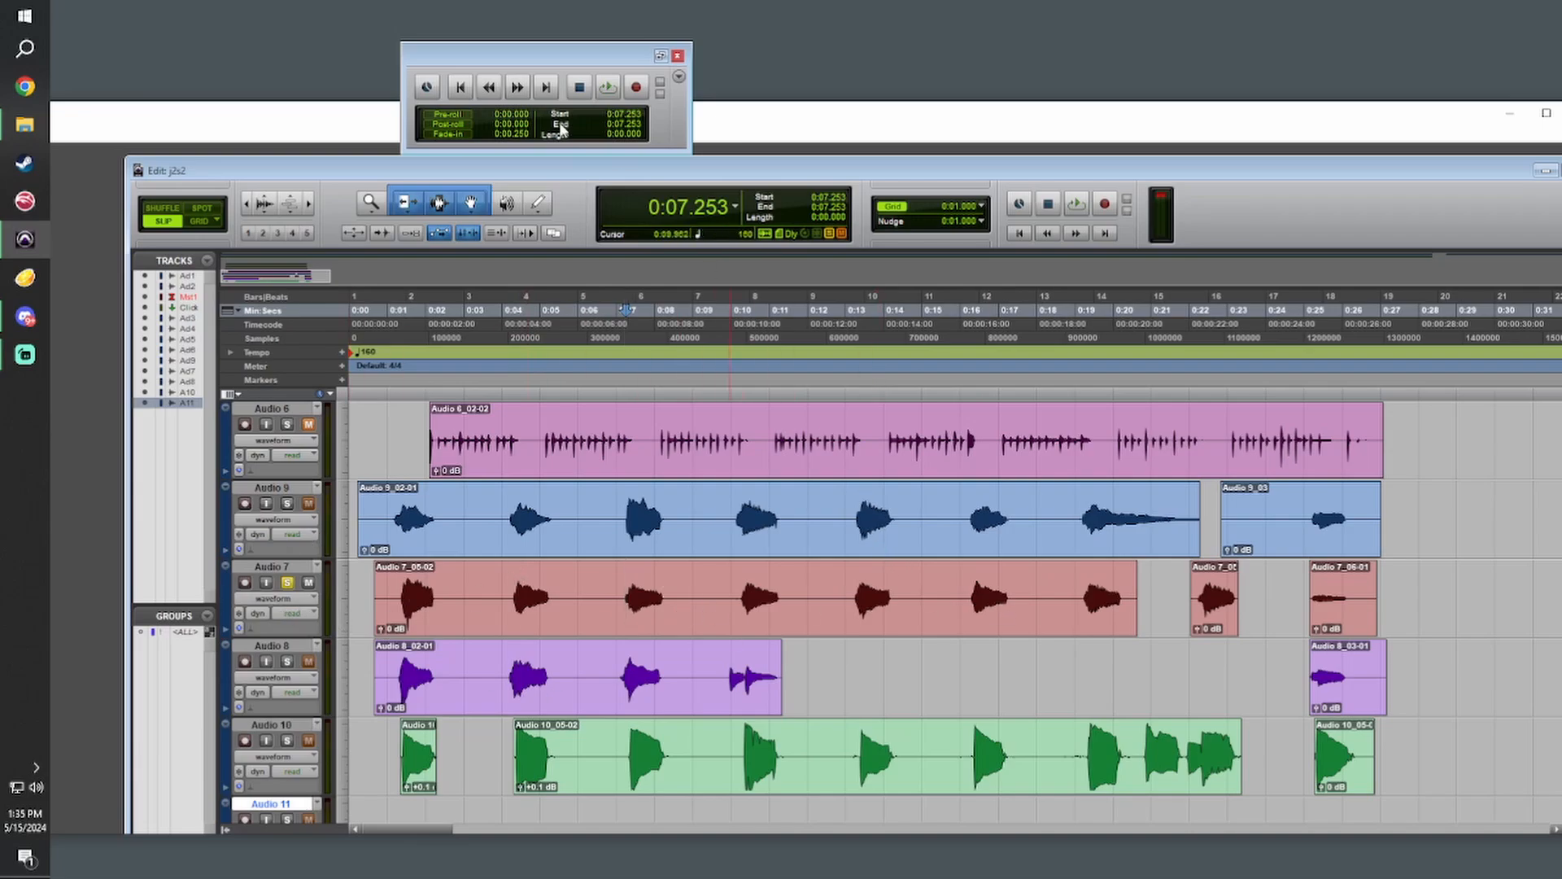
Play the session from about 0:07.25 to audition the third note, and stop playback.
left_click(608, 87)
left_click(608, 90)
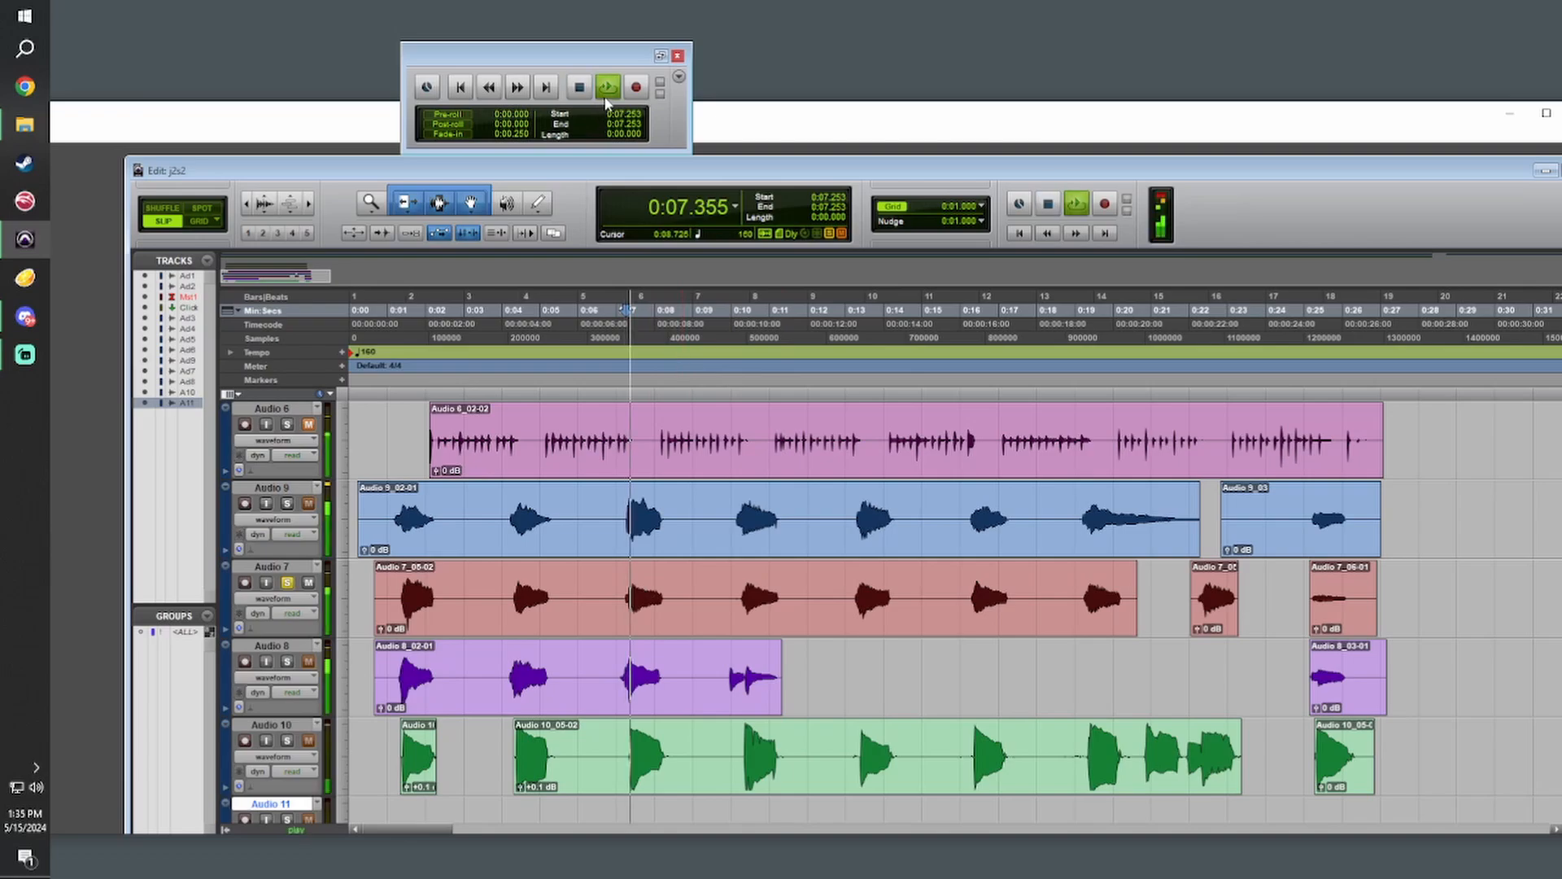
key("space")
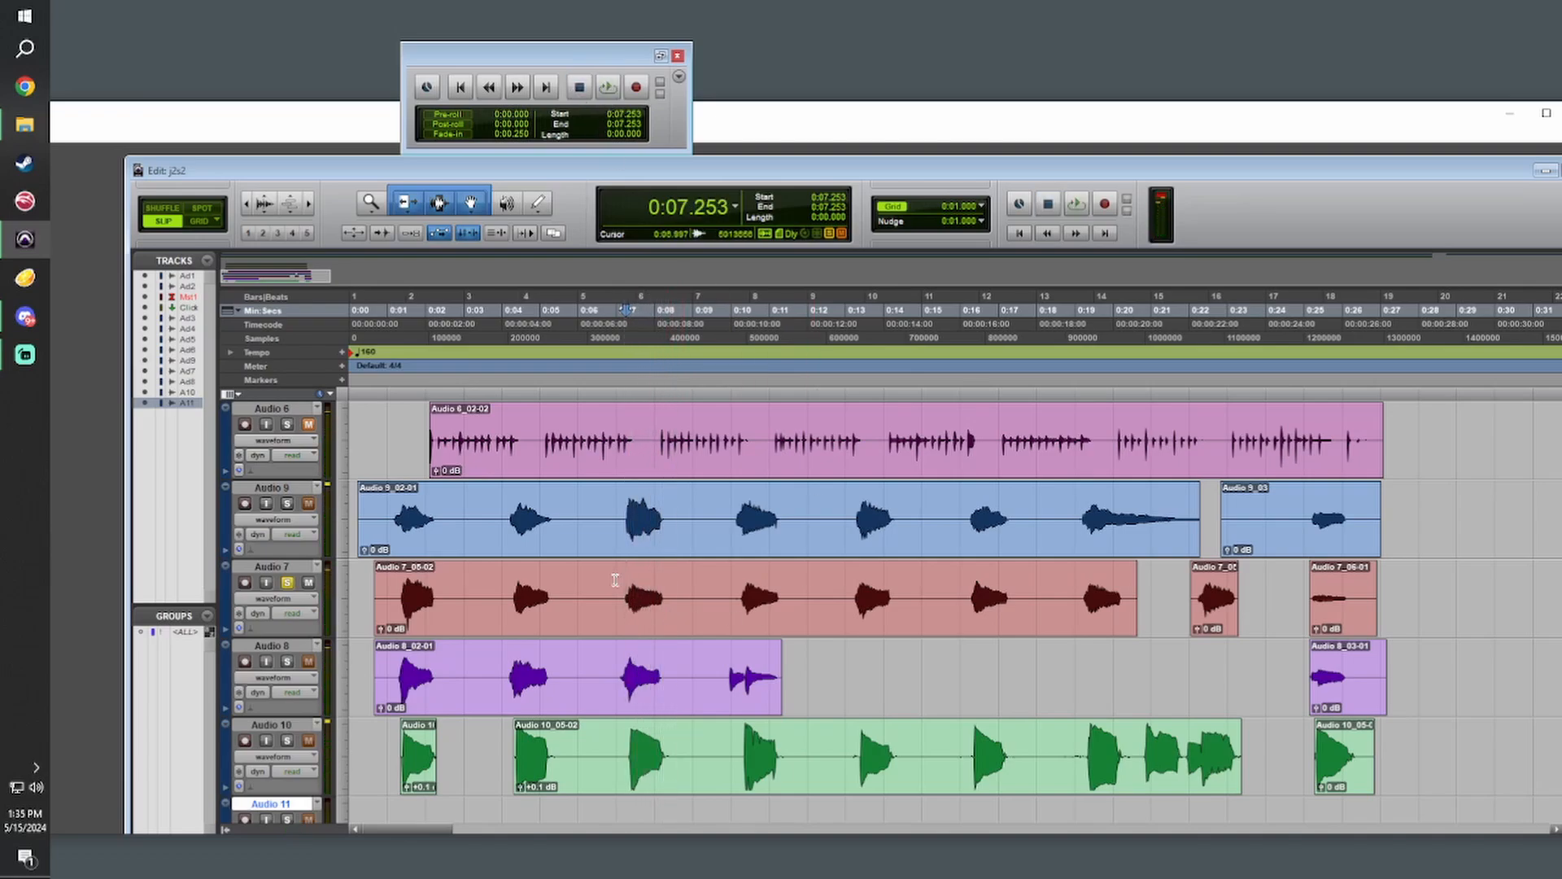
Copy the third note on Audio 7, about 1 second long, and paste it onto Audio 11 at about 0:28.67.
left_click_drag(625, 598, 664, 604)
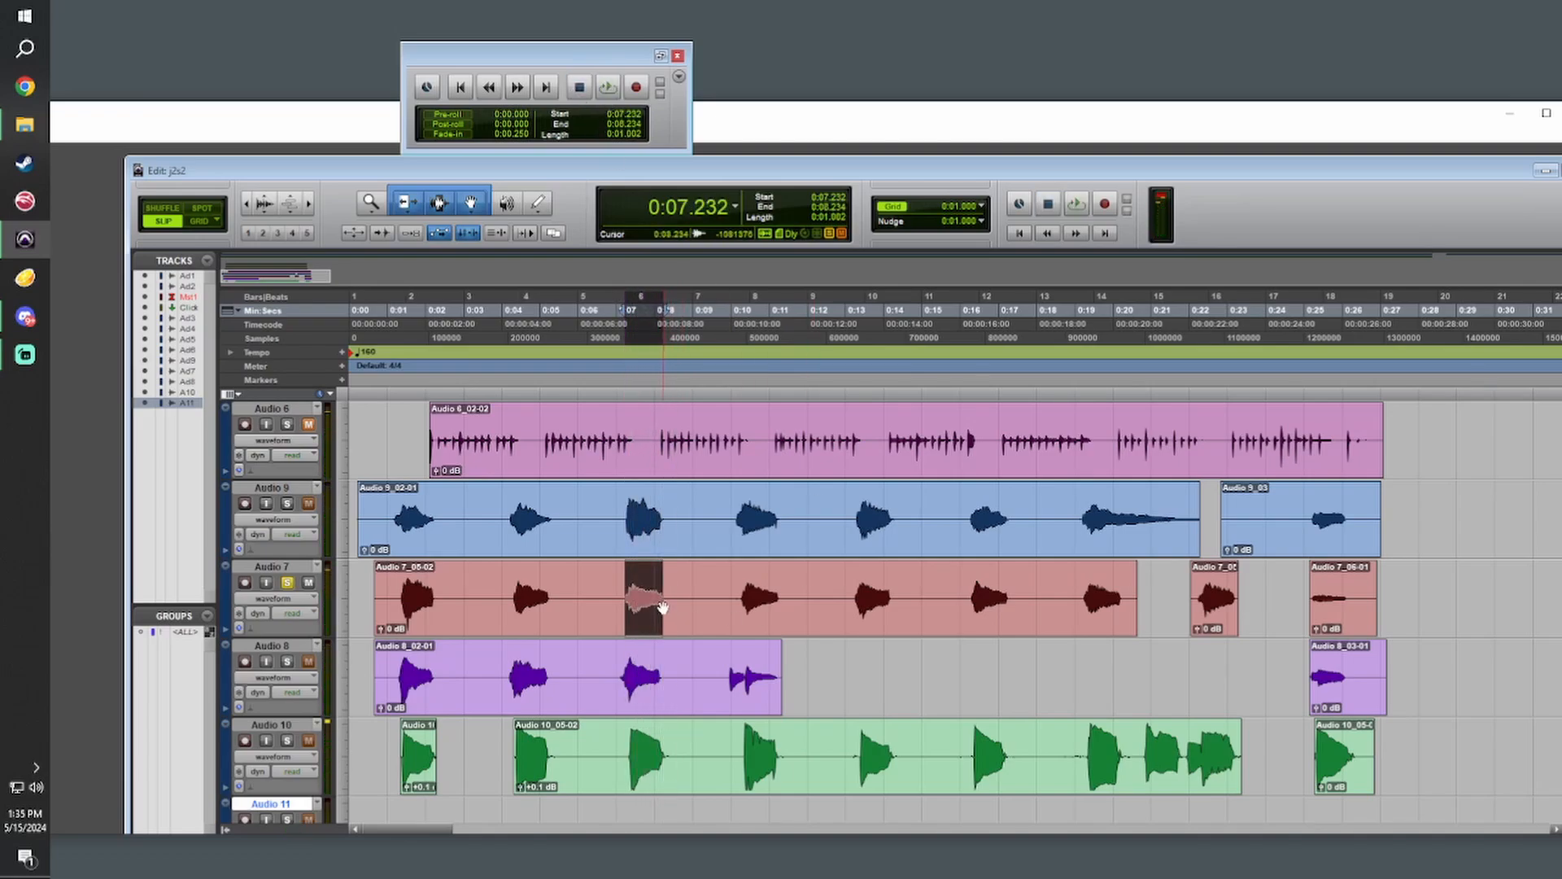
scroll(657, 588, "down", 3)
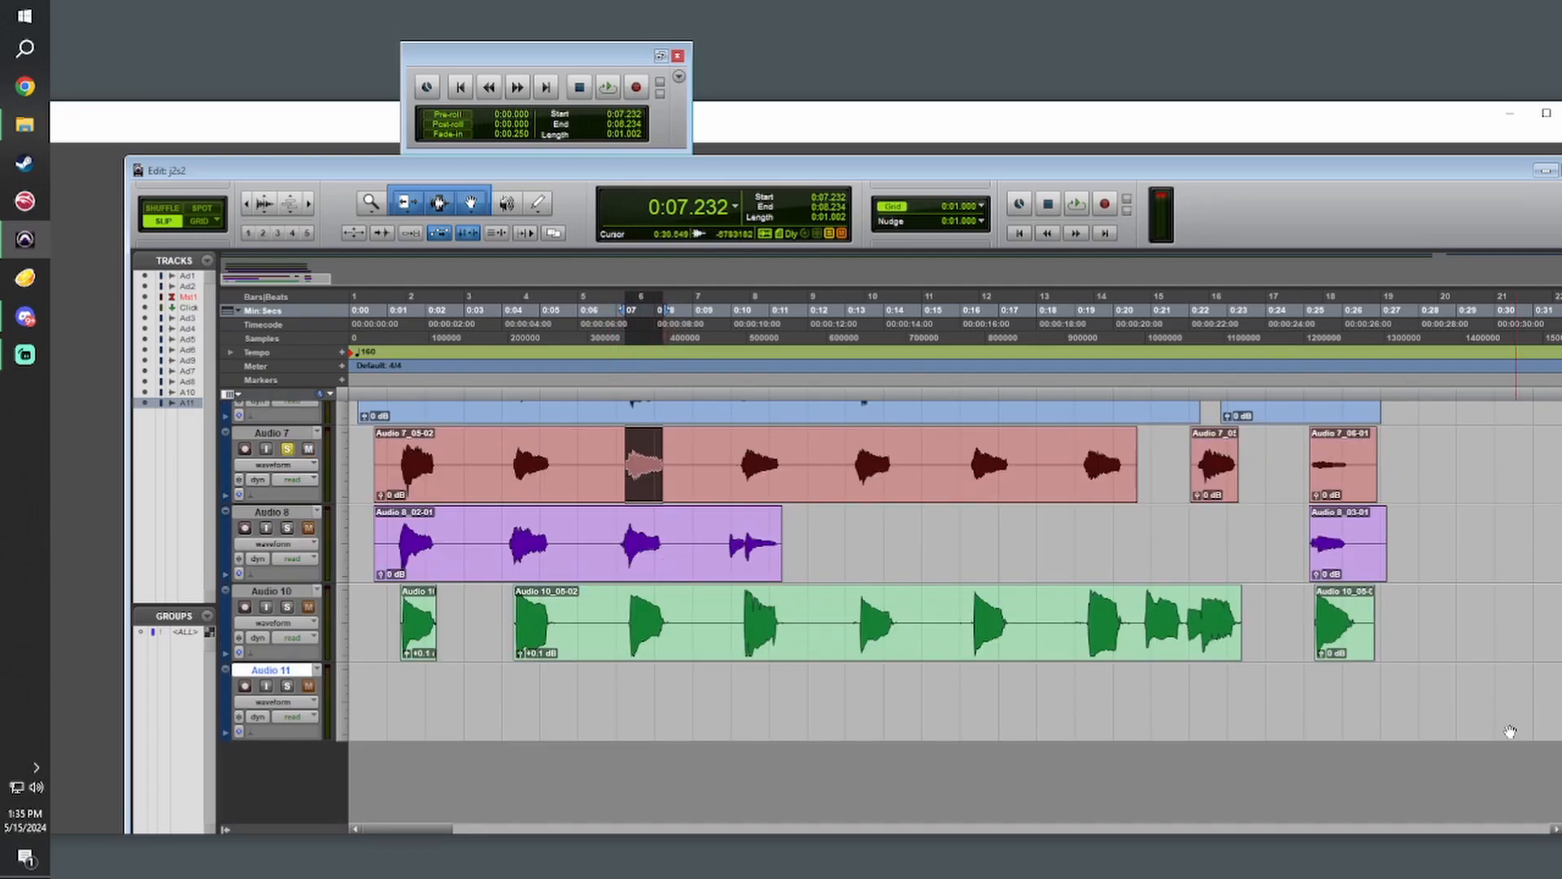
left_click(1445, 686)
right_click(1445, 686)
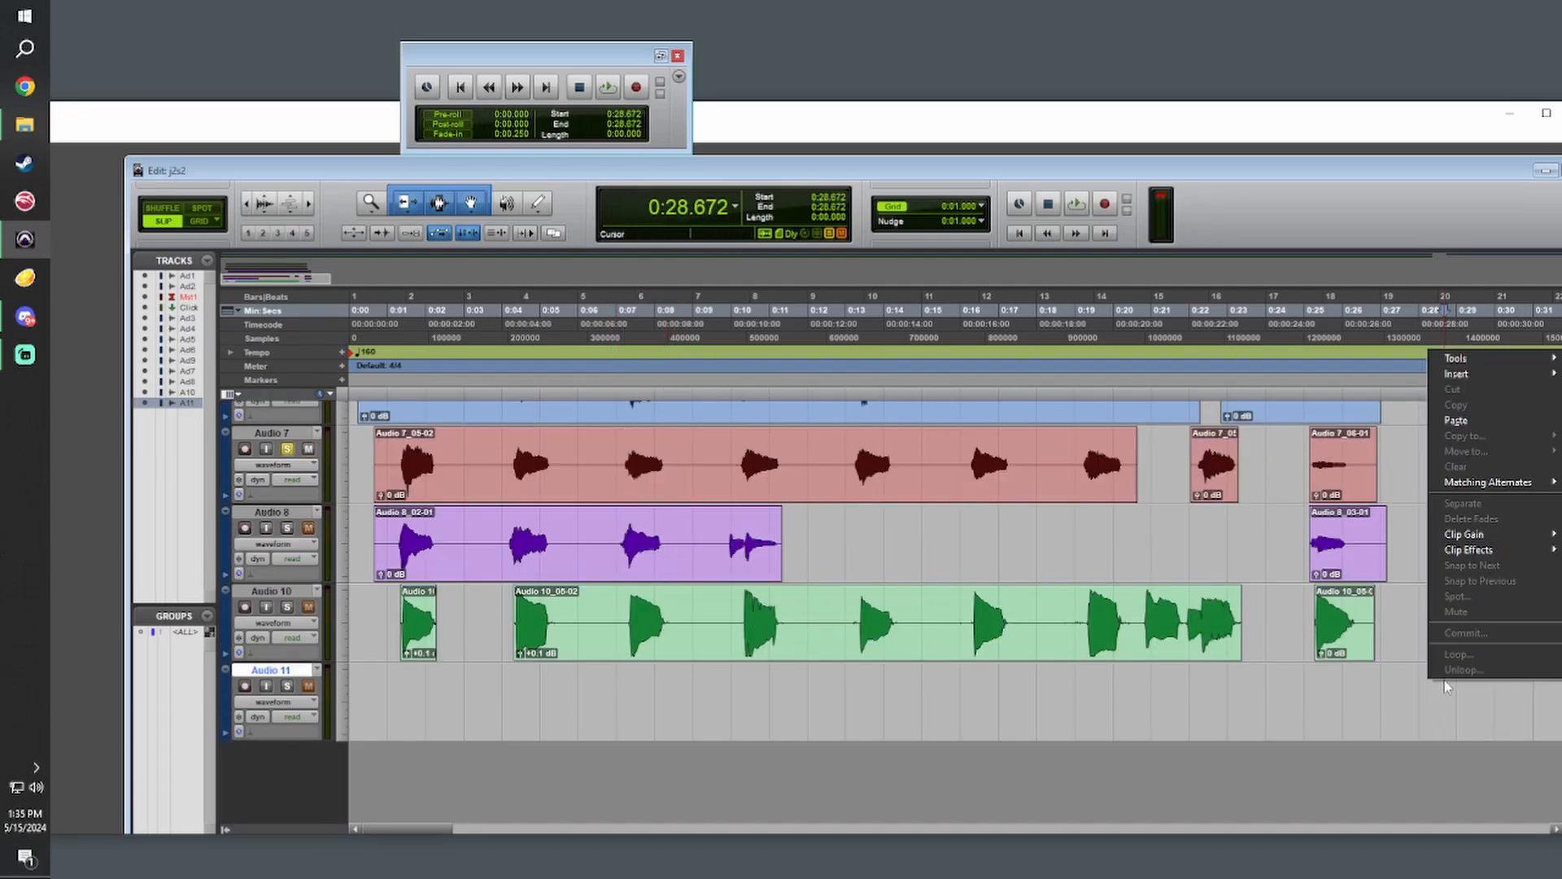
left_click(1477, 425)
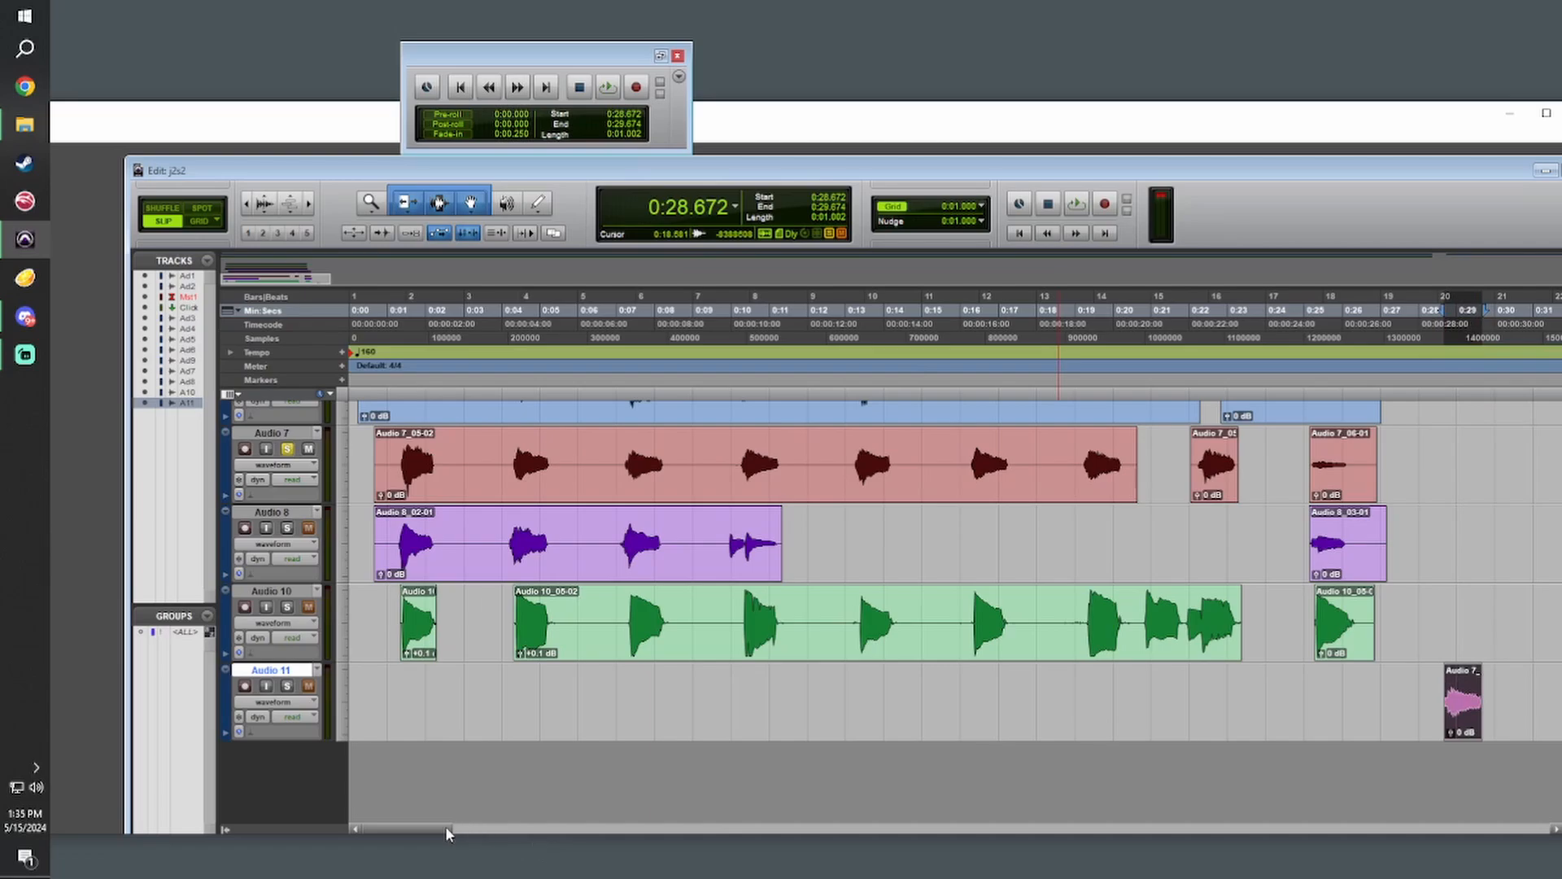
Solo Audio 11 and play back the pasted clip several times.
scroll(1416, 675, "up", 2)
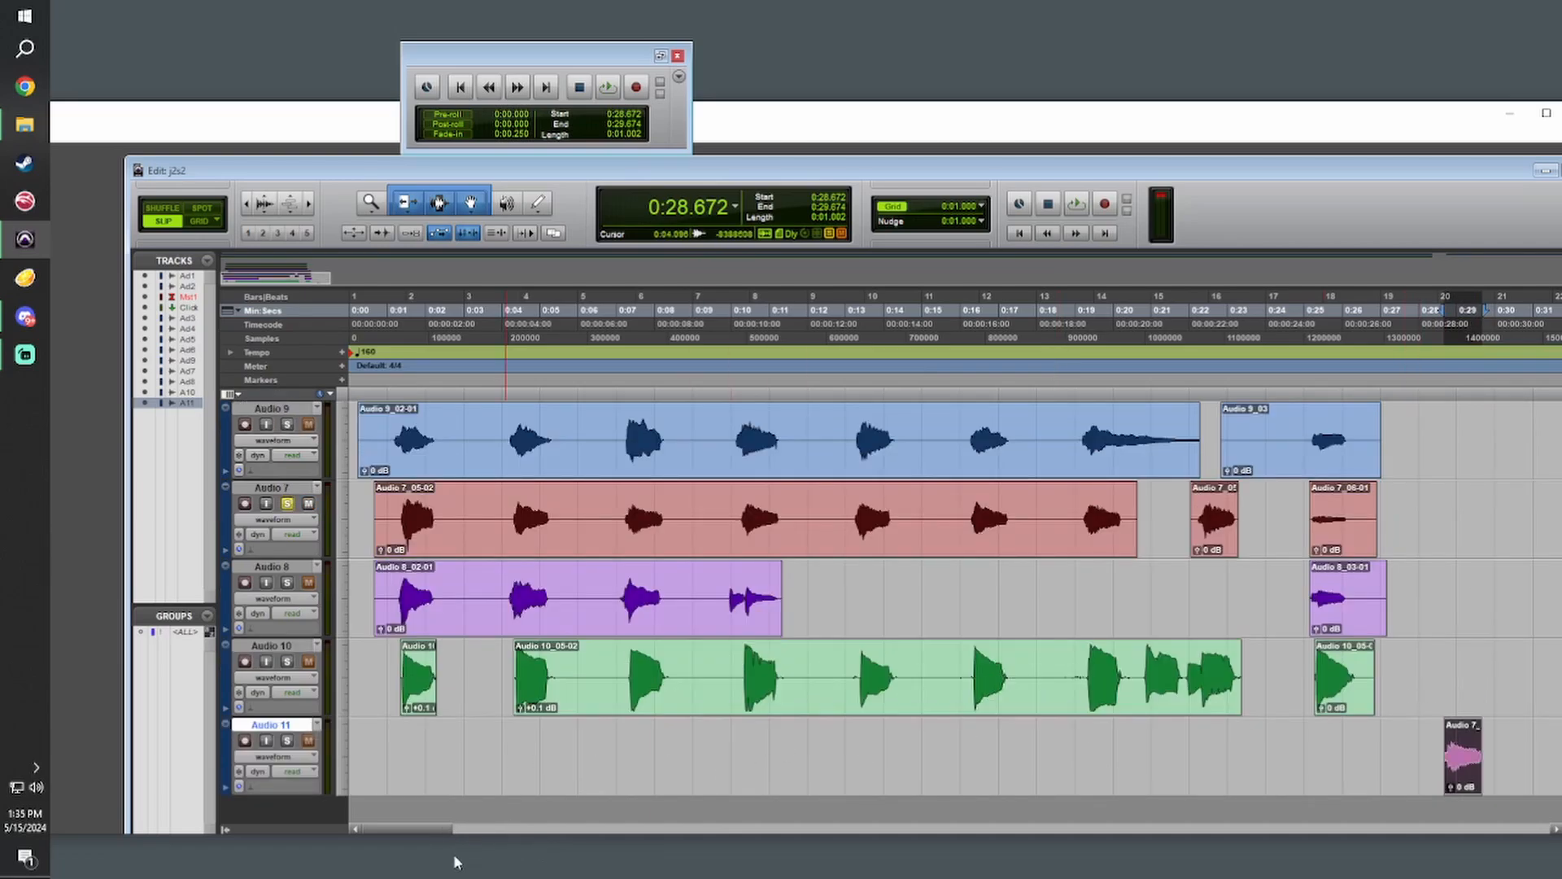
key("space")
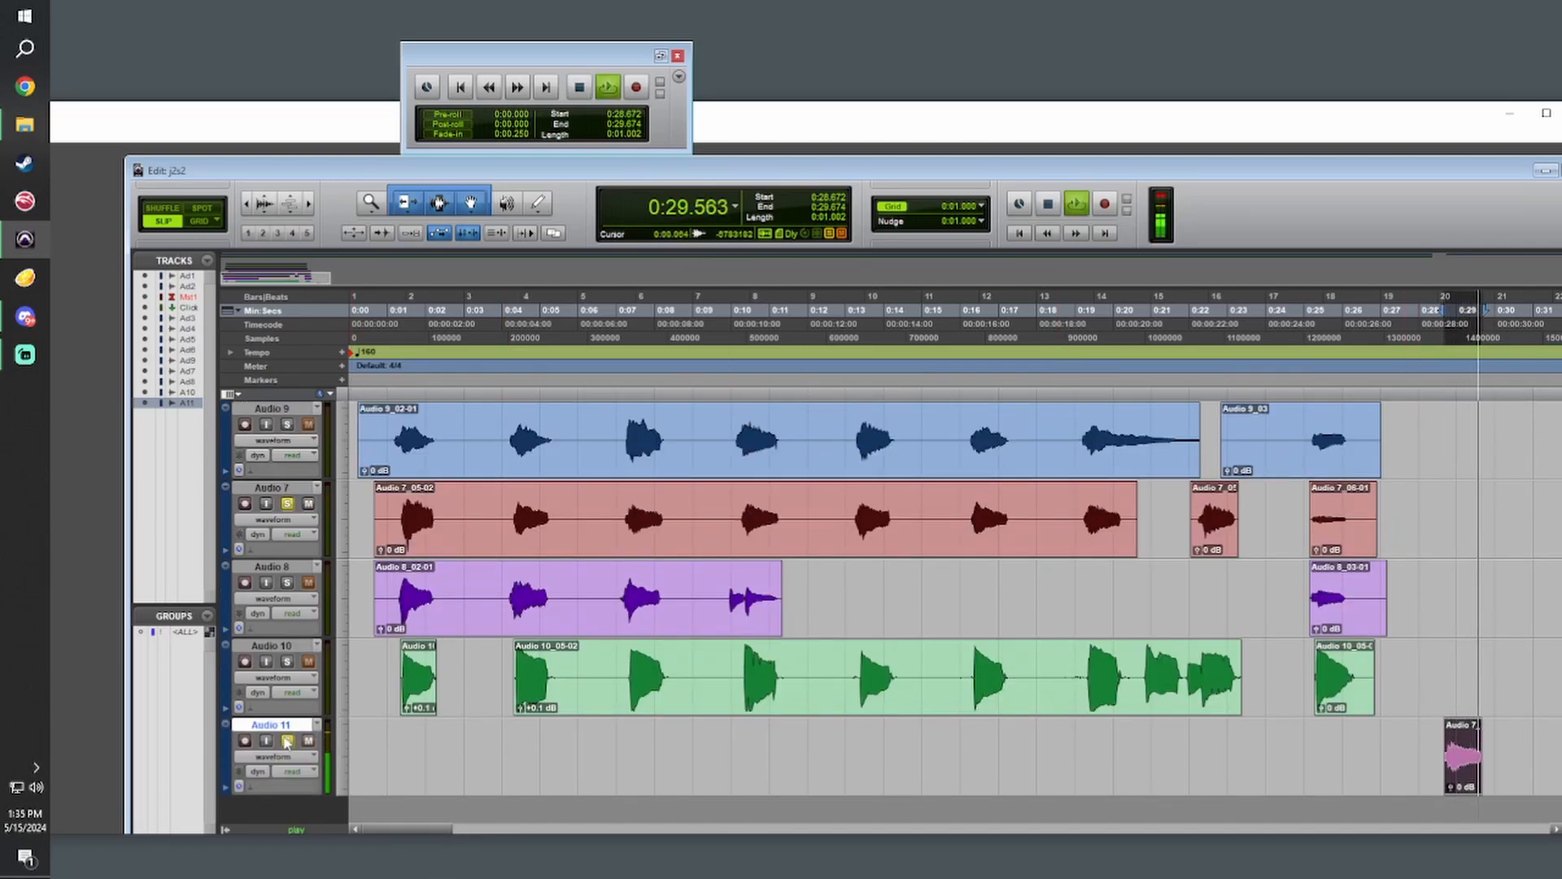
key("space")
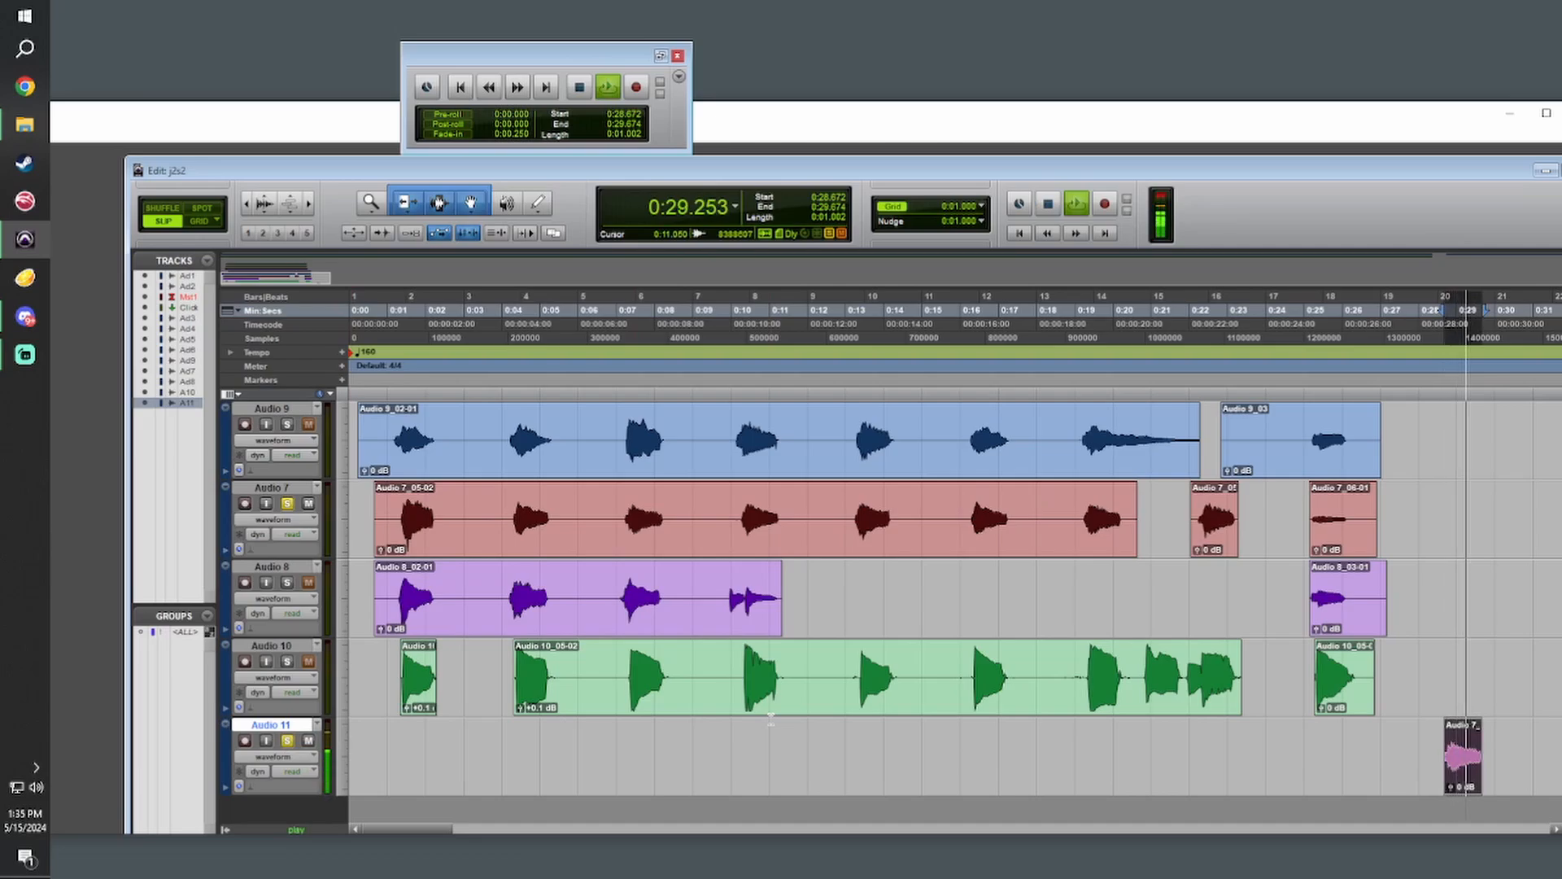
key("space")
key("space")
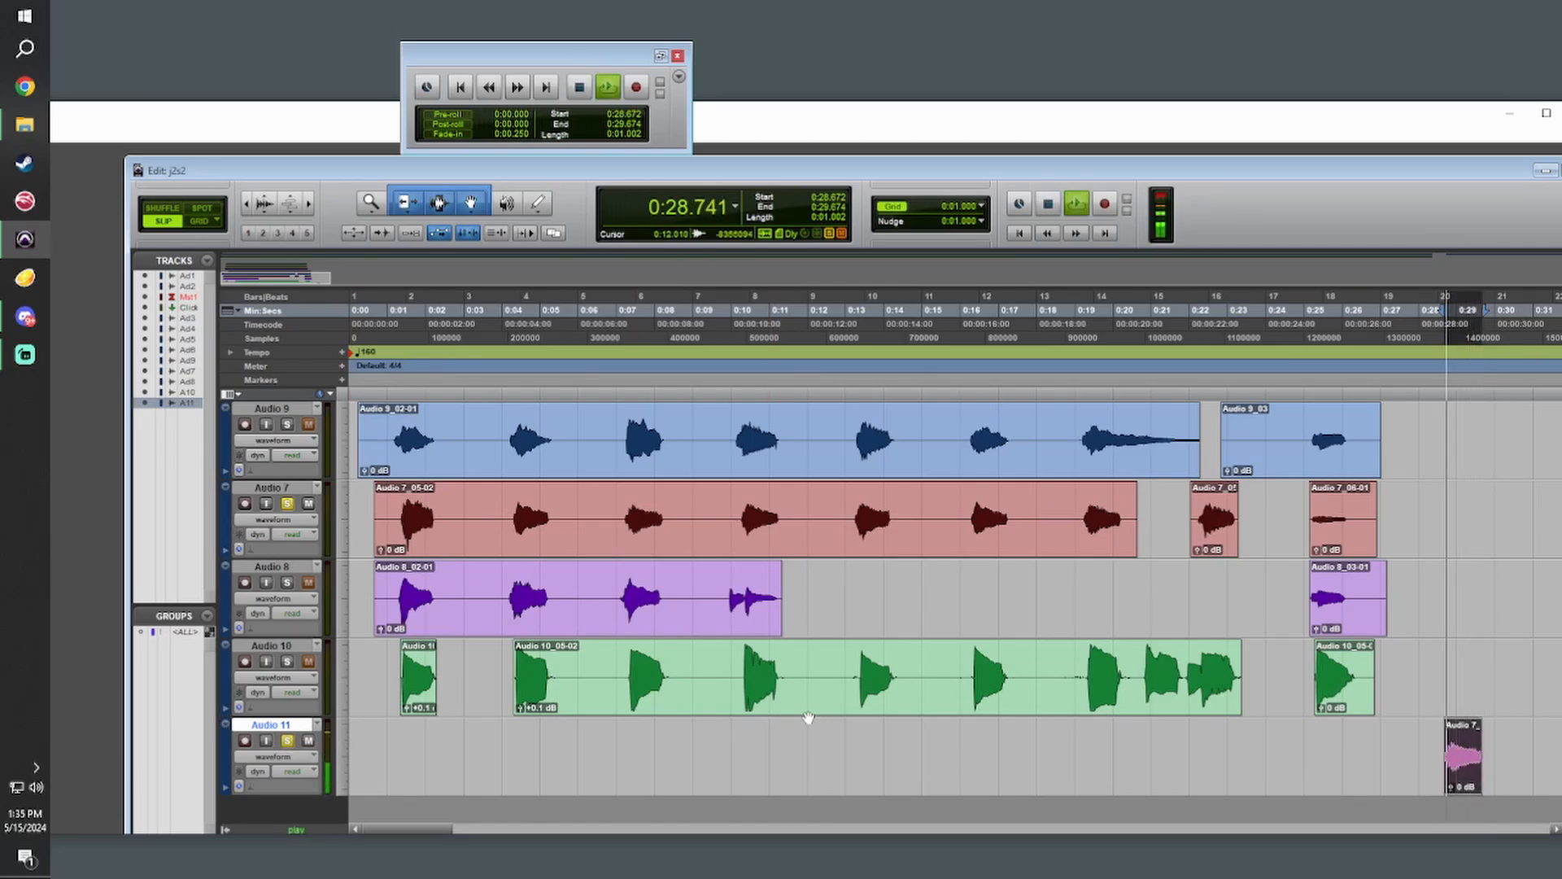
key("space")
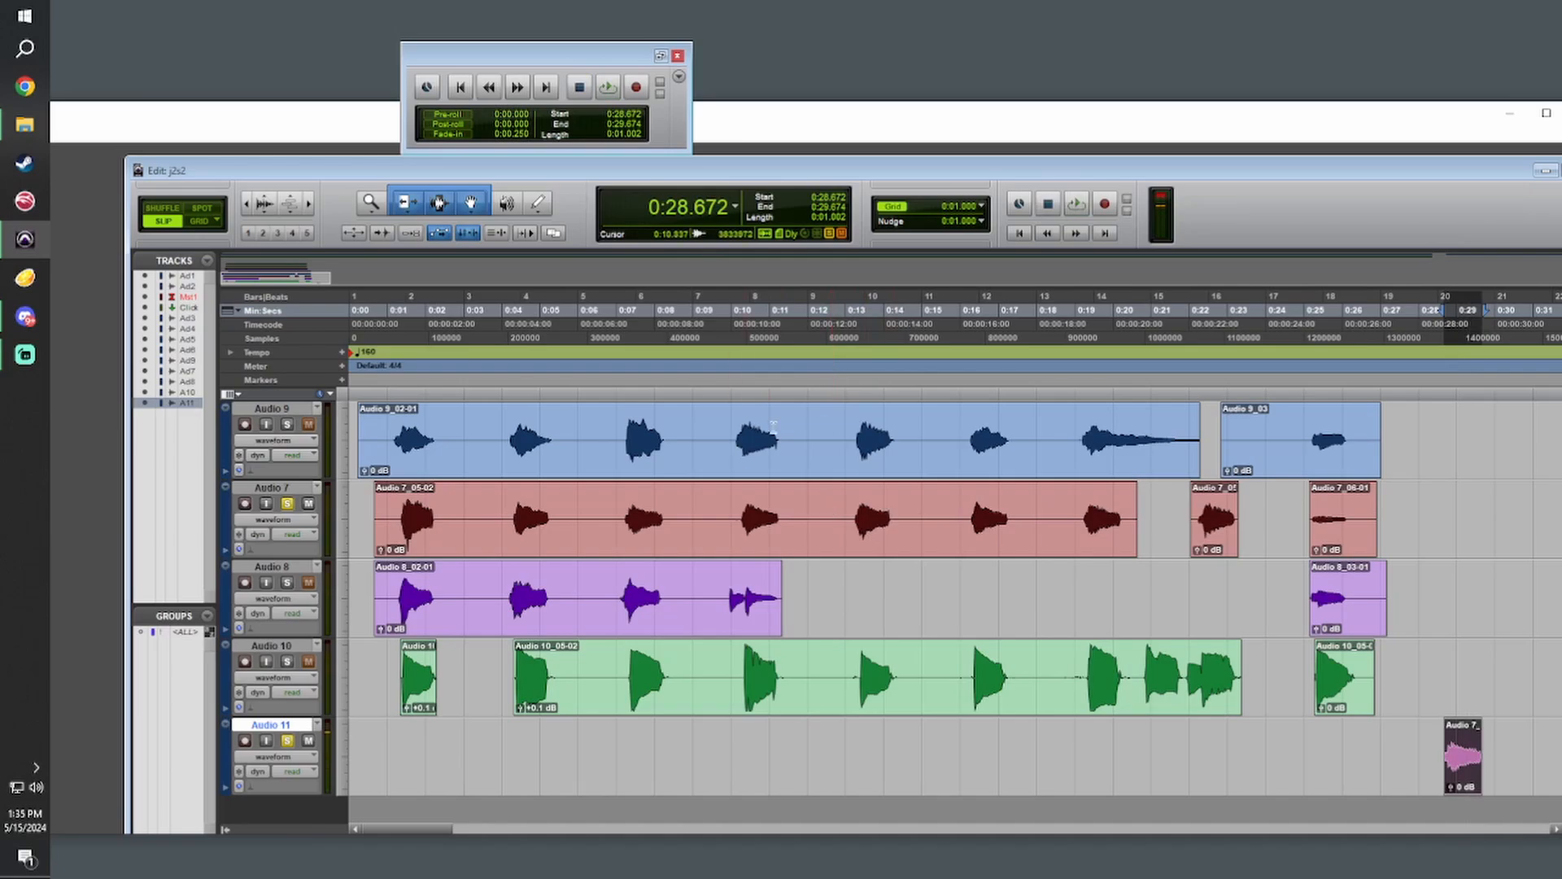
Audition the note at about 0:13.3 on Audio 9 and the passage from about 0:16.2 on Audio 7.
left_click_drag(858, 437, 882, 441)
key("space")
key("space")
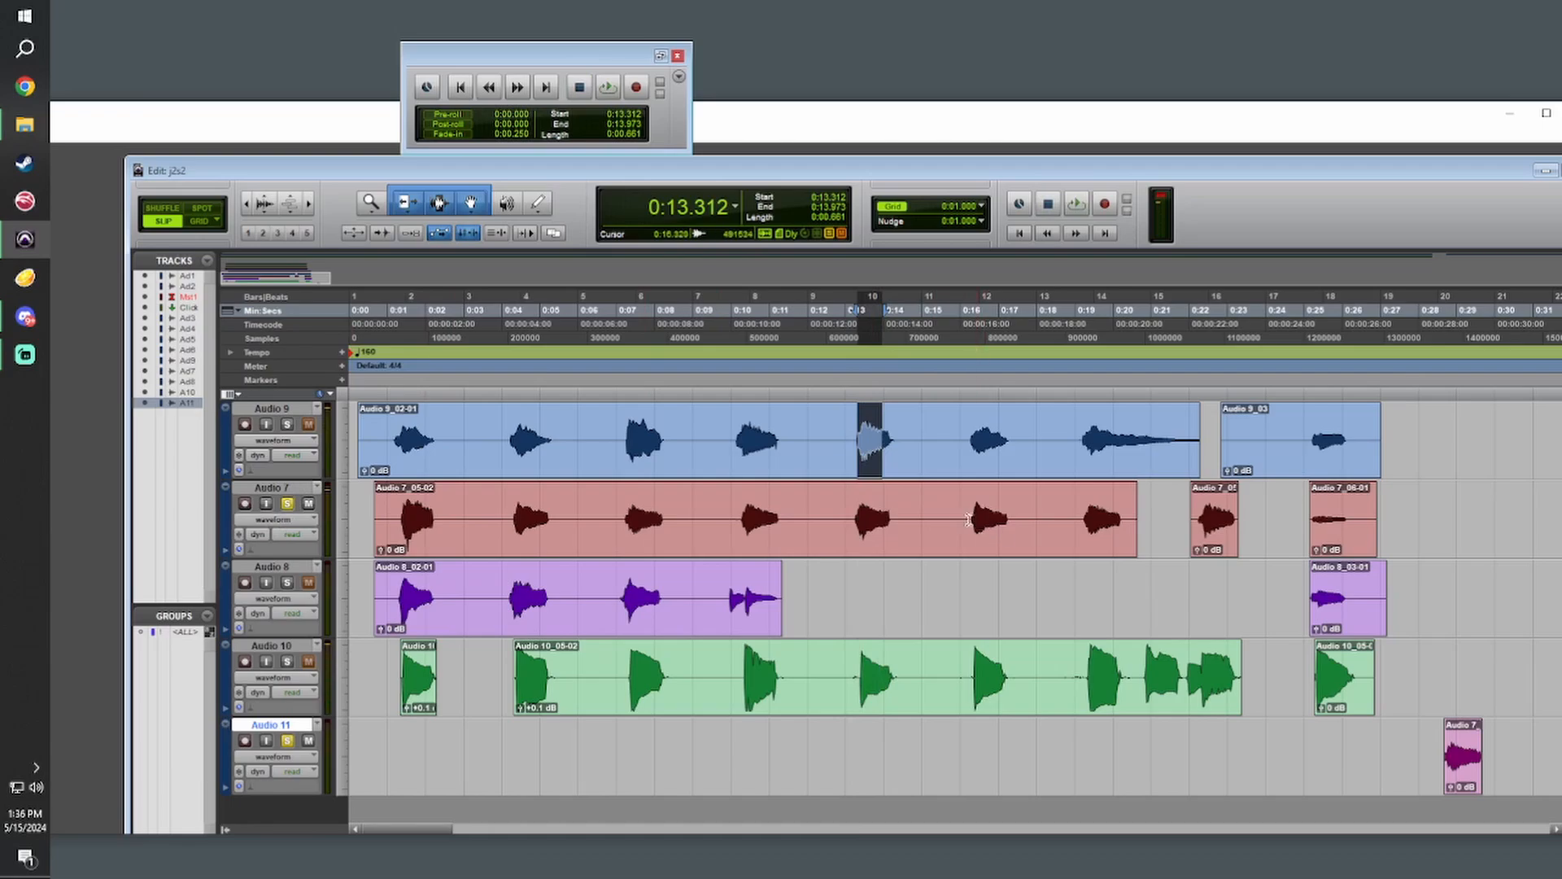
left_click(969, 515)
key("space")
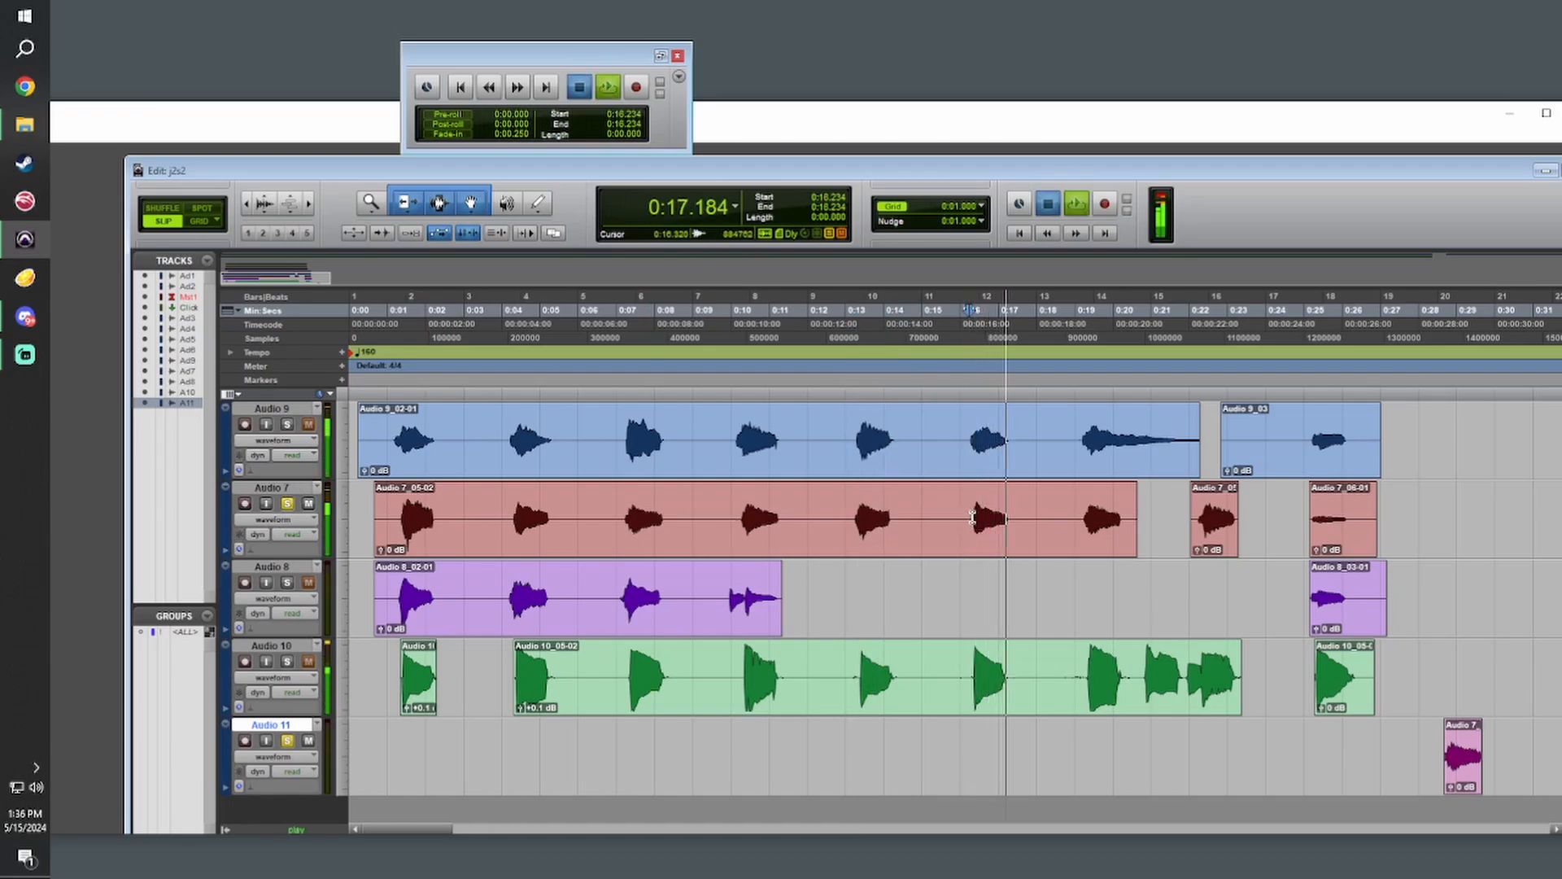
key("space")
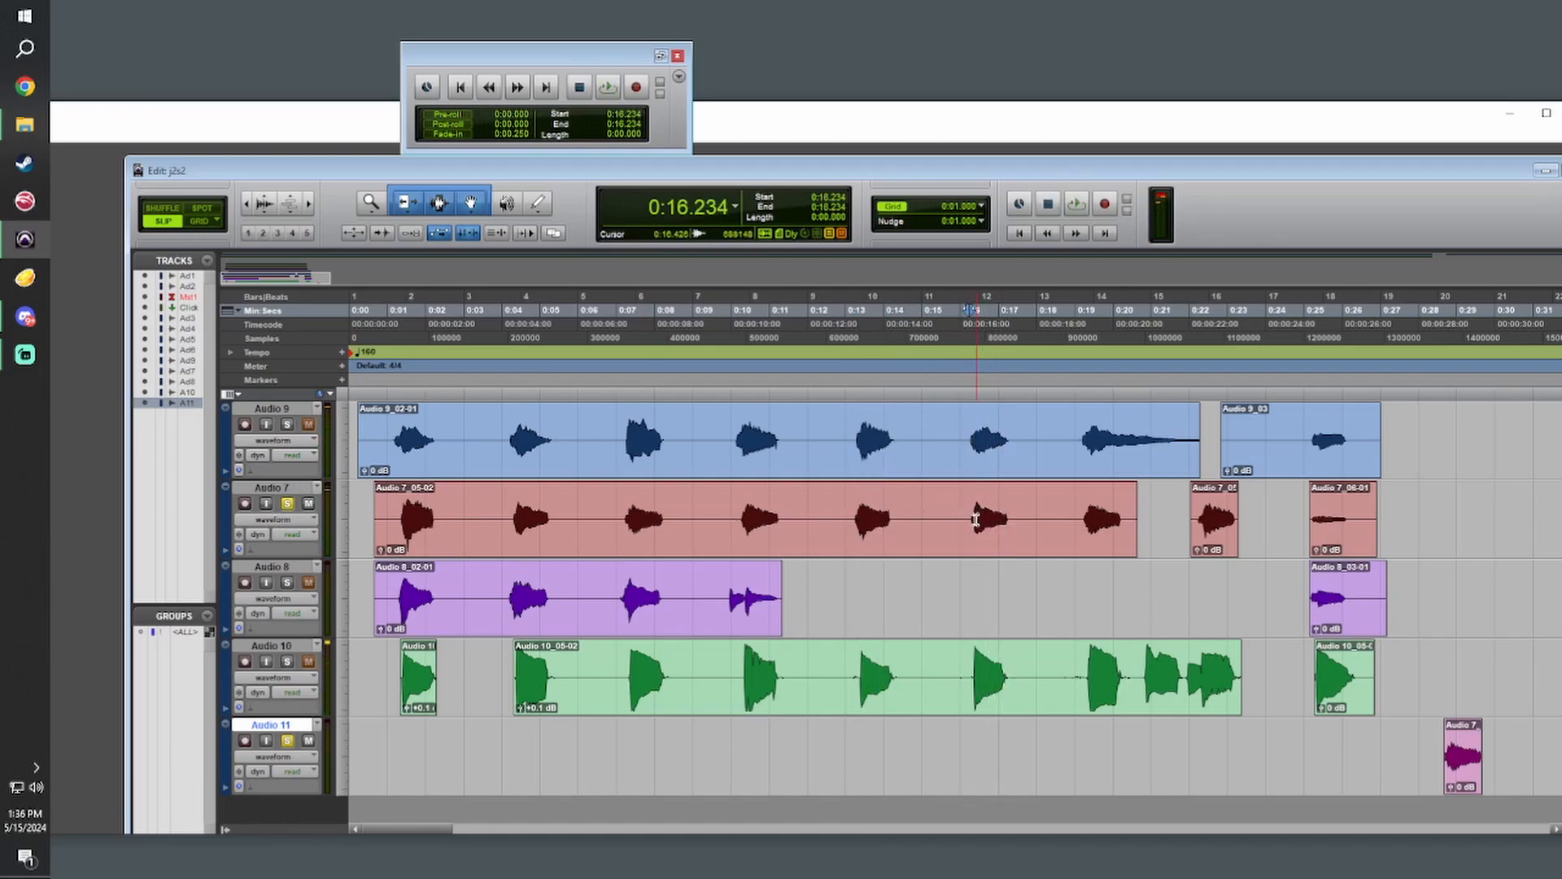
Copy the roughly 1-second note at about 0:16.28 on Audio 7 and paste it onto Audio 11 at about 0:30.1.
left_click_drag(971, 524, 1000, 529)
right_click(1000, 525)
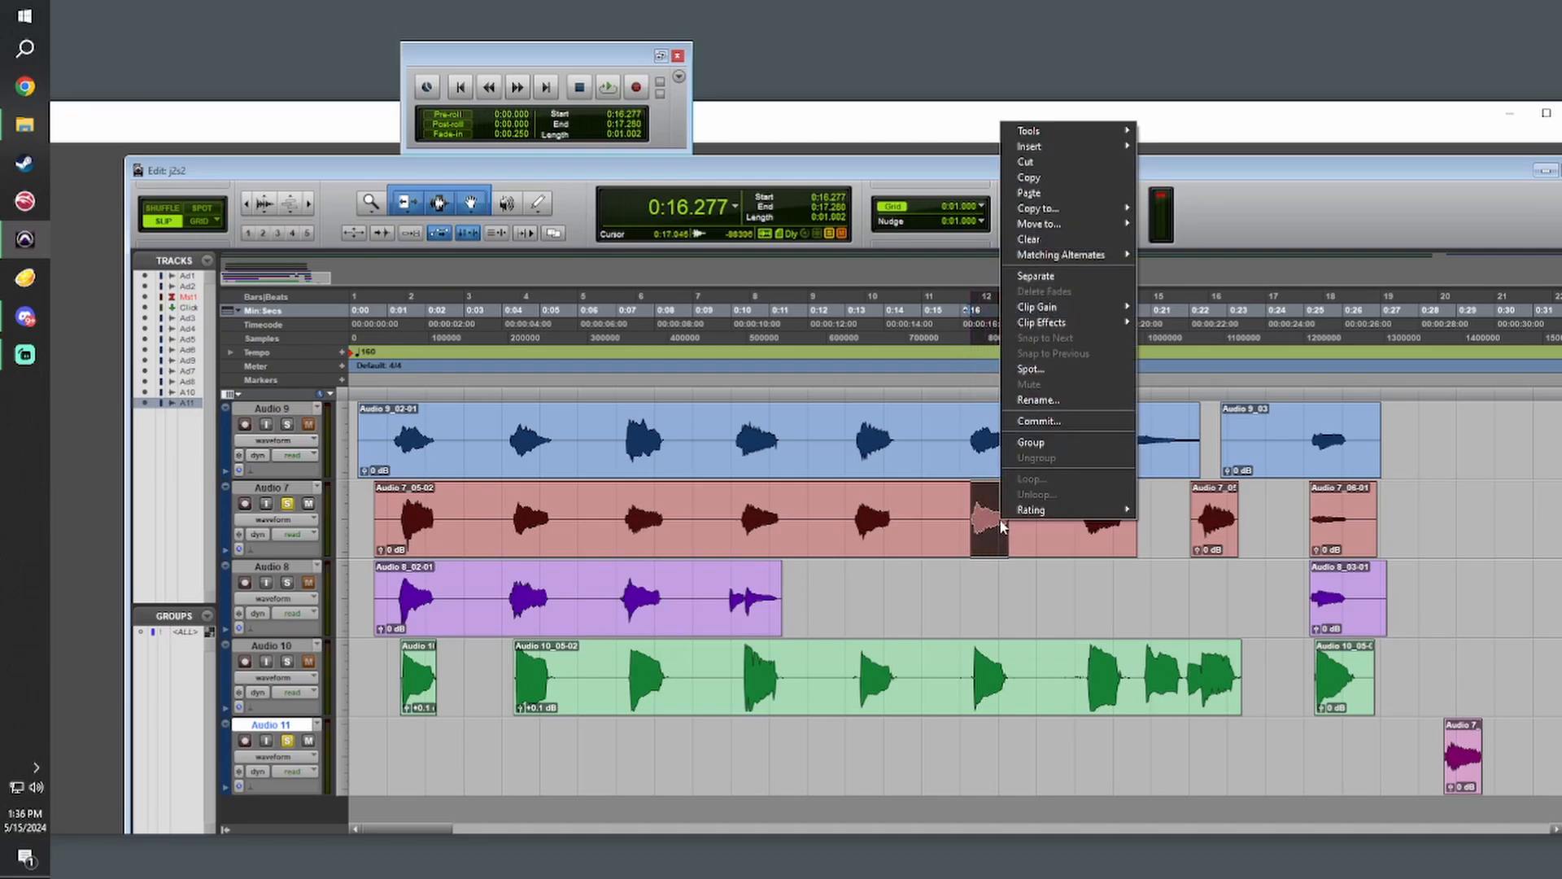
left_click(1027, 180)
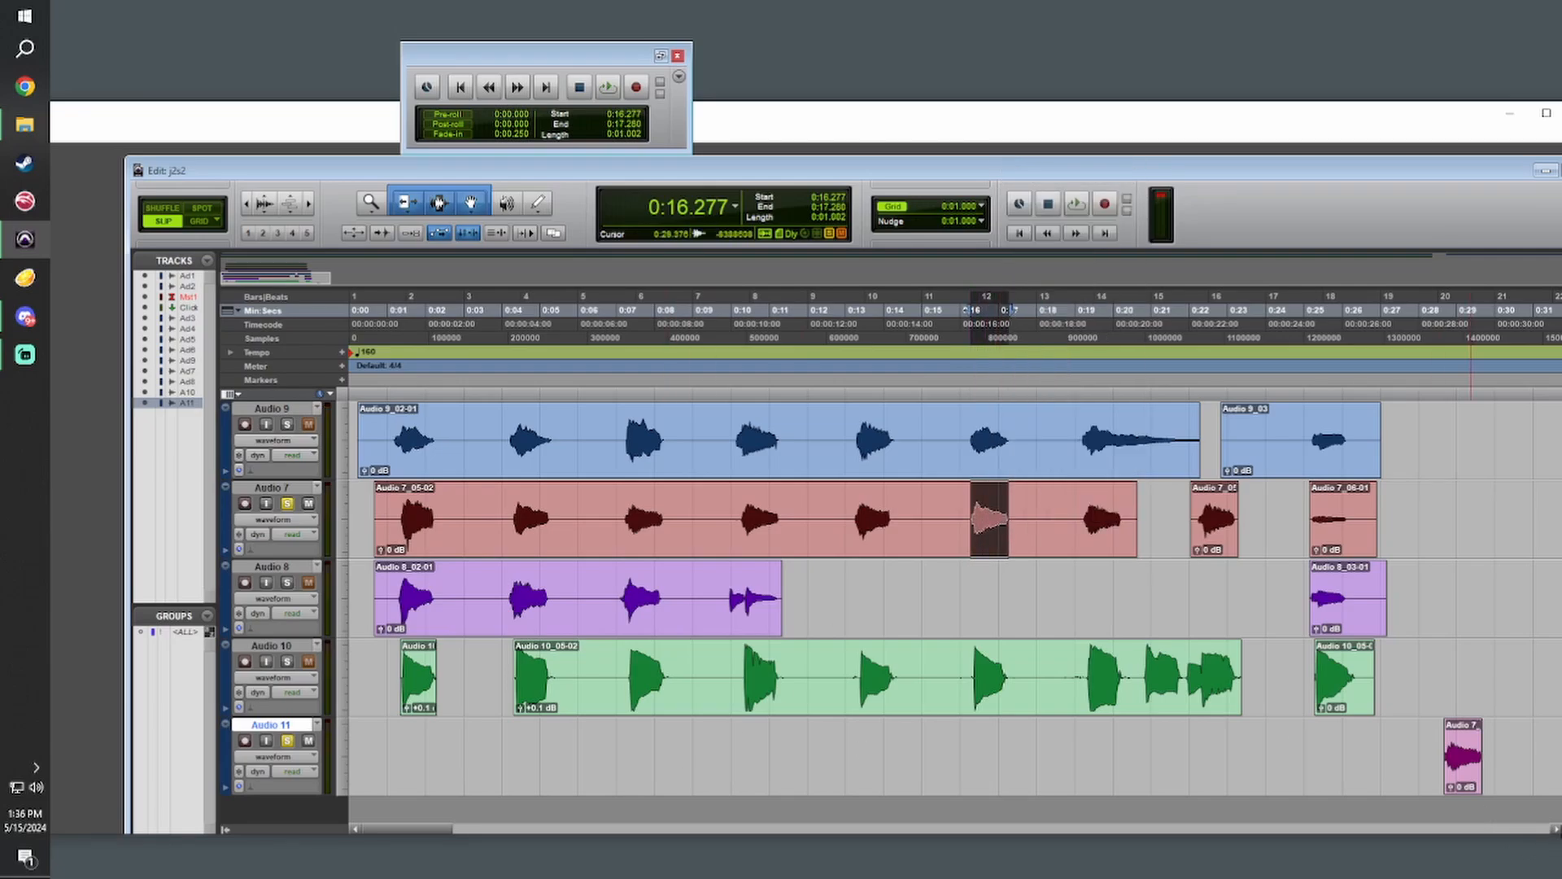
scroll(1347, 752, "right", 4)
left_click(1343, 734)
right_click(1343, 734)
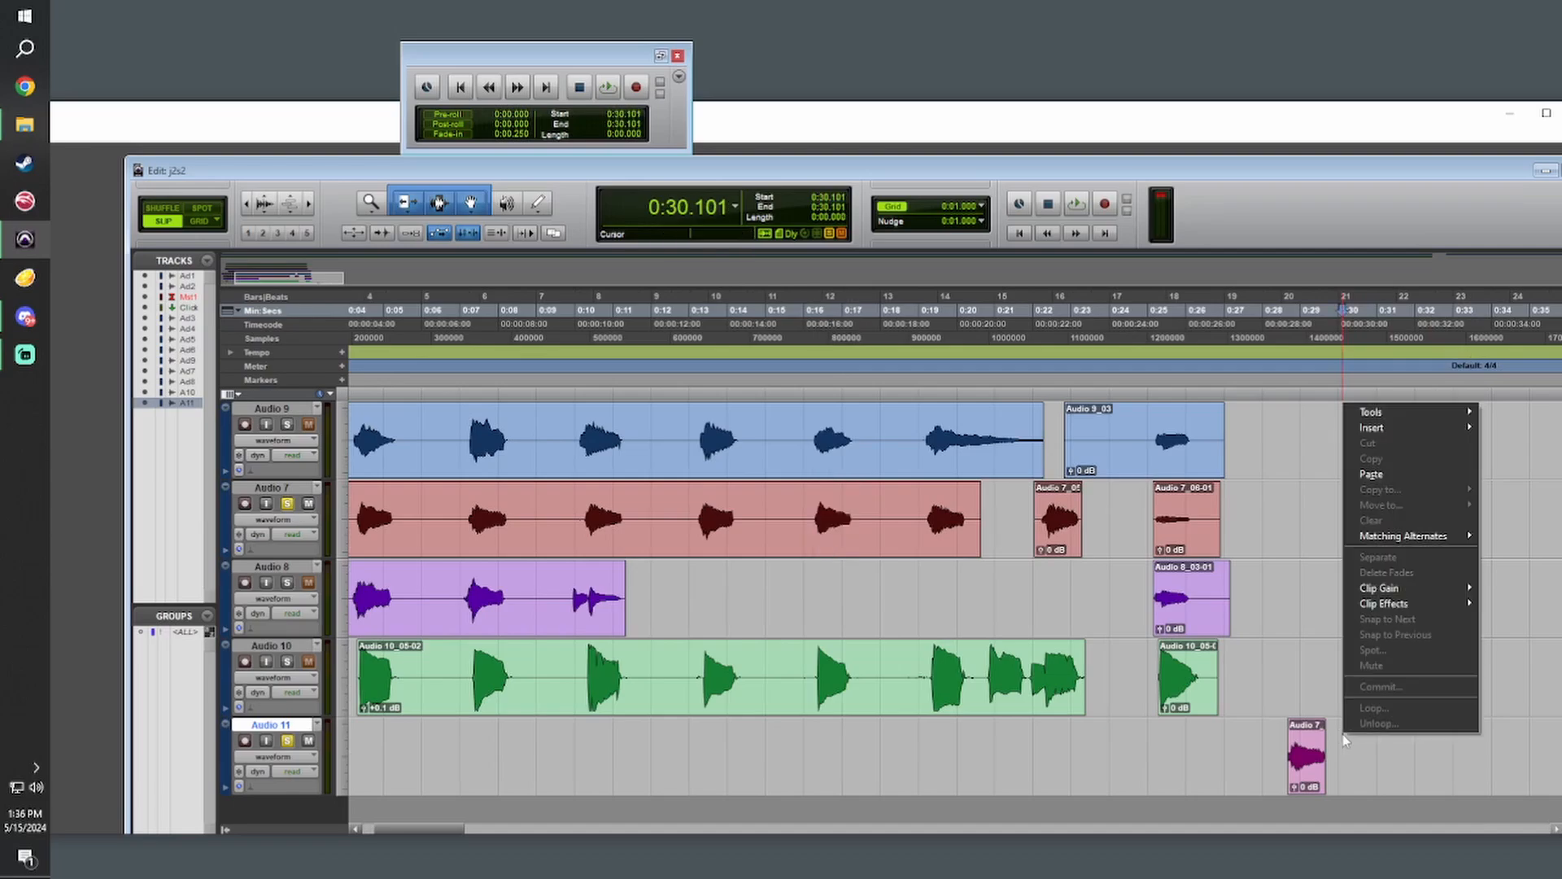
left_click(1407, 476)
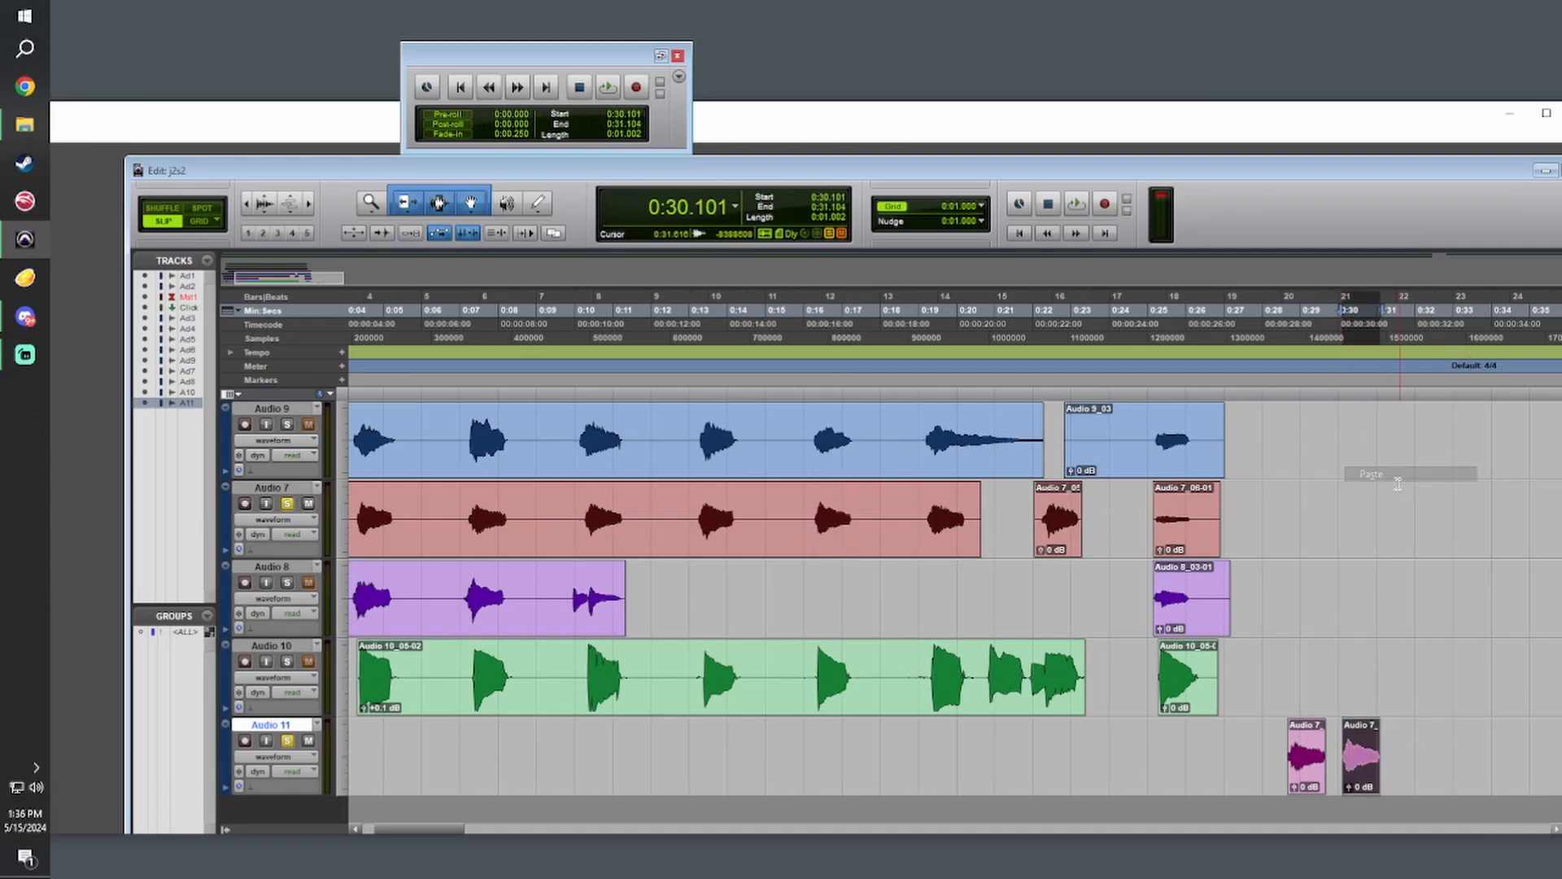
Play back both pasted clips on Audio 11 from about 0:28.57.
left_click(1284, 732)
key("space")
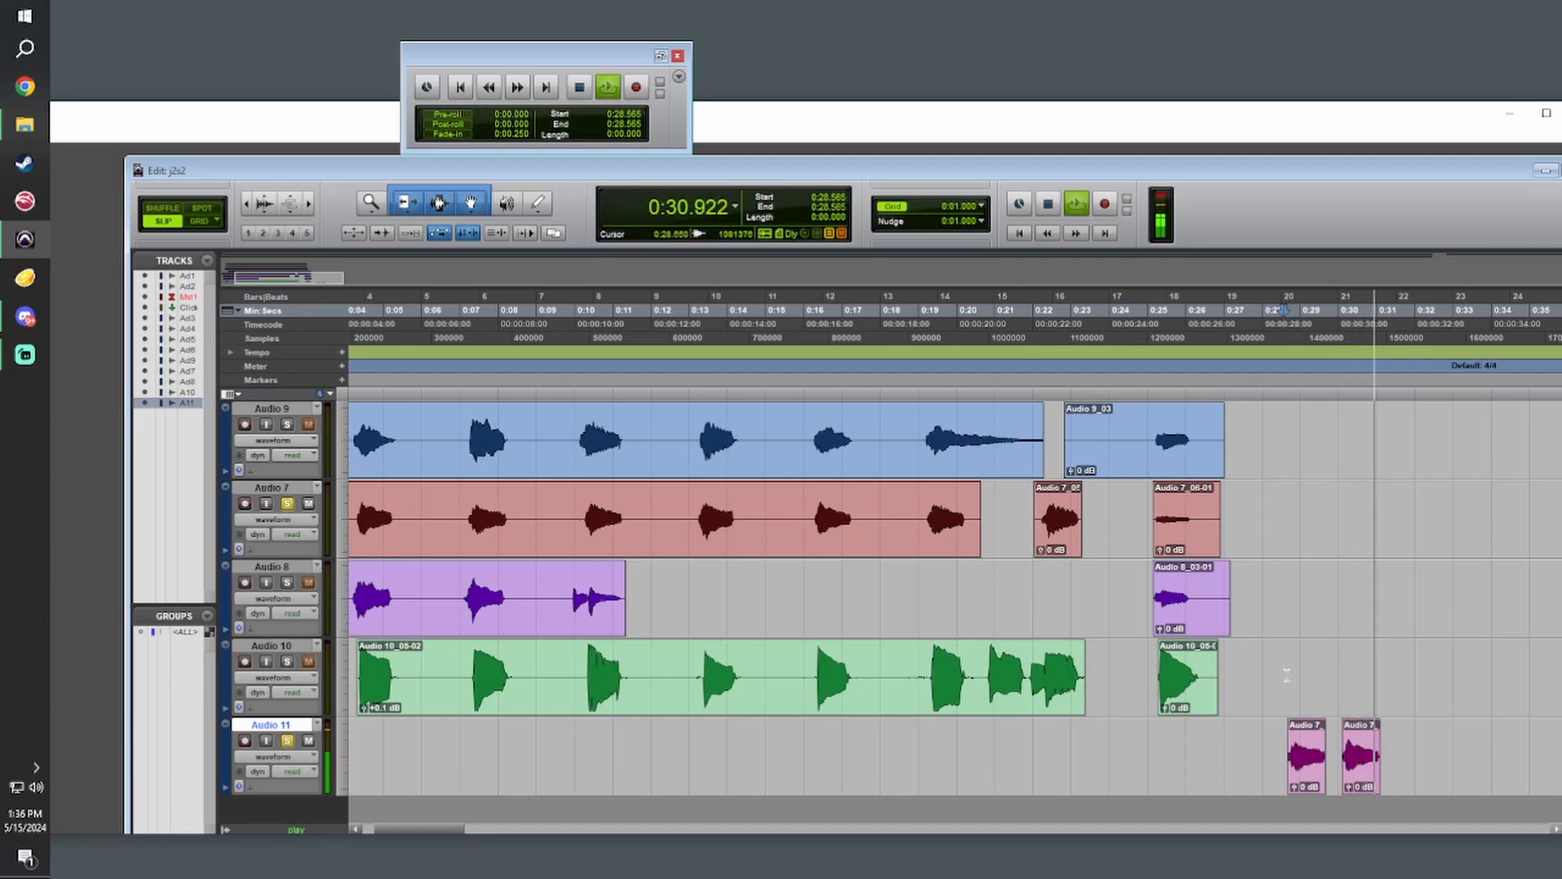
key("space")
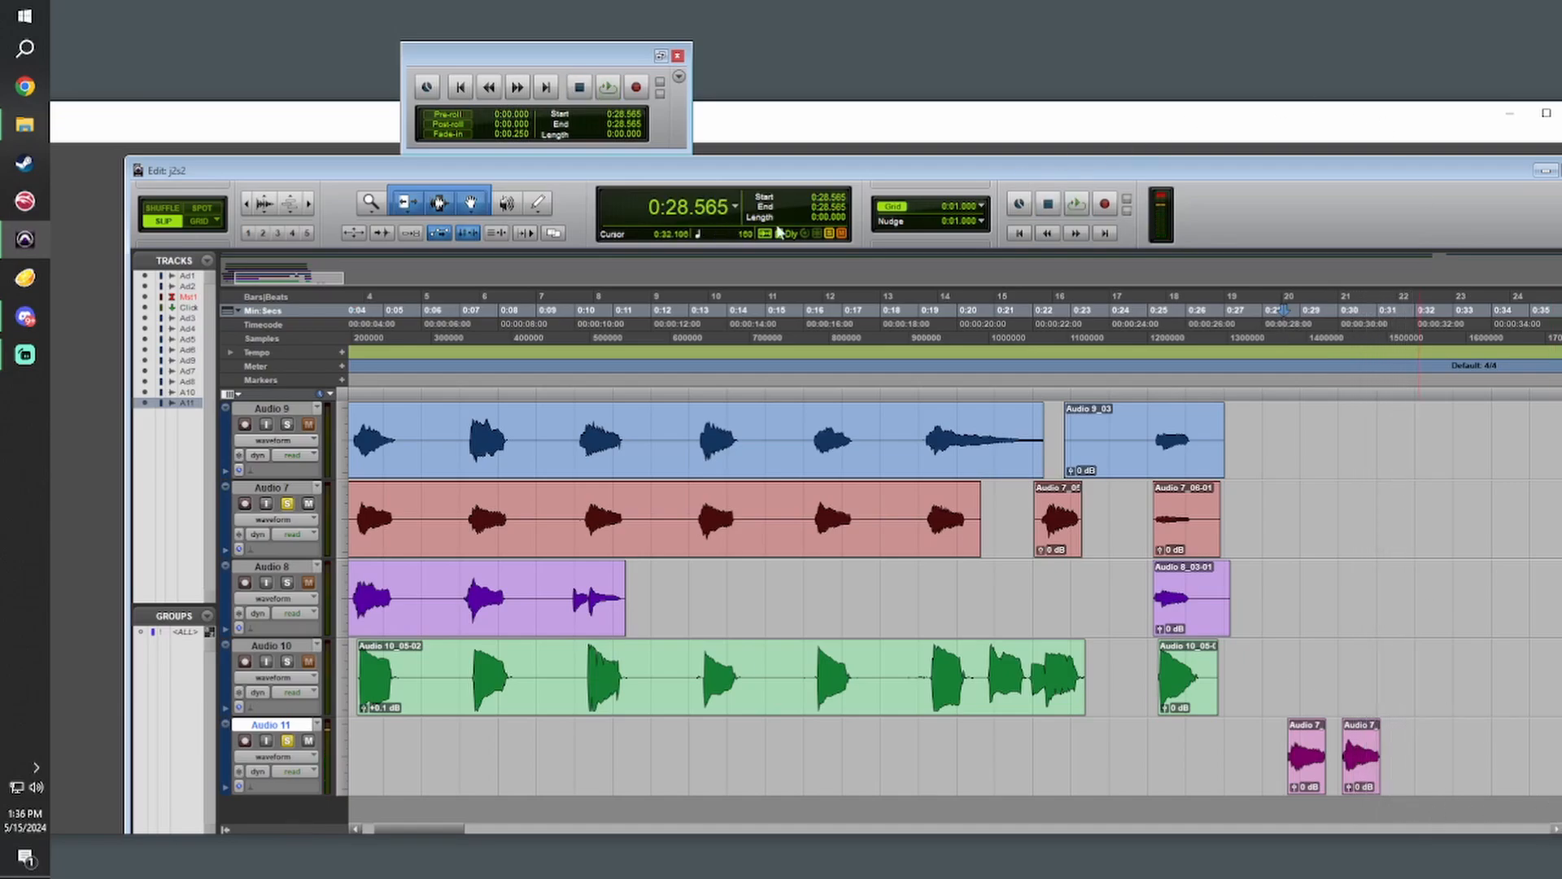
Render the first clip on Audio 11 backwards with the AudioSuite Reverse effect, using the result in the playlist.
left_click_drag(487, 173, 420, 165)
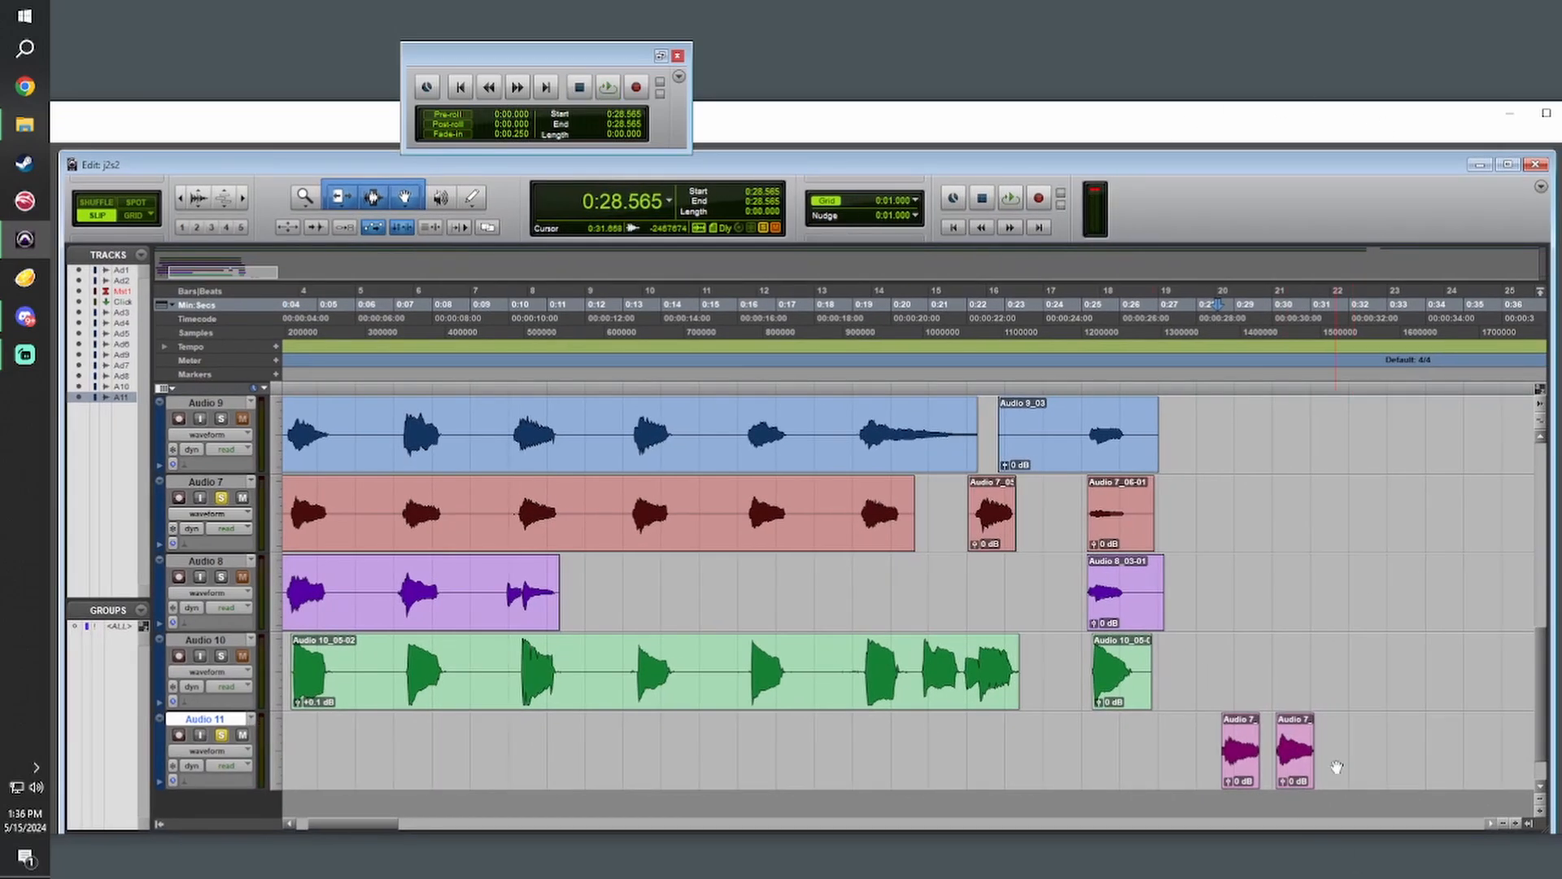
left_click(1515, 823)
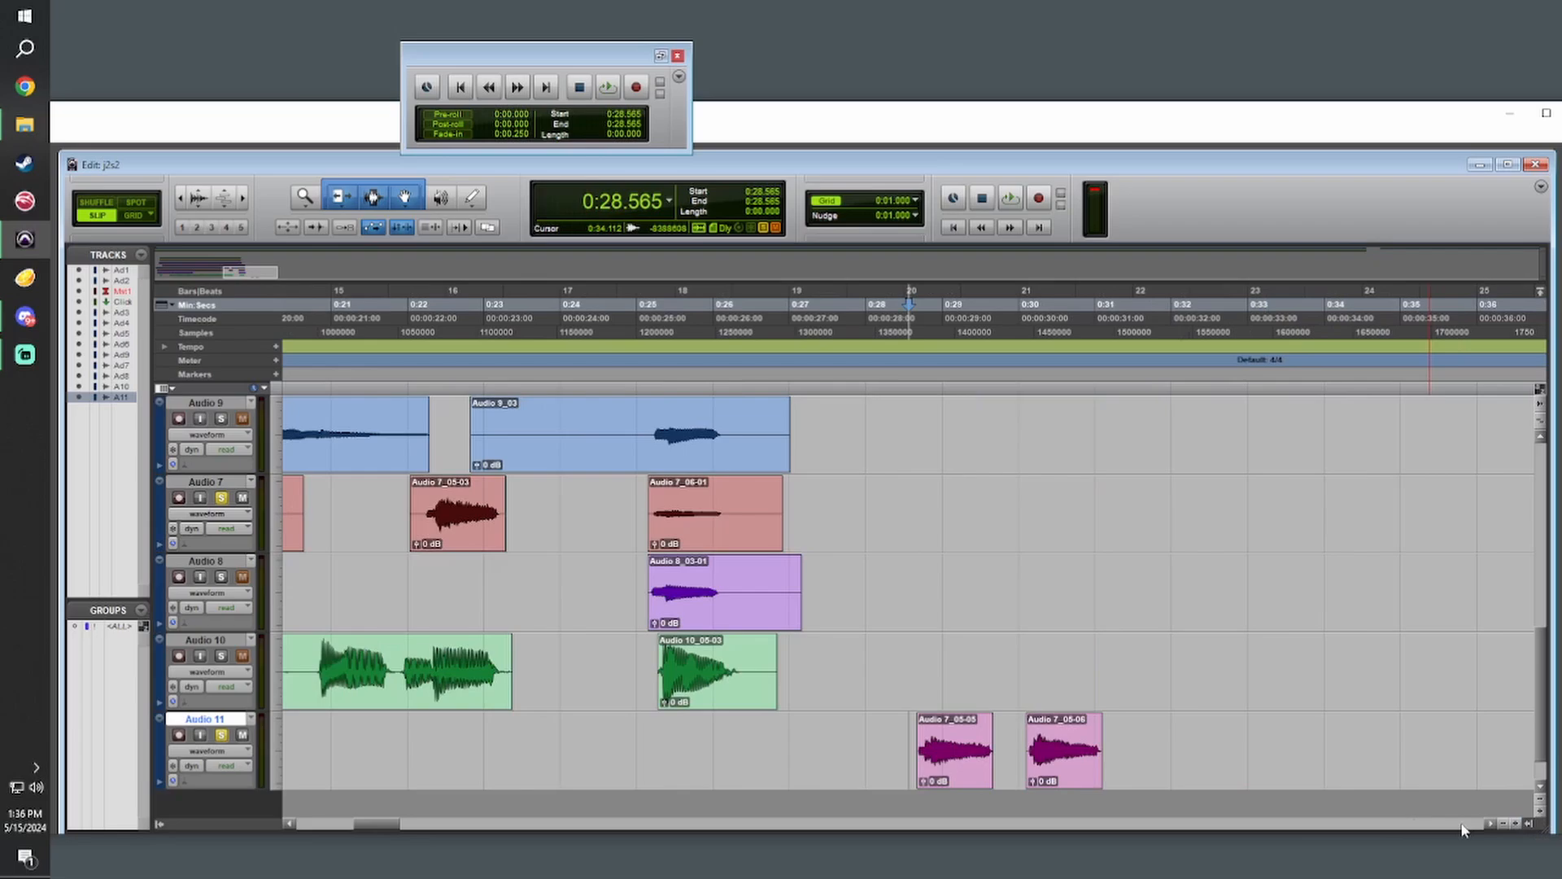
left_click(1516, 823)
left_click(1516, 822)
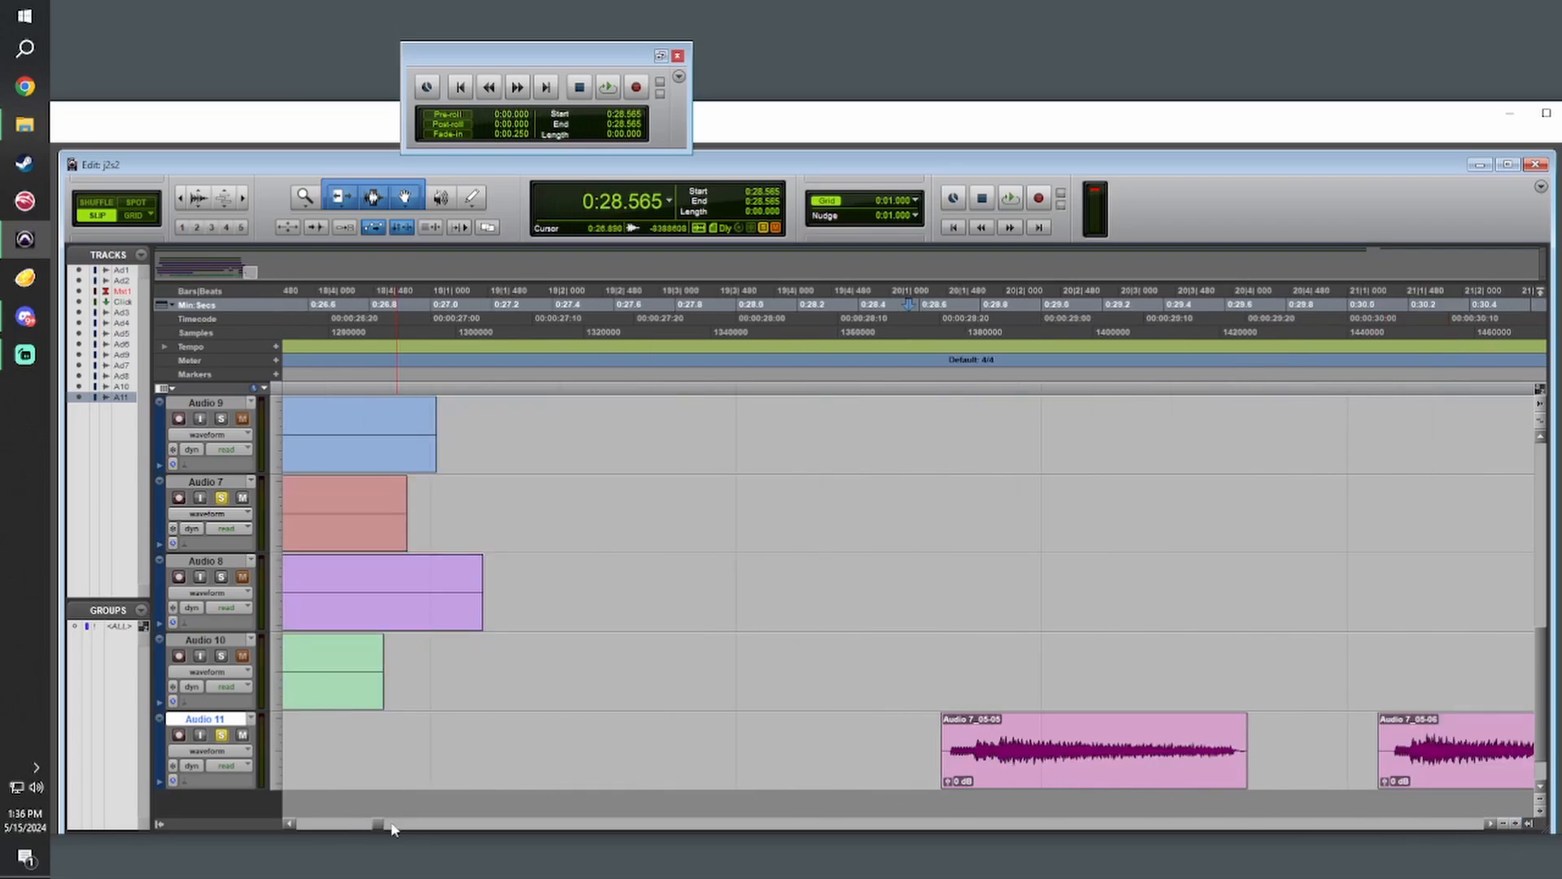
left_click_drag(377, 824, 381, 824)
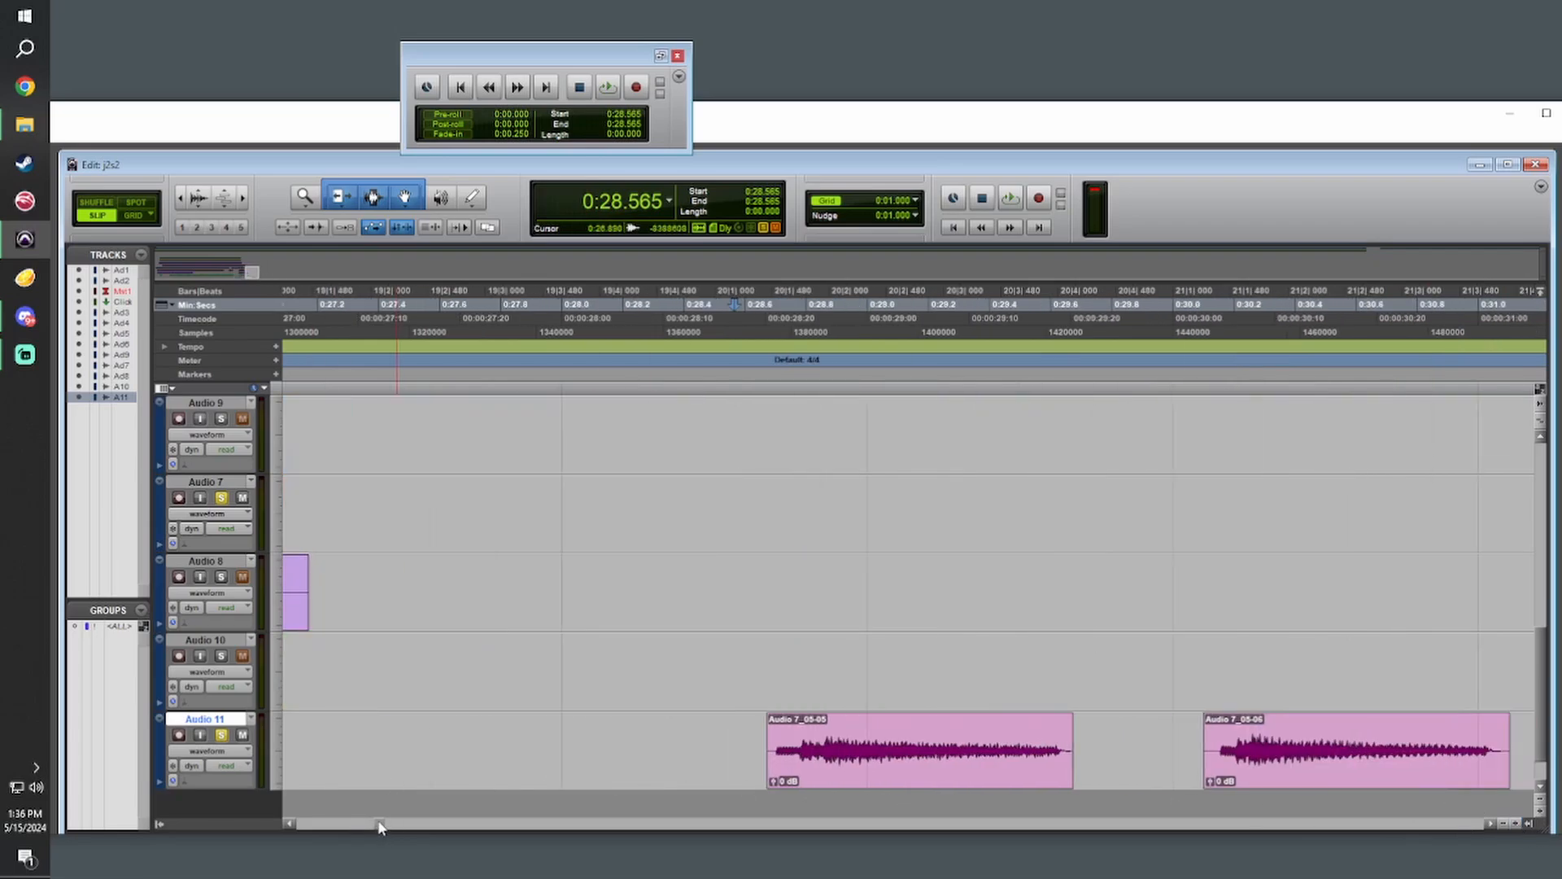
left_click(939, 783)
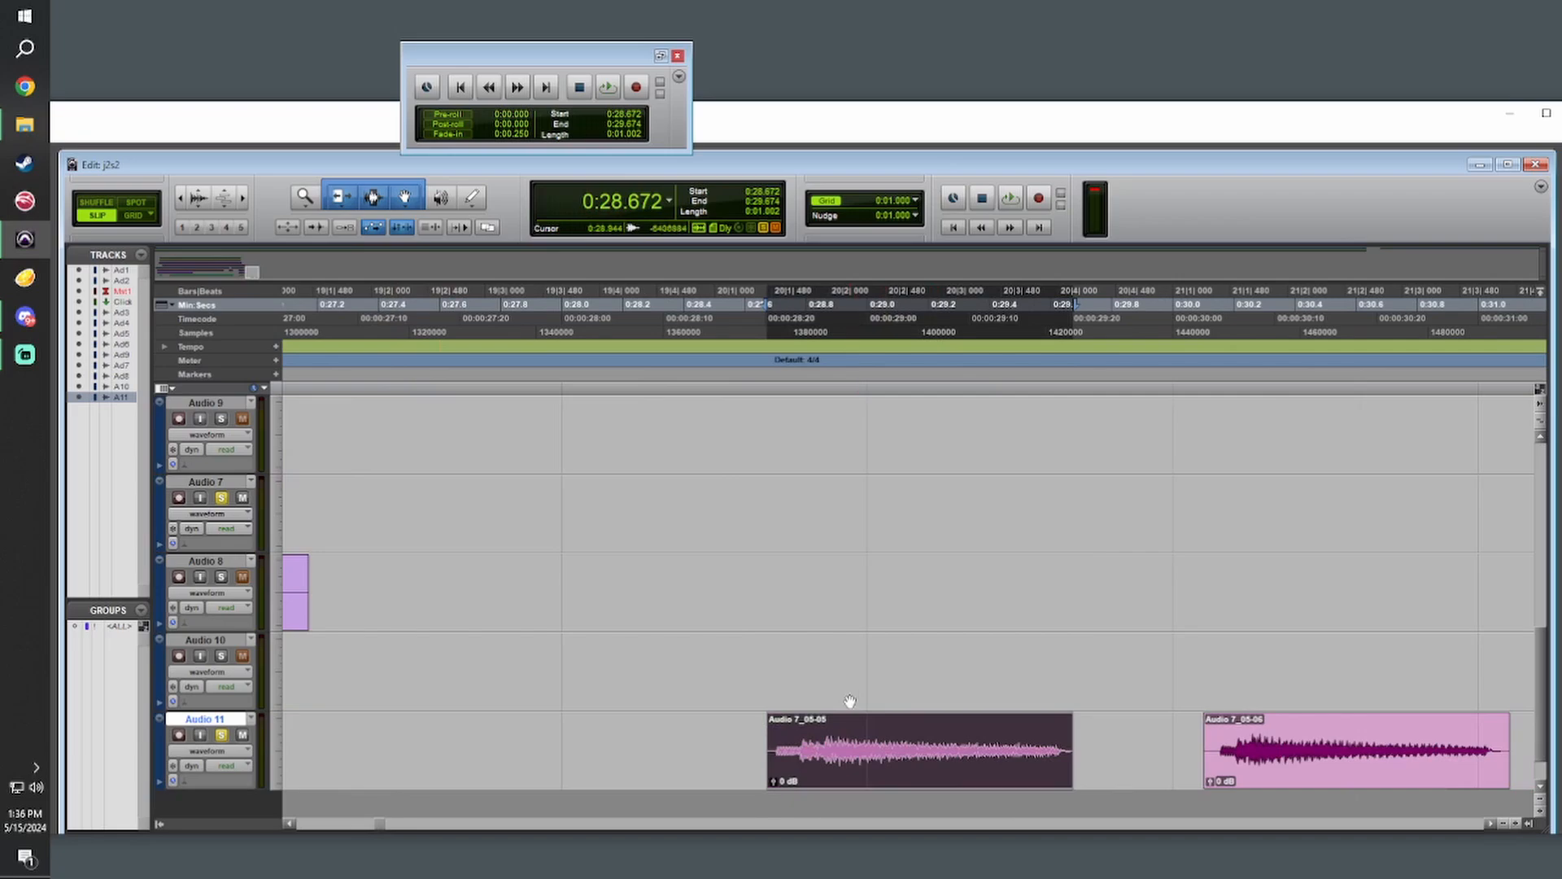
key("space")
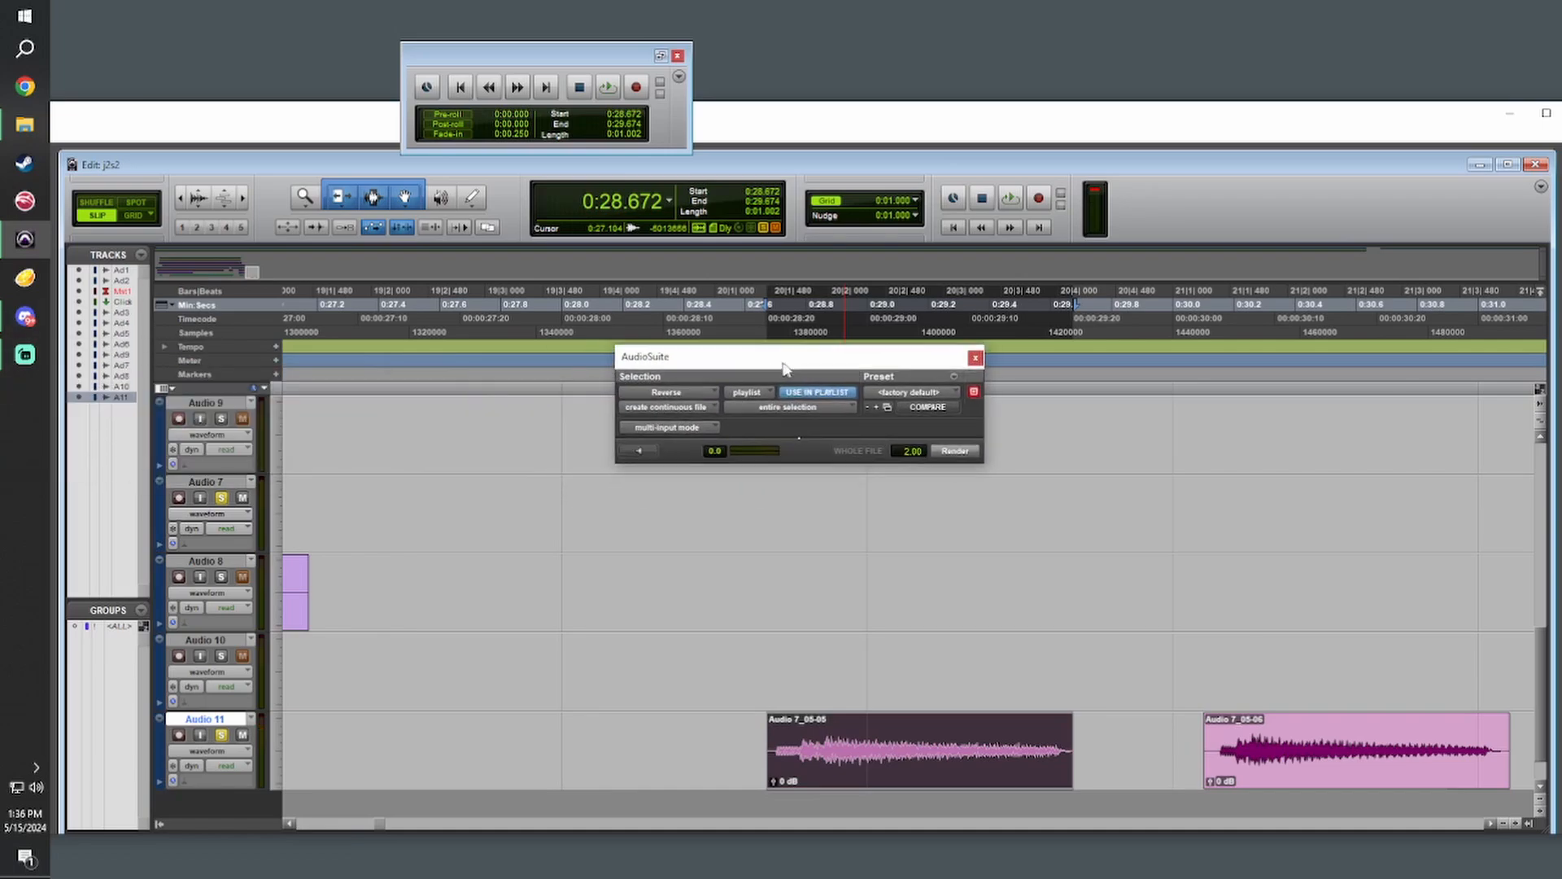
left_click_drag(945, 350, 799, 422)
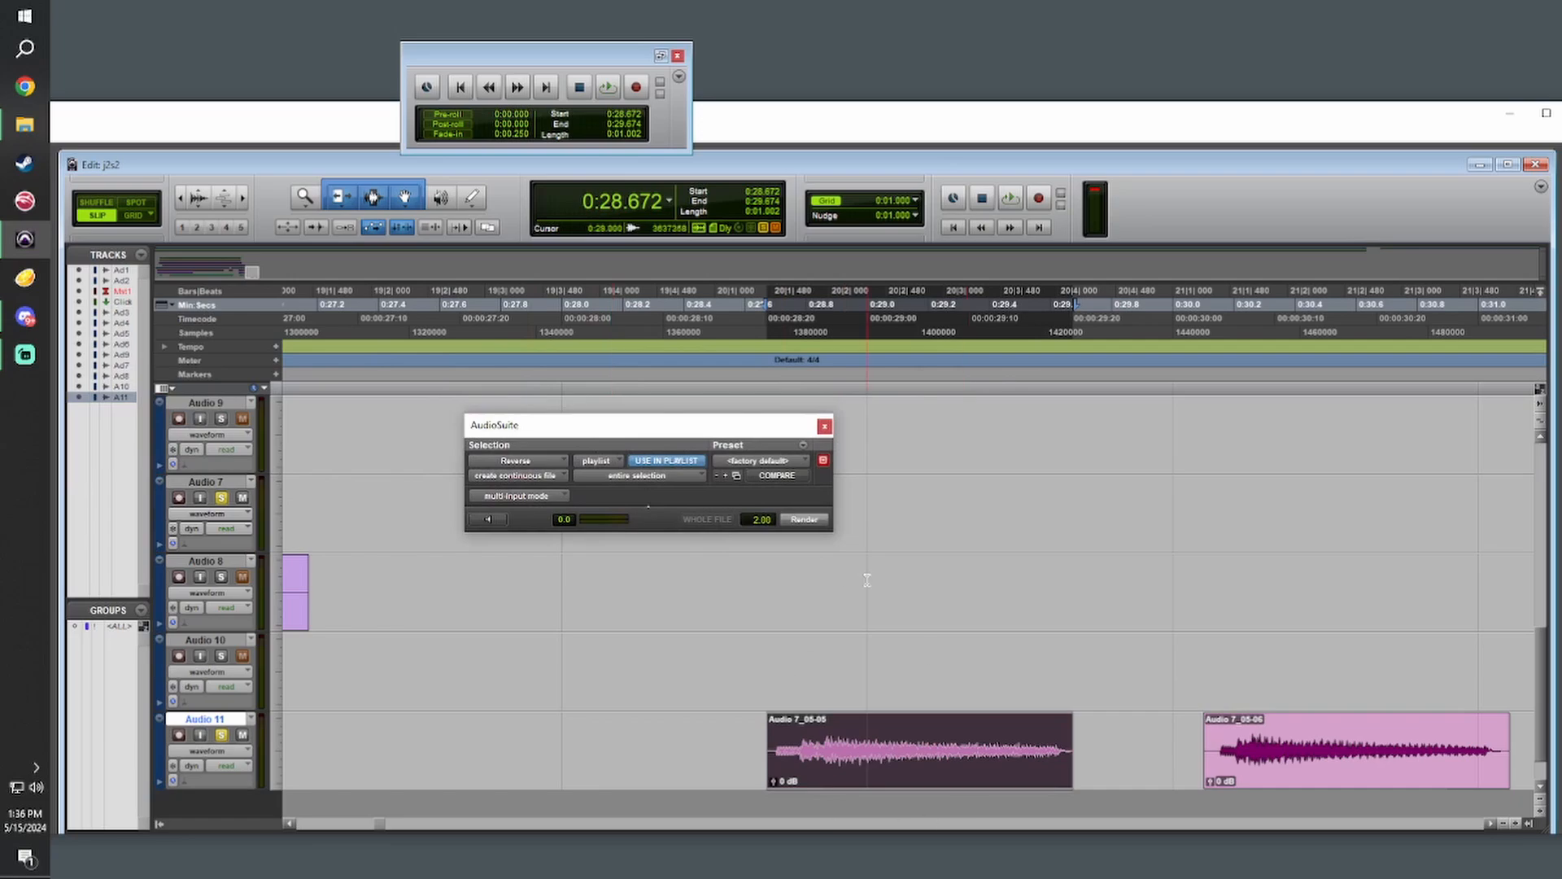
left_click(797, 520)
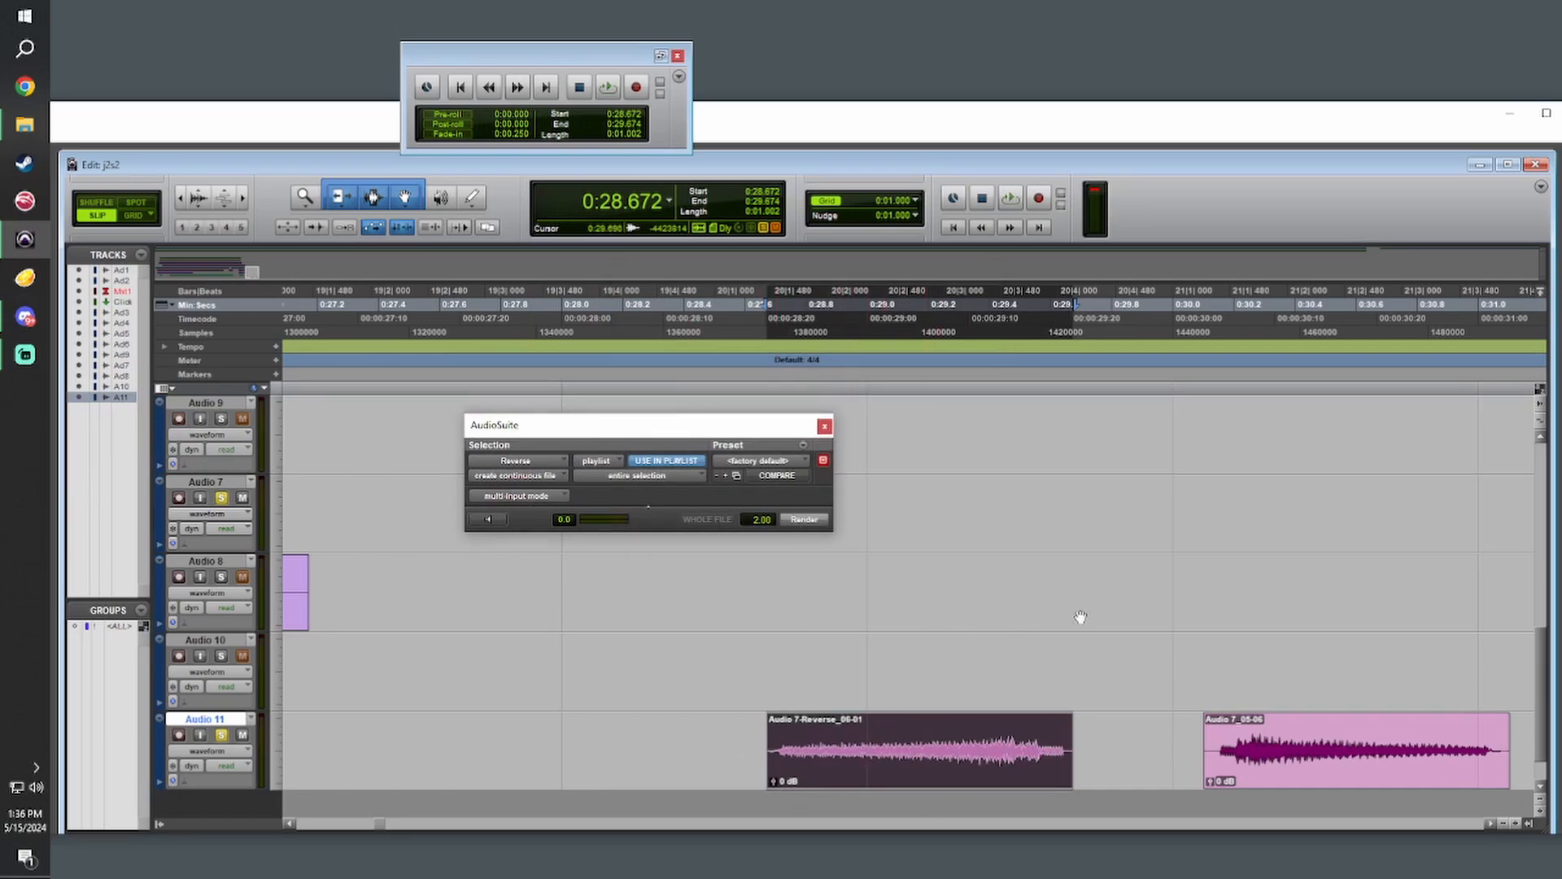
Play back the reversed clip on Audio 11 and close the AudioSuite window.
key("space")
key("space")
left_click(824, 427)
left_click(864, 742)
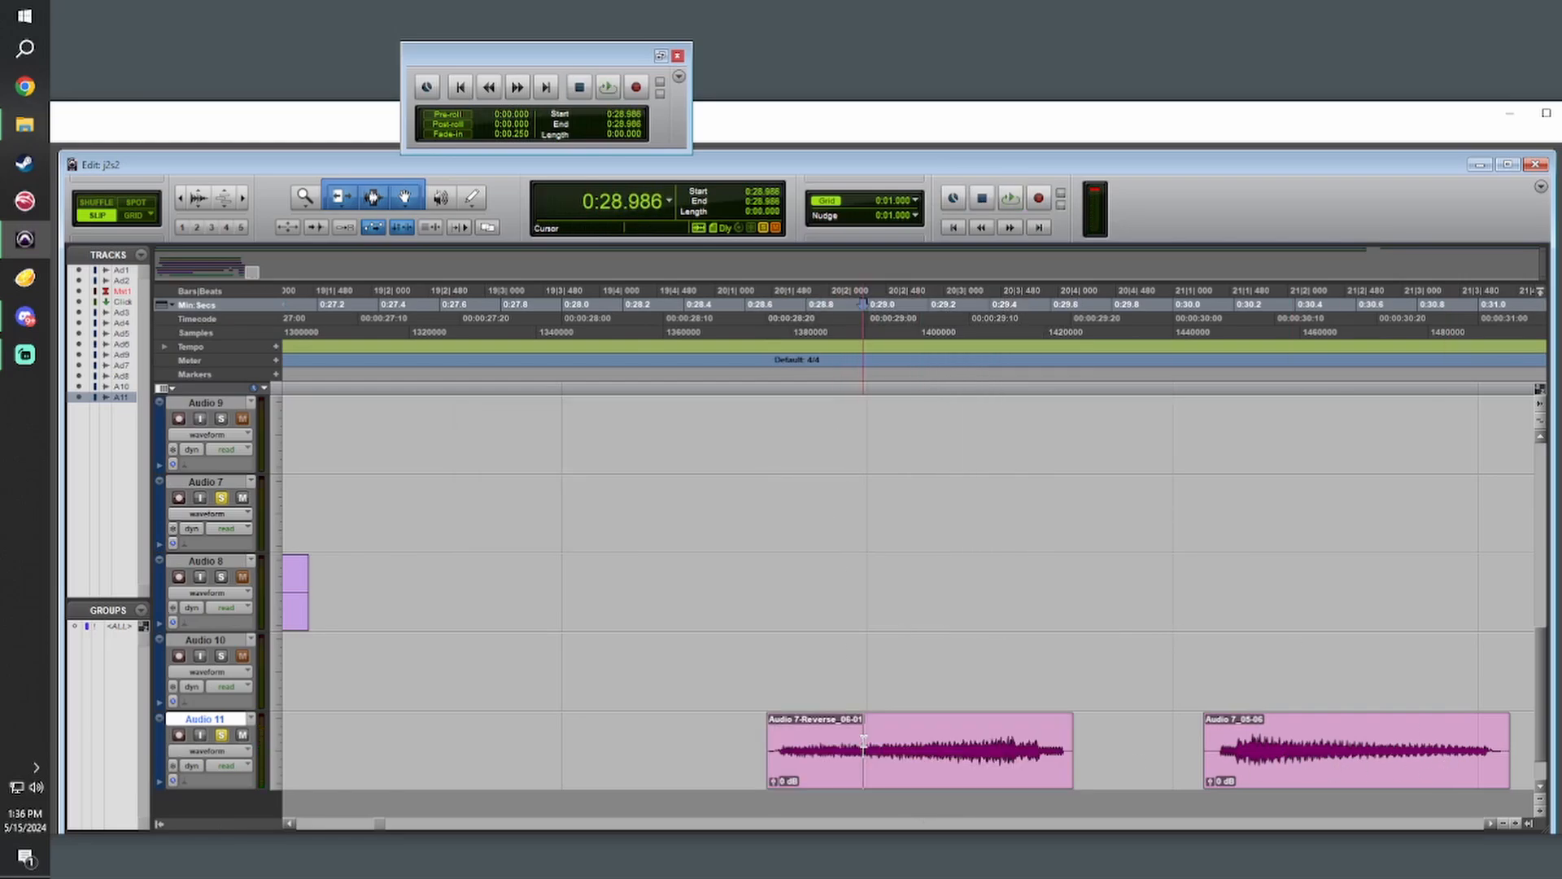
Select a section of about 0.19 seconds in the middle of the reversed clip and audition it.
left_click_drag(899, 747, 958, 747)
key("space")
key("space")
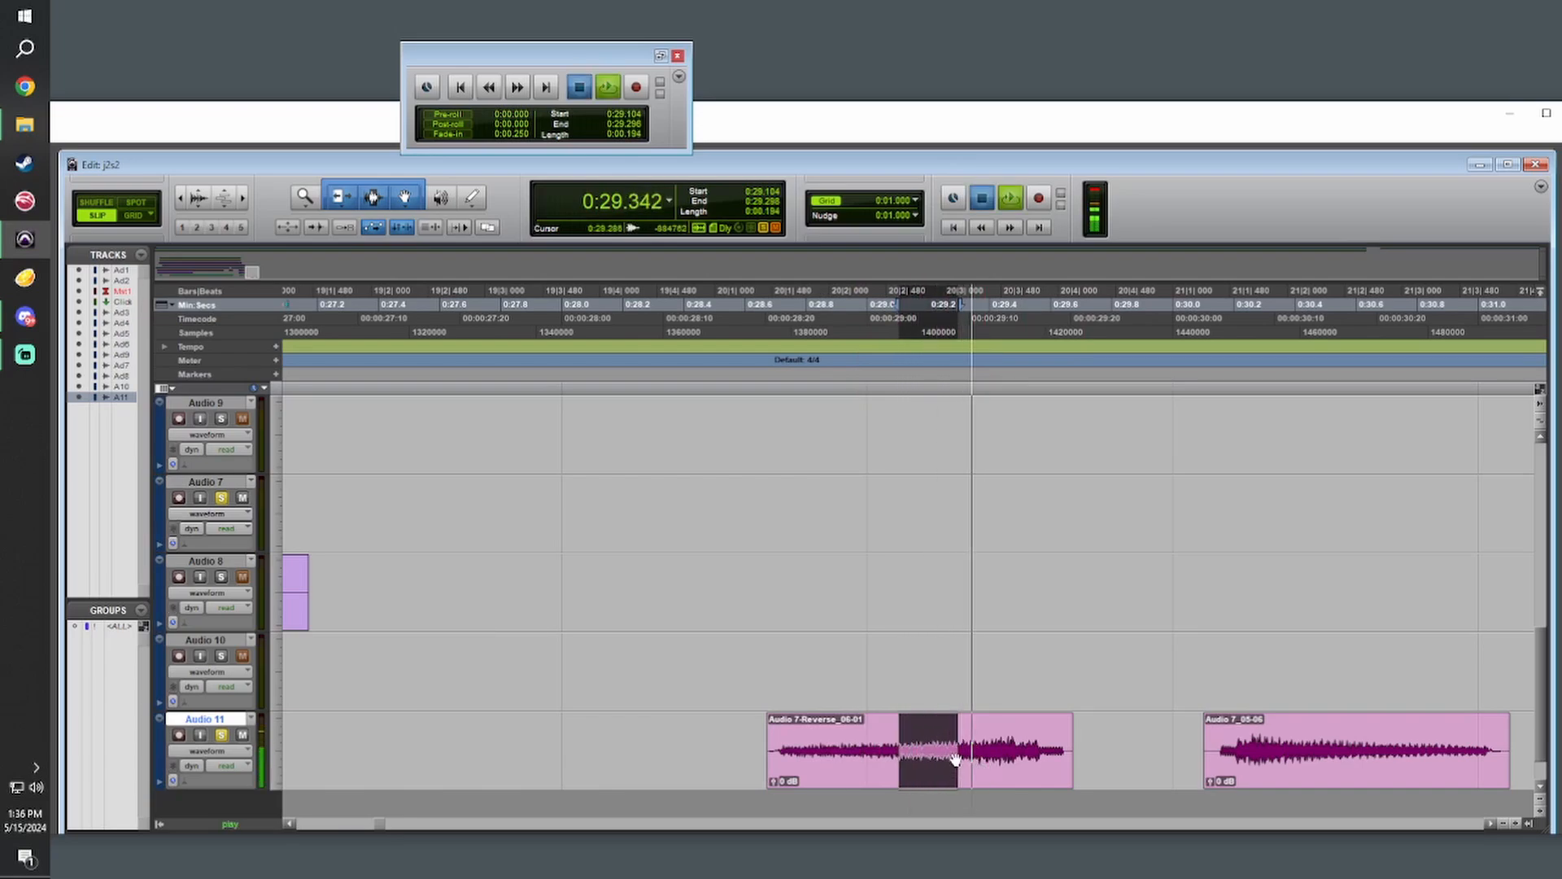
key("space")
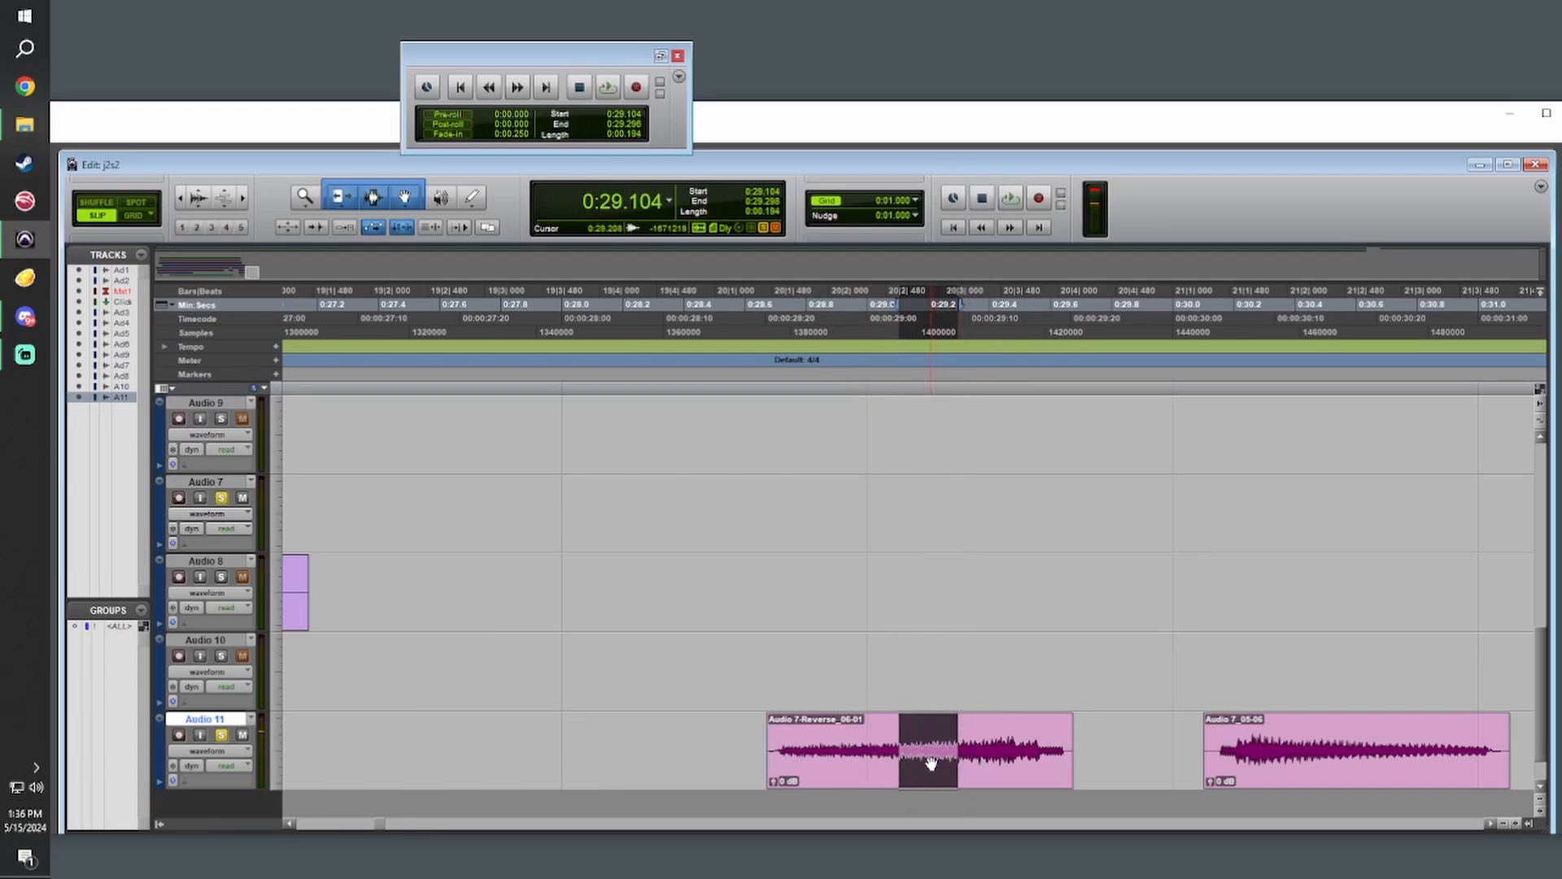
left_click(1503, 825)
double_click(1503, 824)
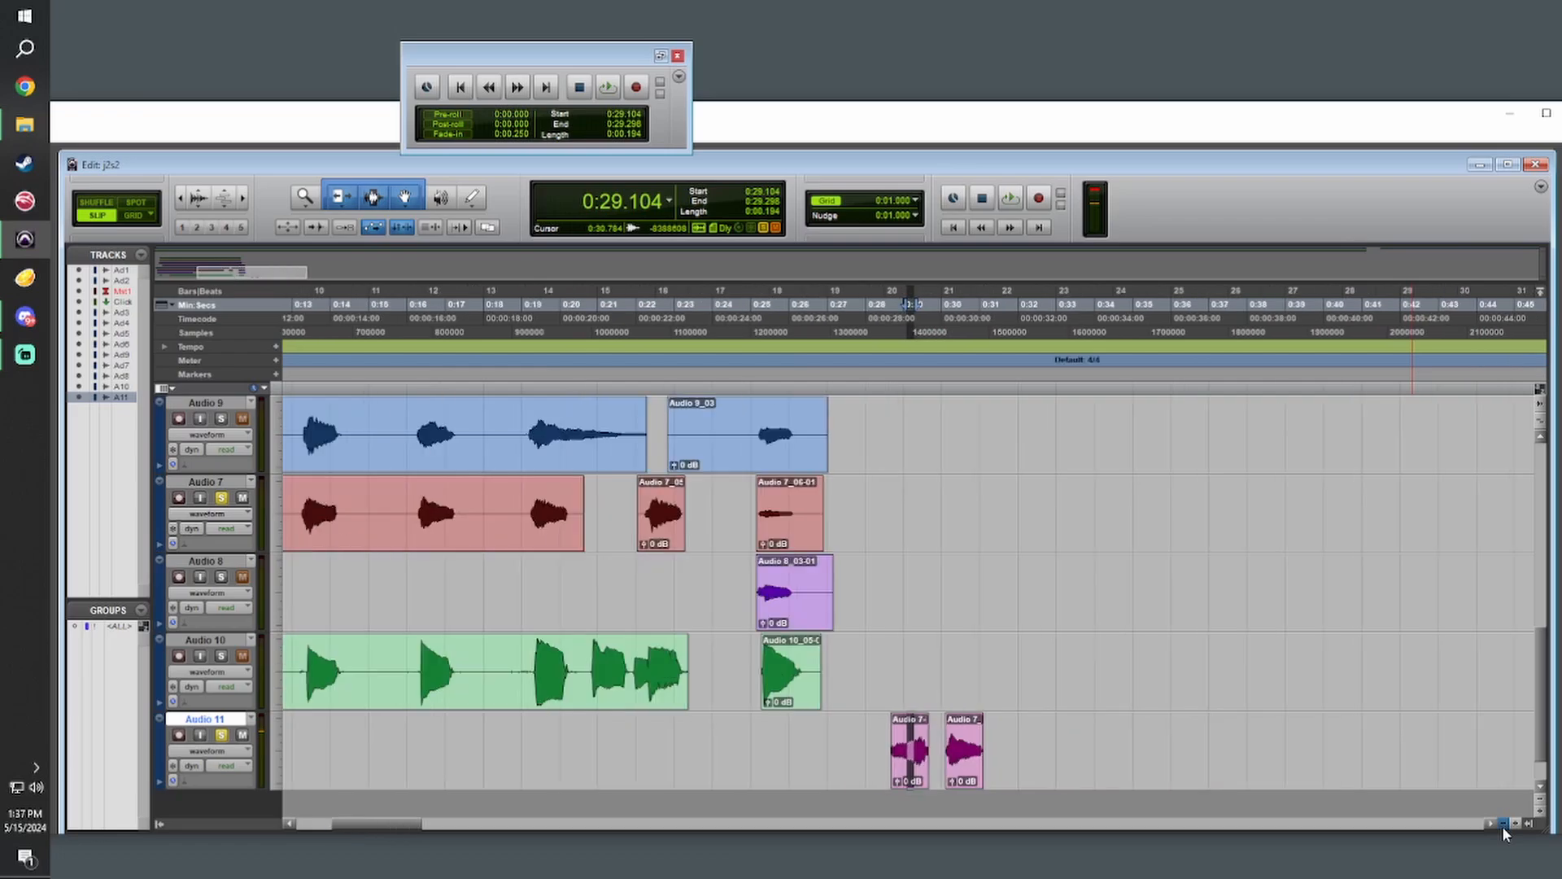
left_click(1503, 825)
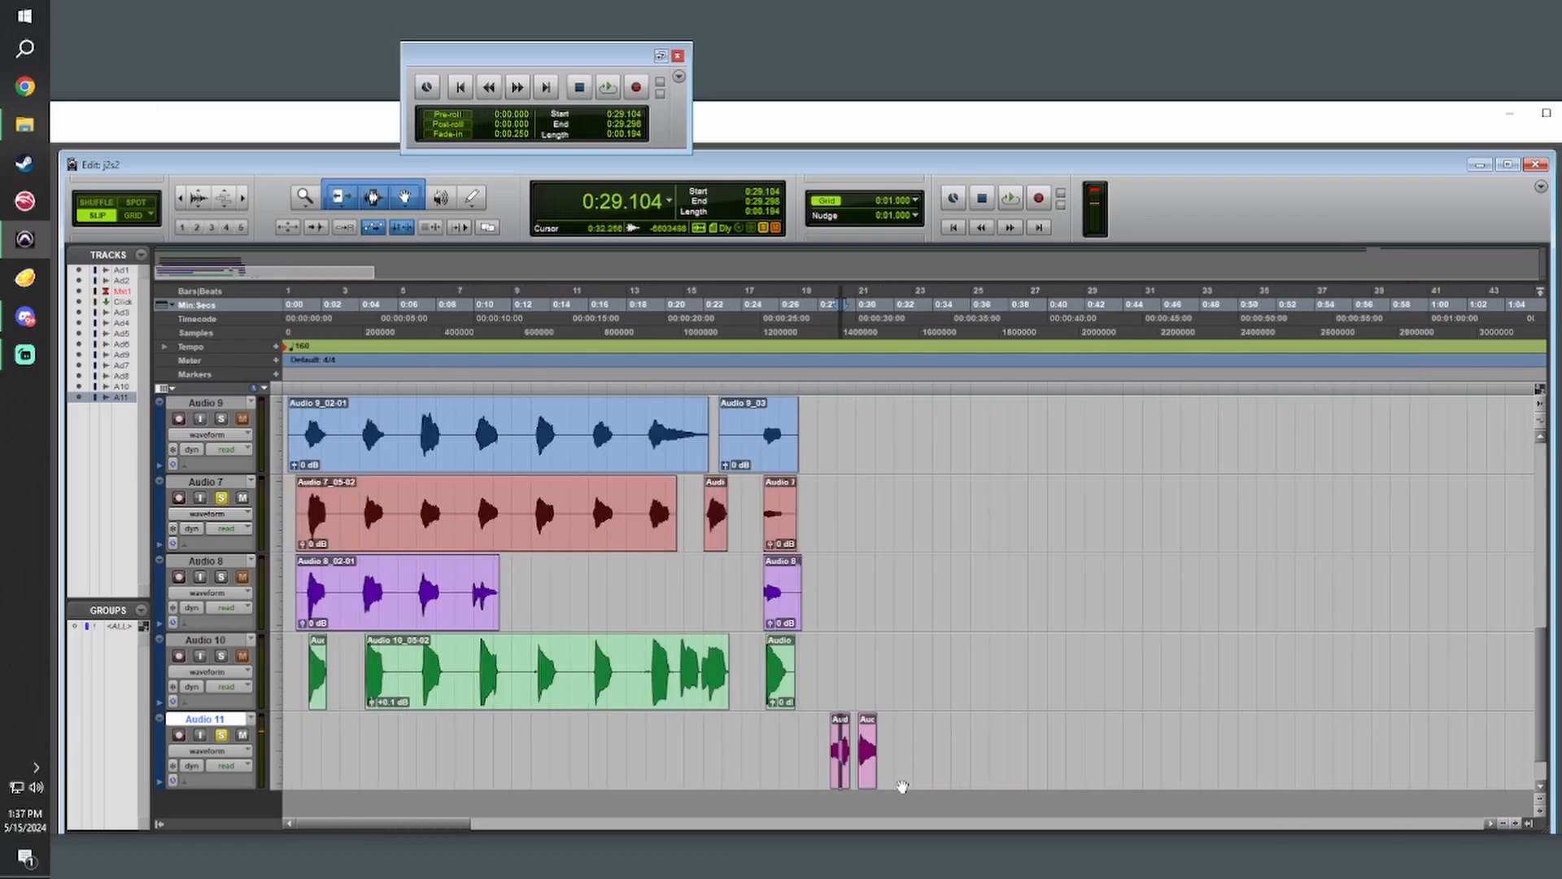
double_click(1516, 824)
double_click(1515, 824)
left_click(1515, 824)
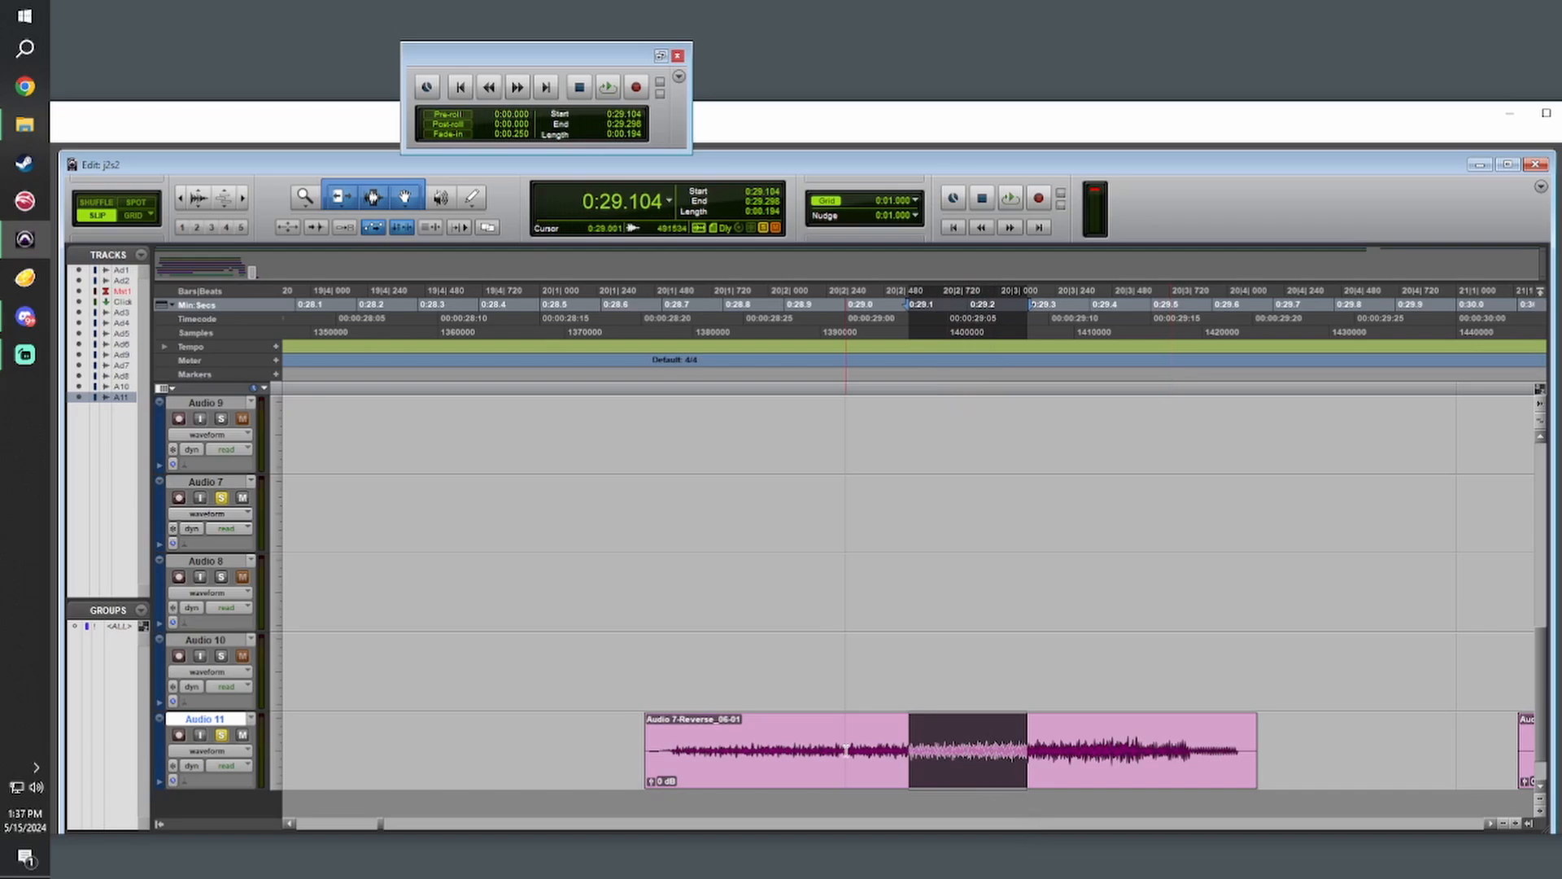
scroll(1128, 784, "down", 2)
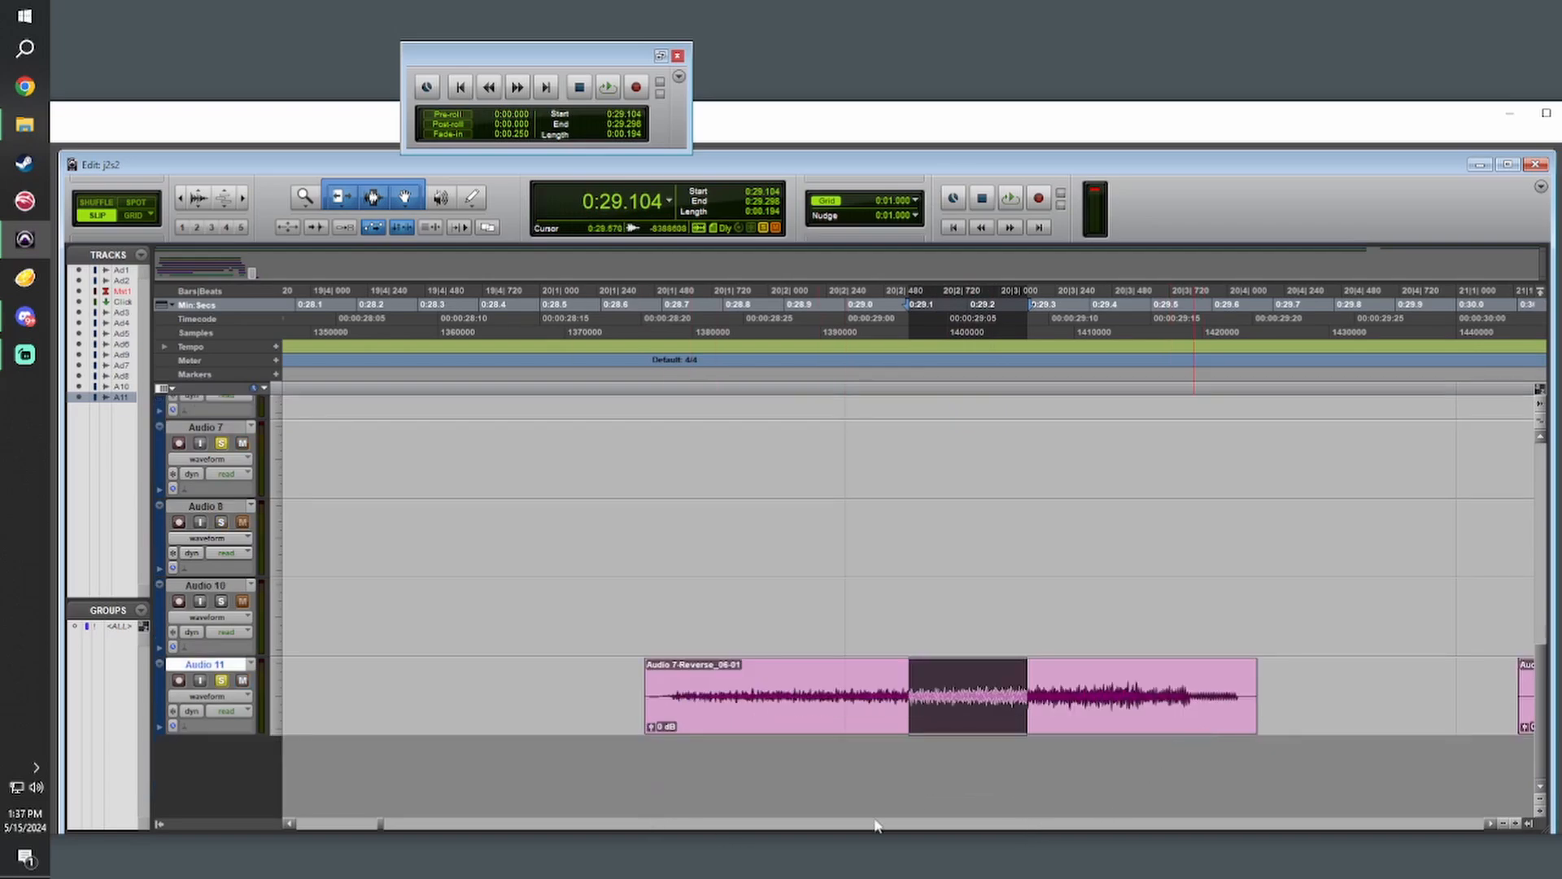
Move the reversed clip on Audio 11 about 0.5 seconds earlier, and paste the copied section after it at 0:29.354.
left_click(1493, 823)
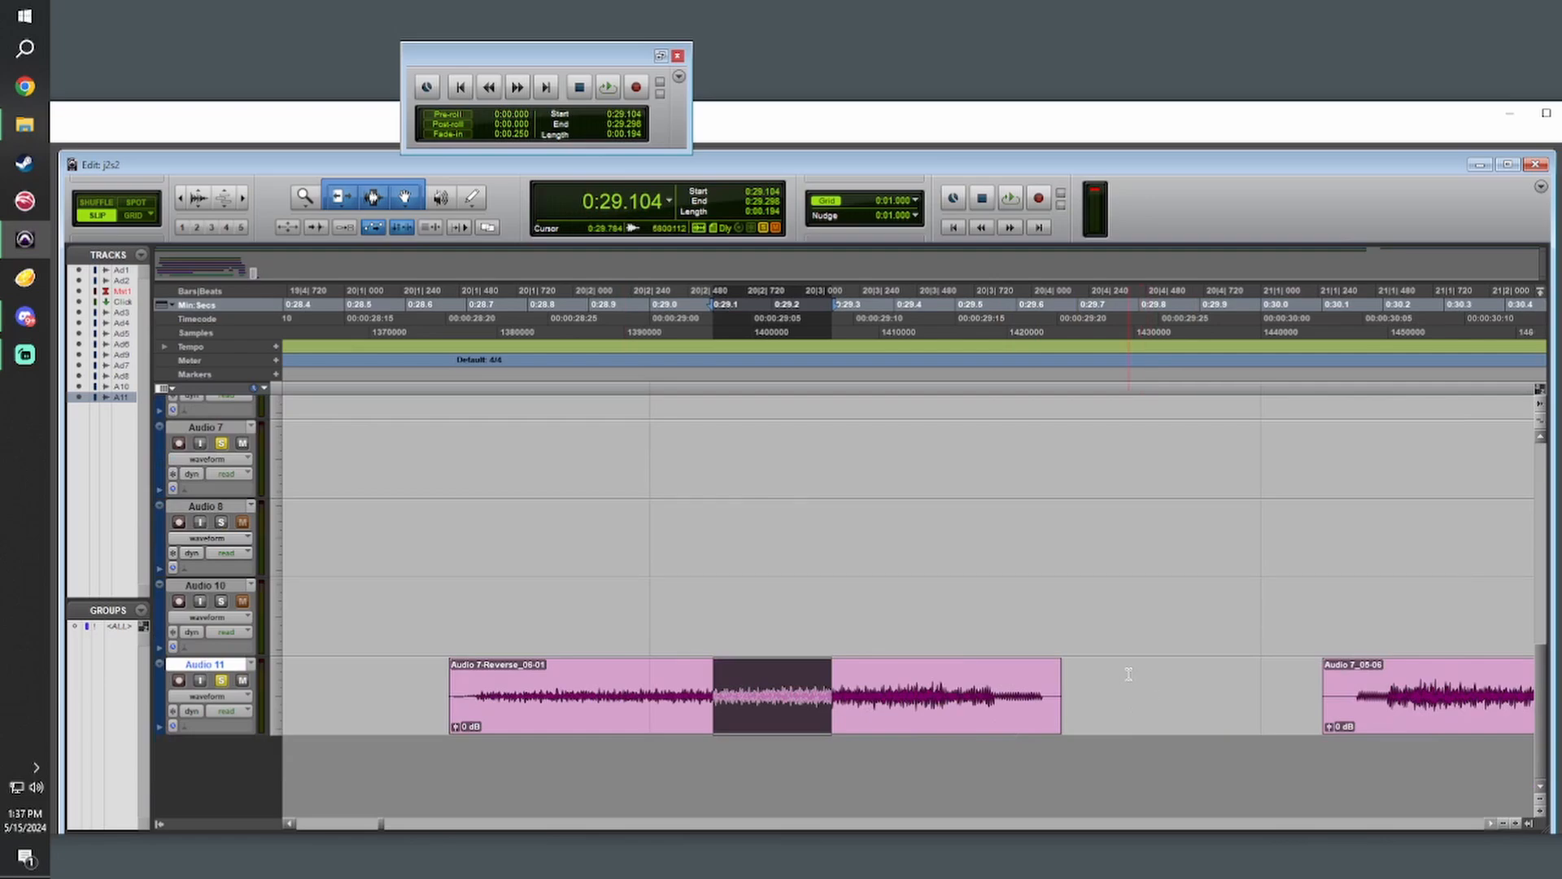
left_click(1129, 674)
left_click_drag(627, 722, 320, 720)
left_click(866, 678)
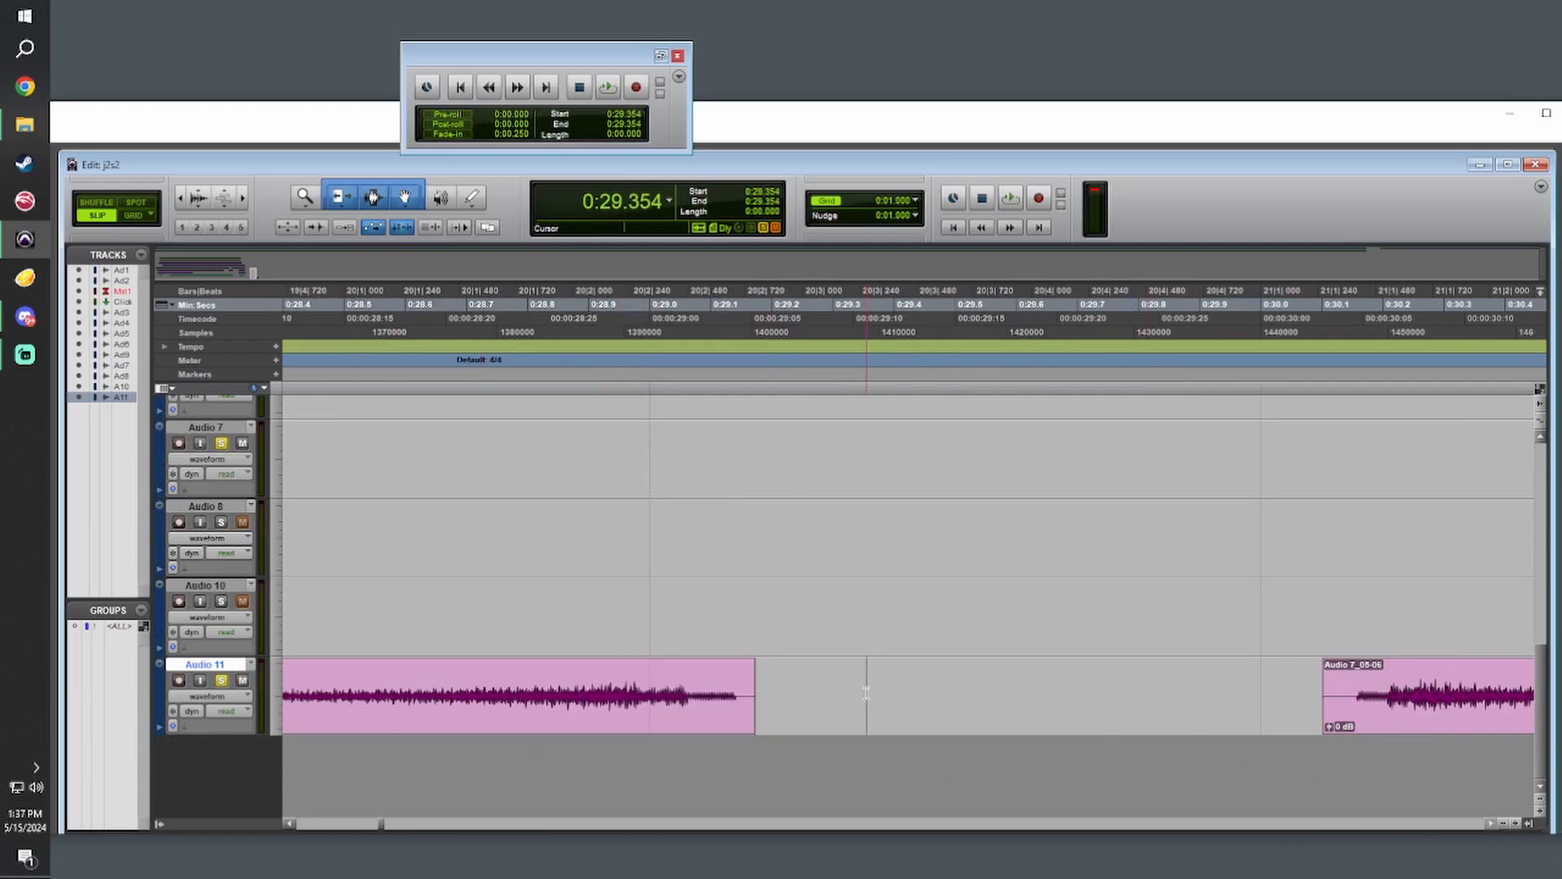
key("ctrl+v")
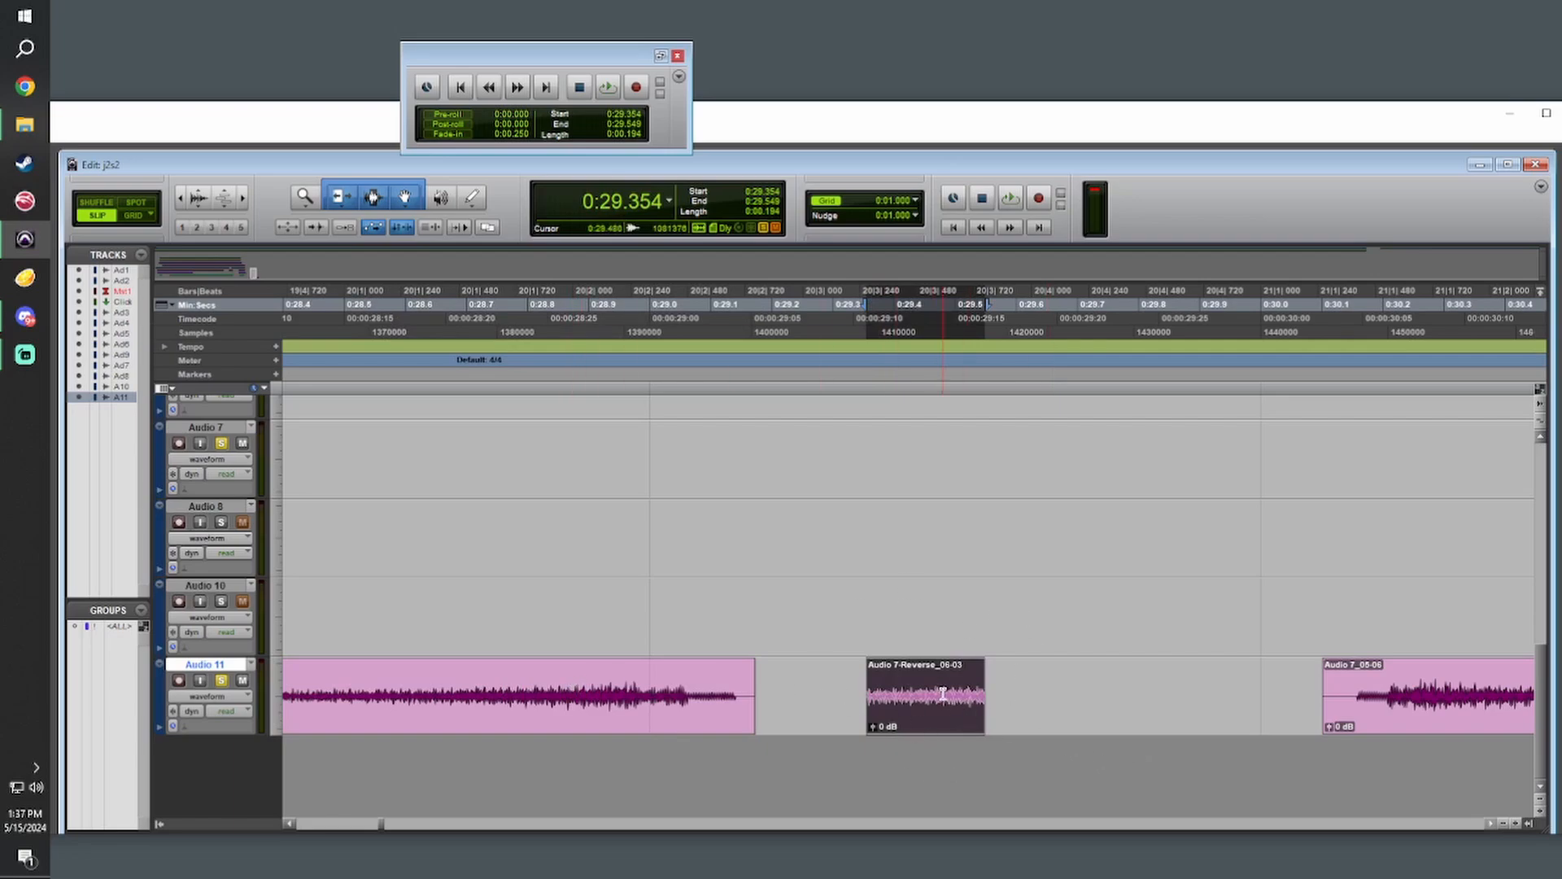
key("space")
Paste two more copies of the section on Audio 11, starting at 0:29.574 and 0:29.794.
left_click(1001, 665)
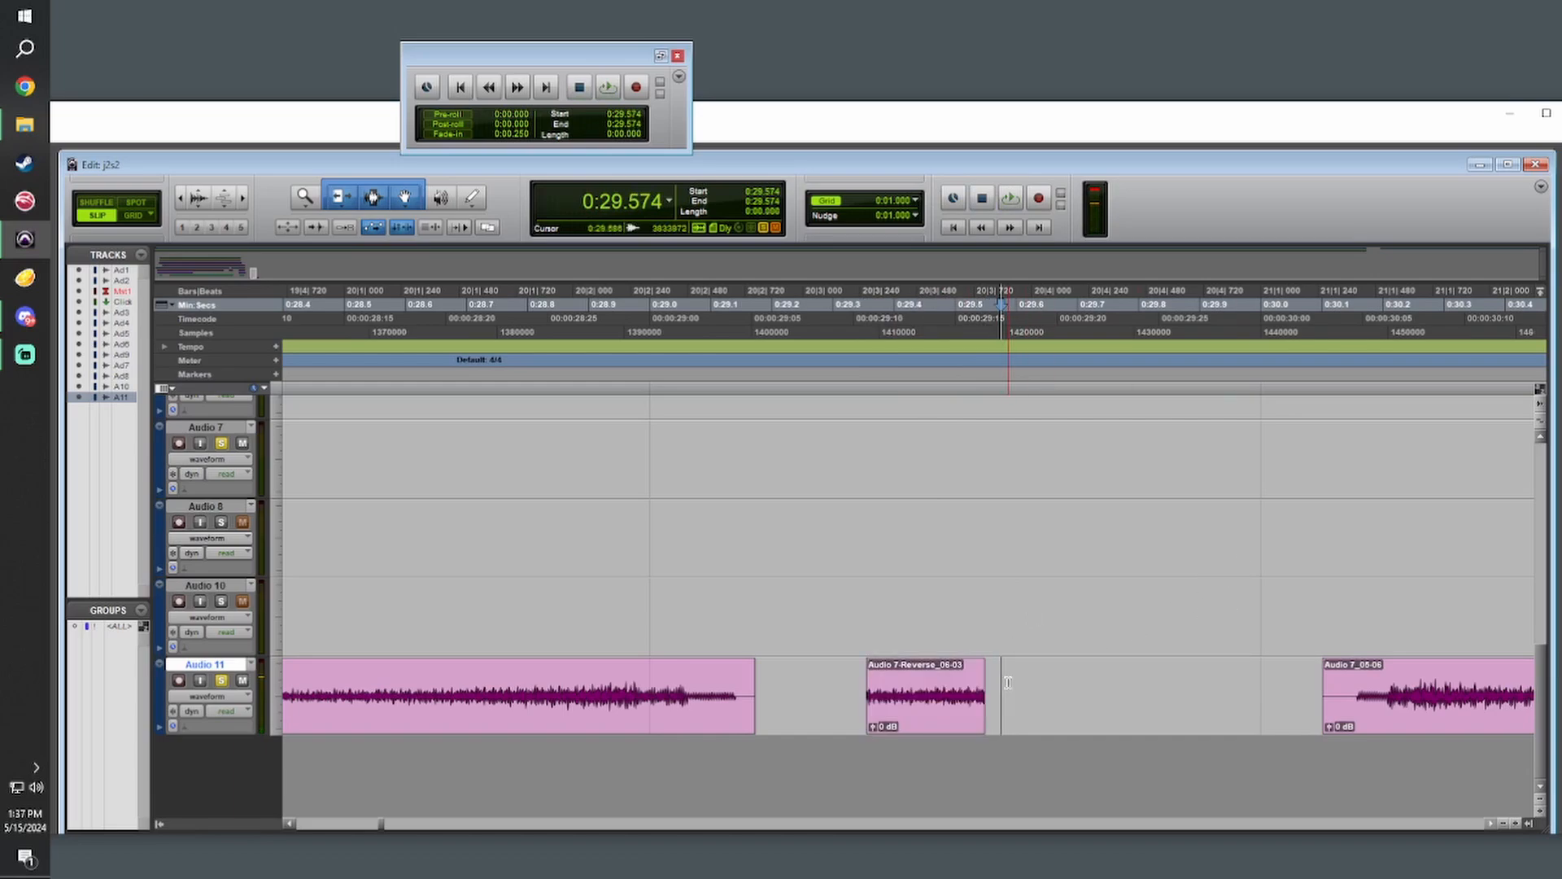
key("ctrl+v")
left_click(1165, 676)
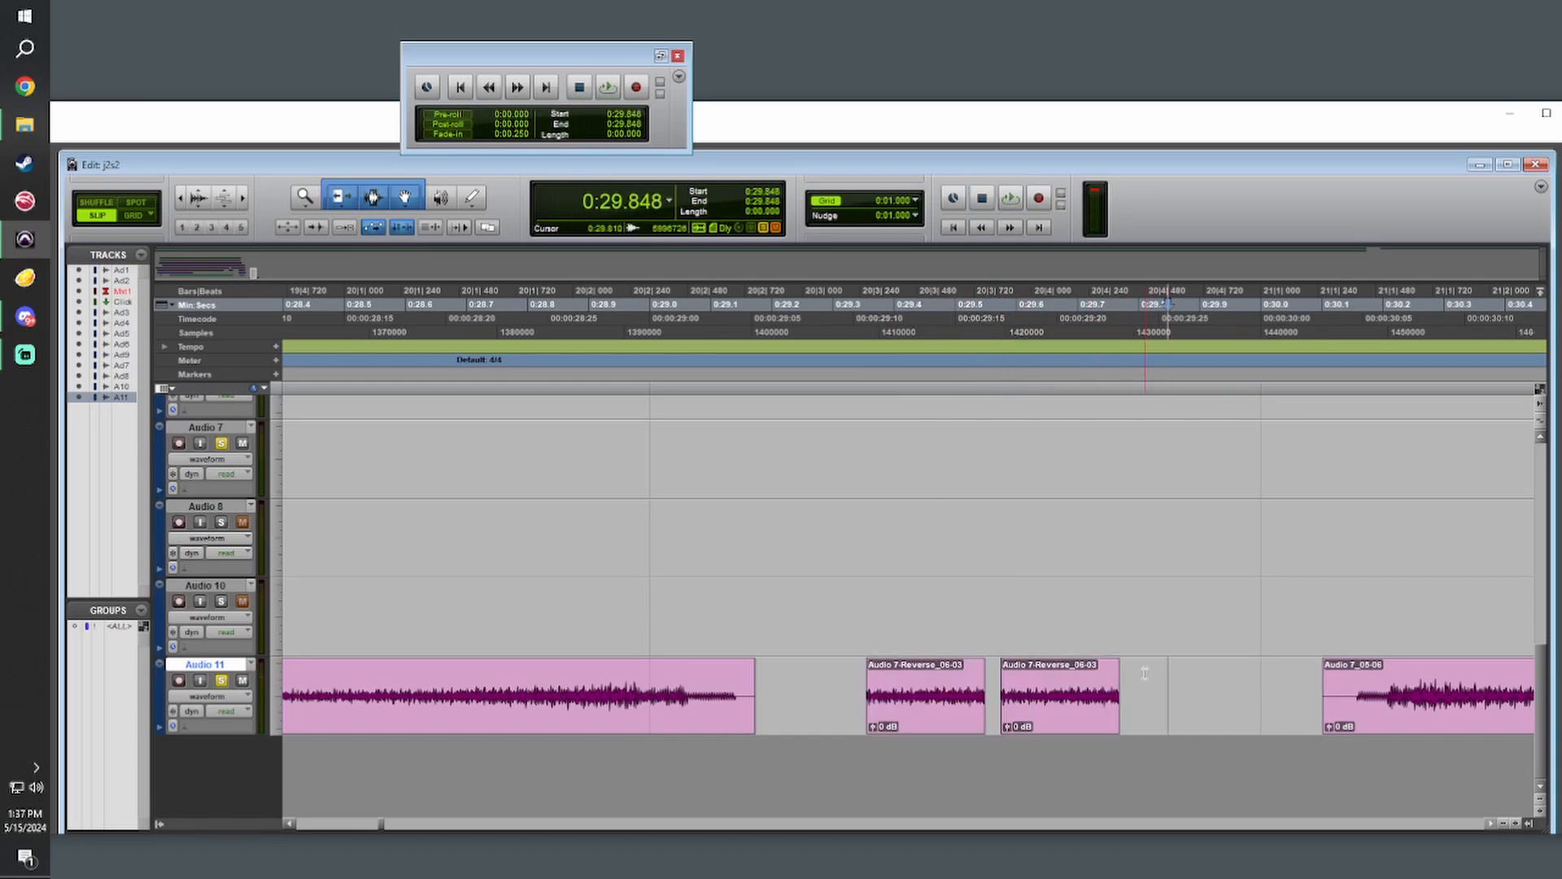
double_click(1141, 671)
left_click(1135, 676)
key("ctrl+v")
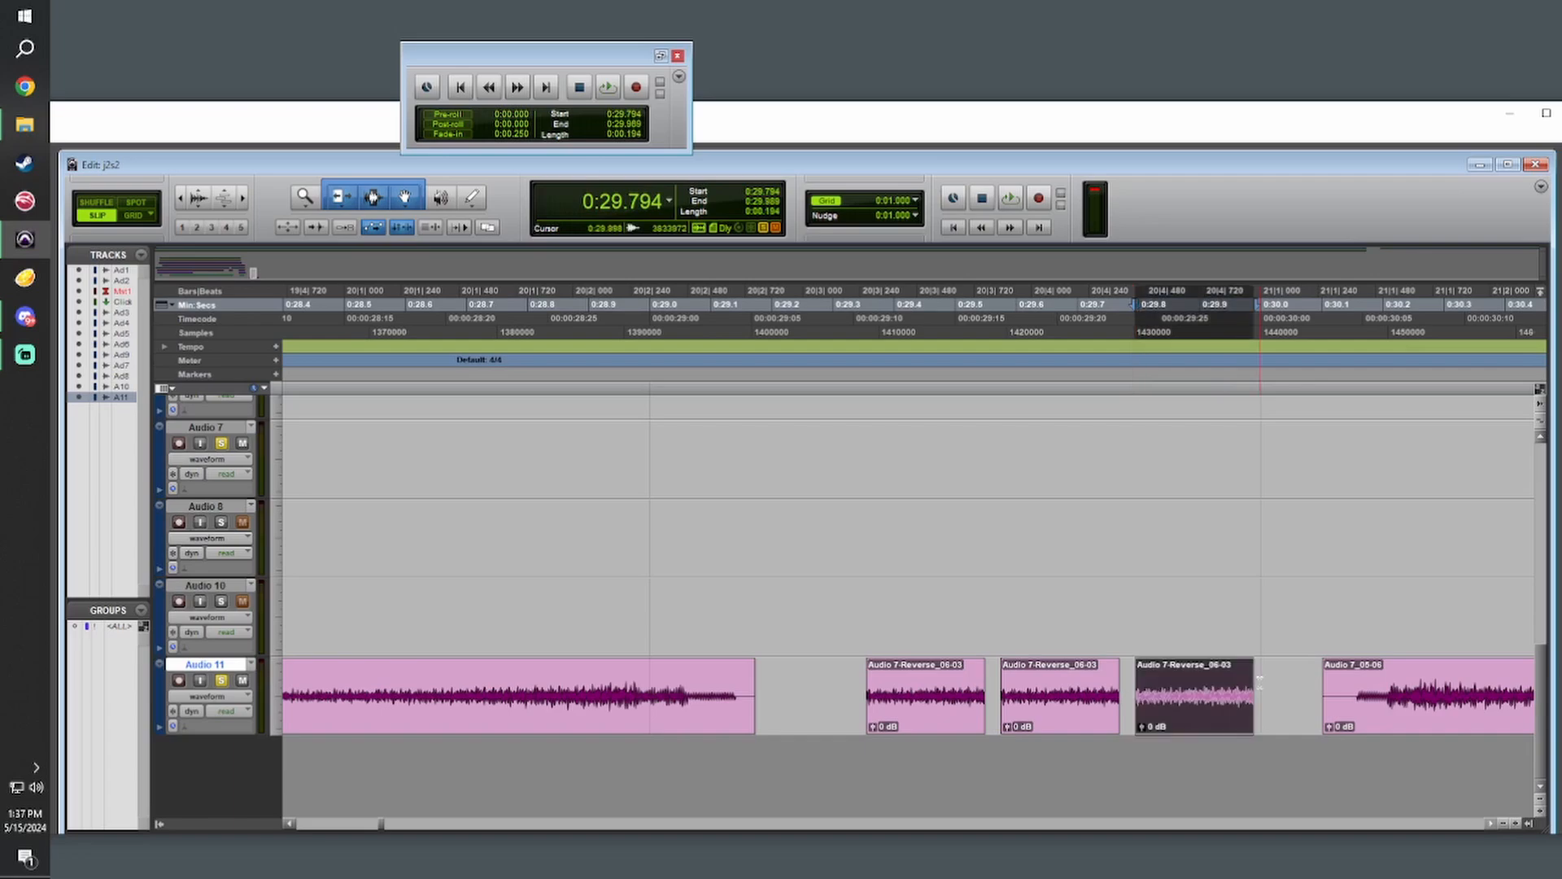
Play back the pasted copies on Audio 11 from 0:29.341.
left_click(859, 396)
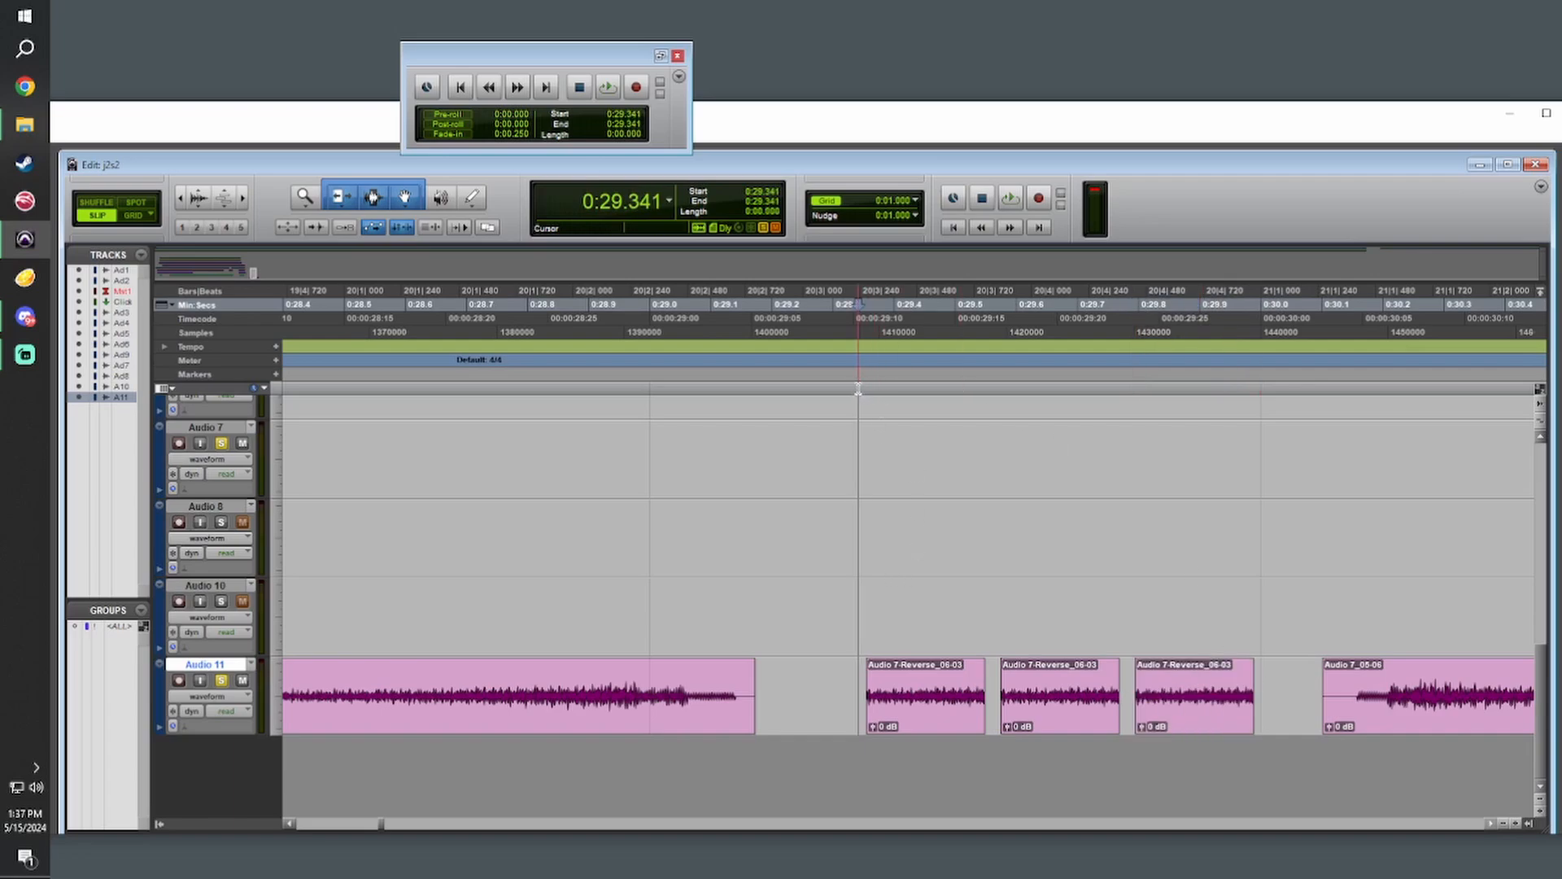
key("space")
key("space")
key("space")
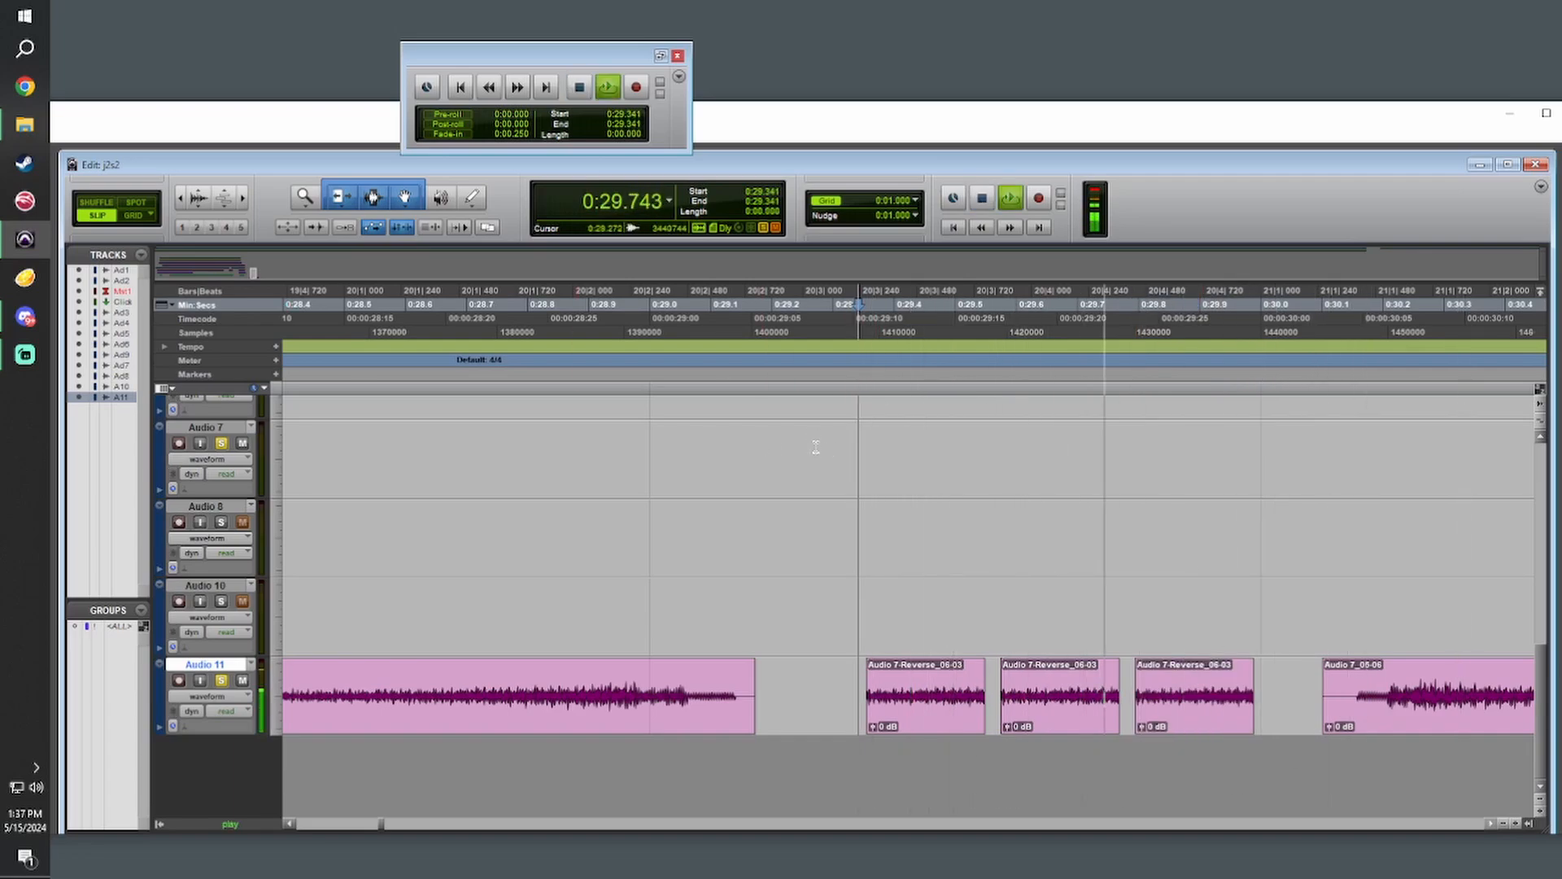
Audition and copy a section of about 0.165 seconds, starting at 0:30.212, from the unreversed Audio 7_05-06 clip on Audio 11.
key("space")
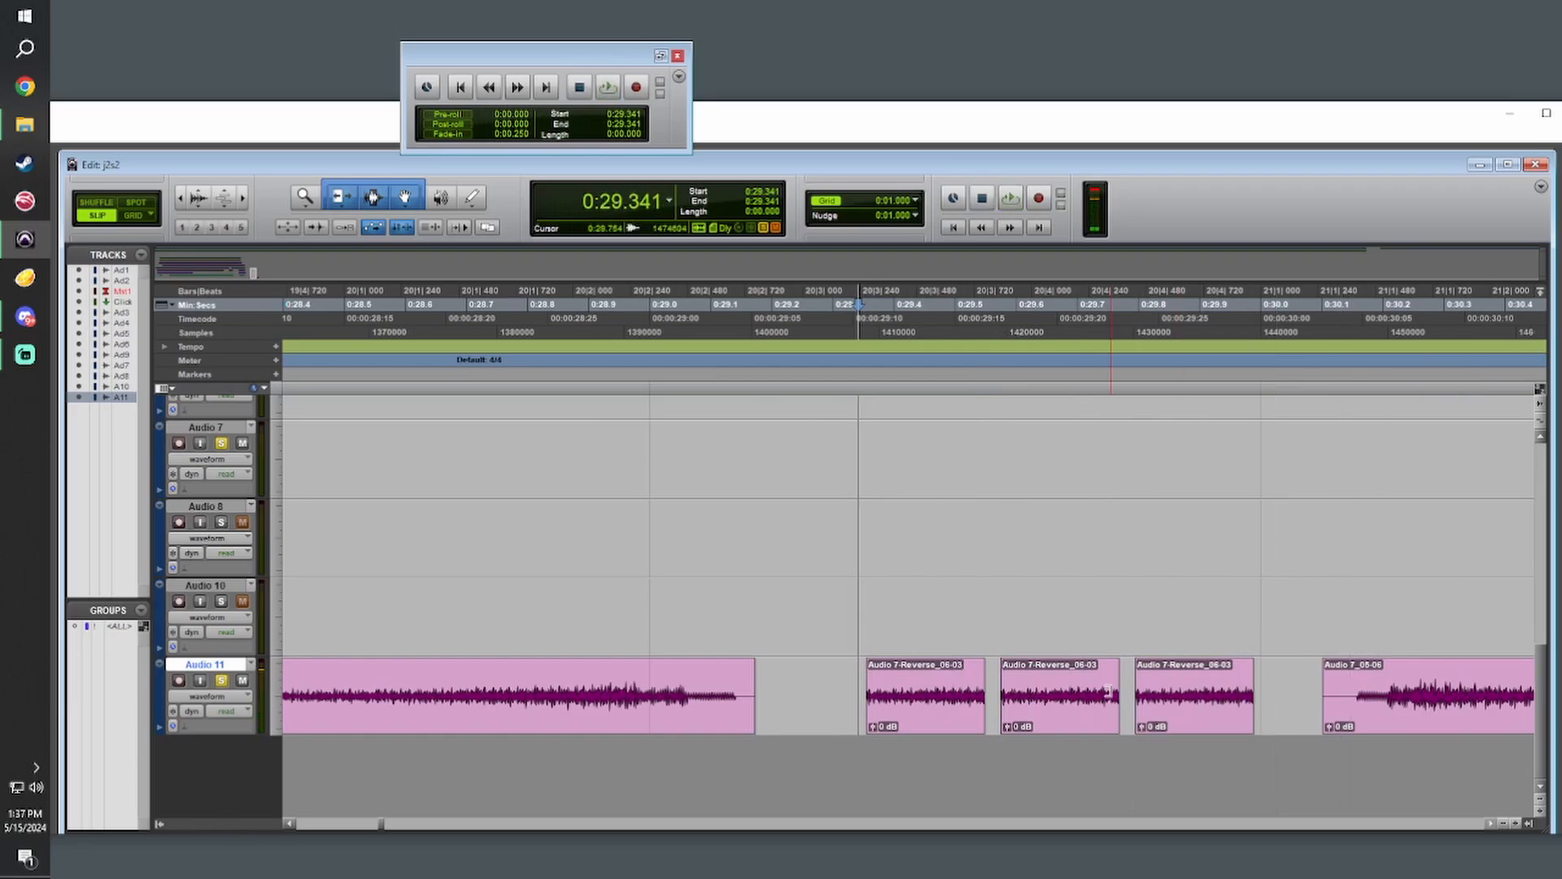
left_click_drag(1391, 693, 1490, 705)
key("space")
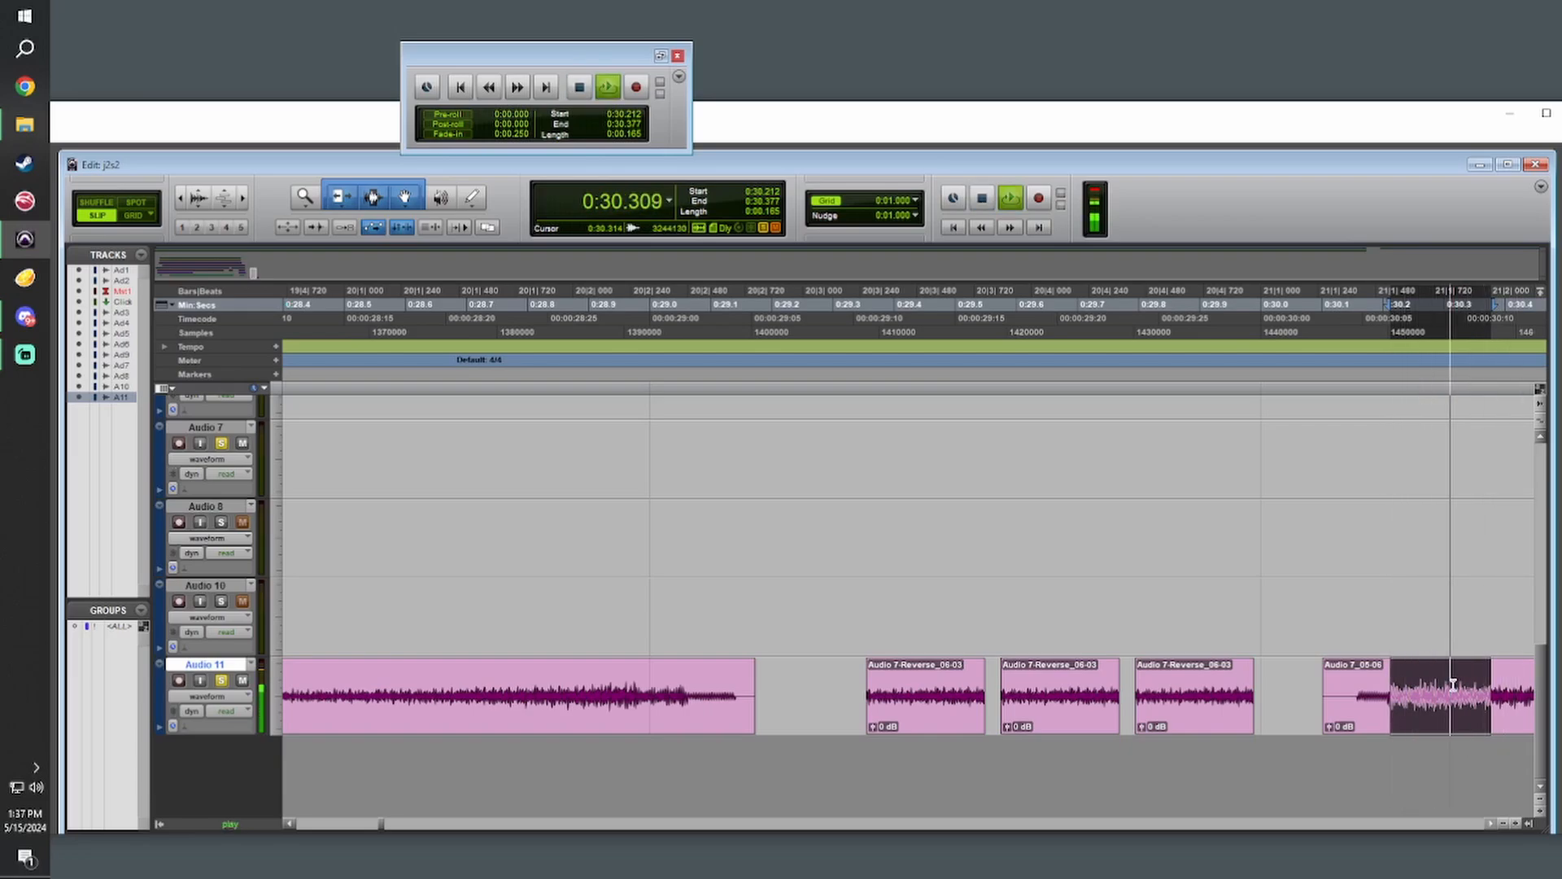
key("space")
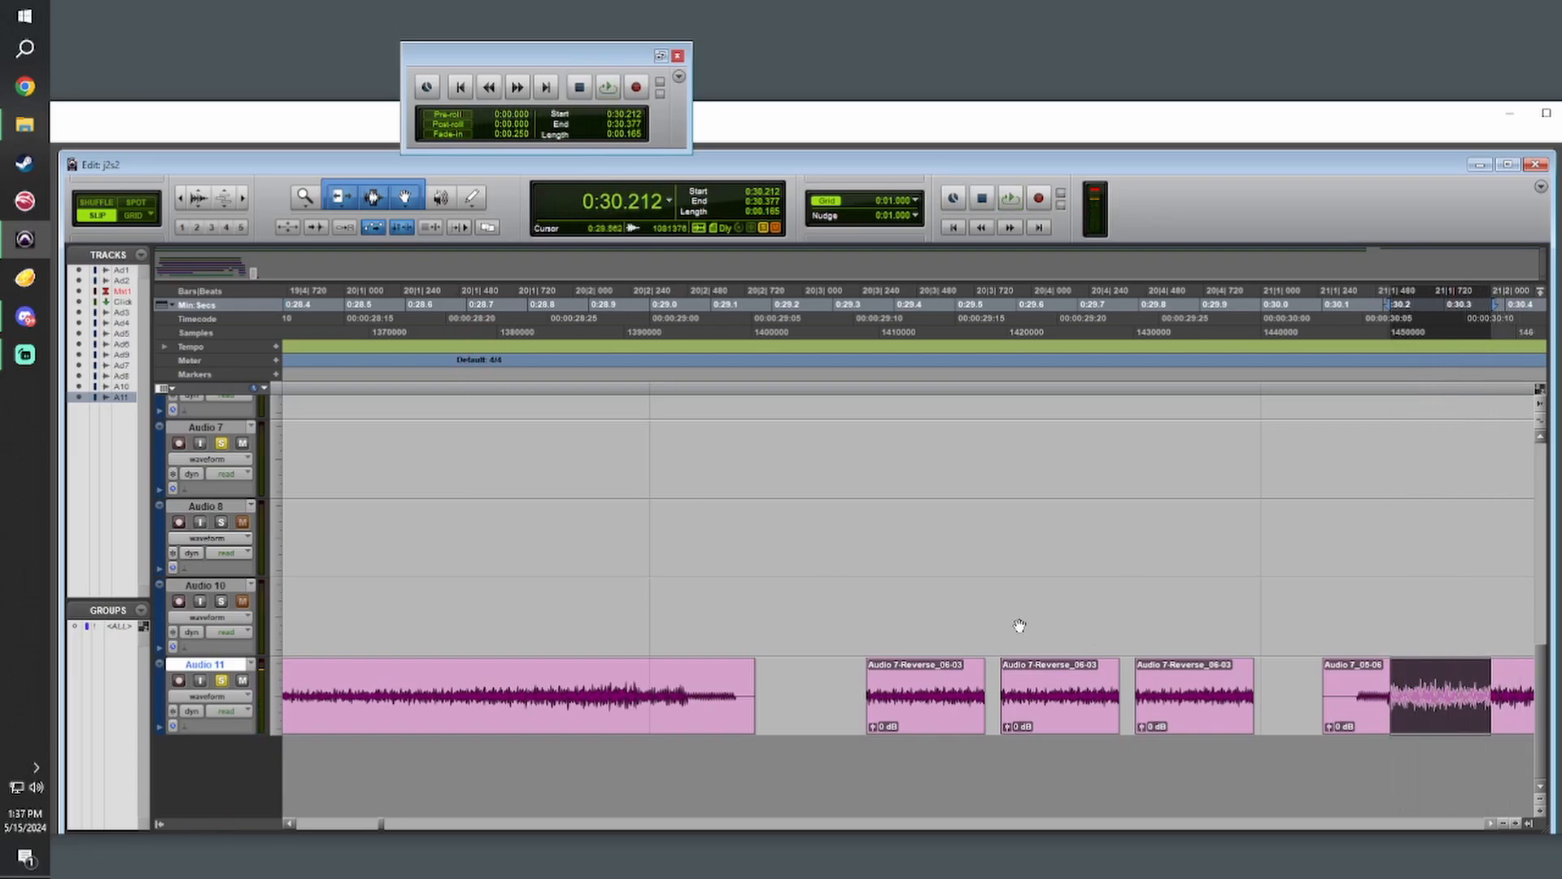
right_click(1435, 711)
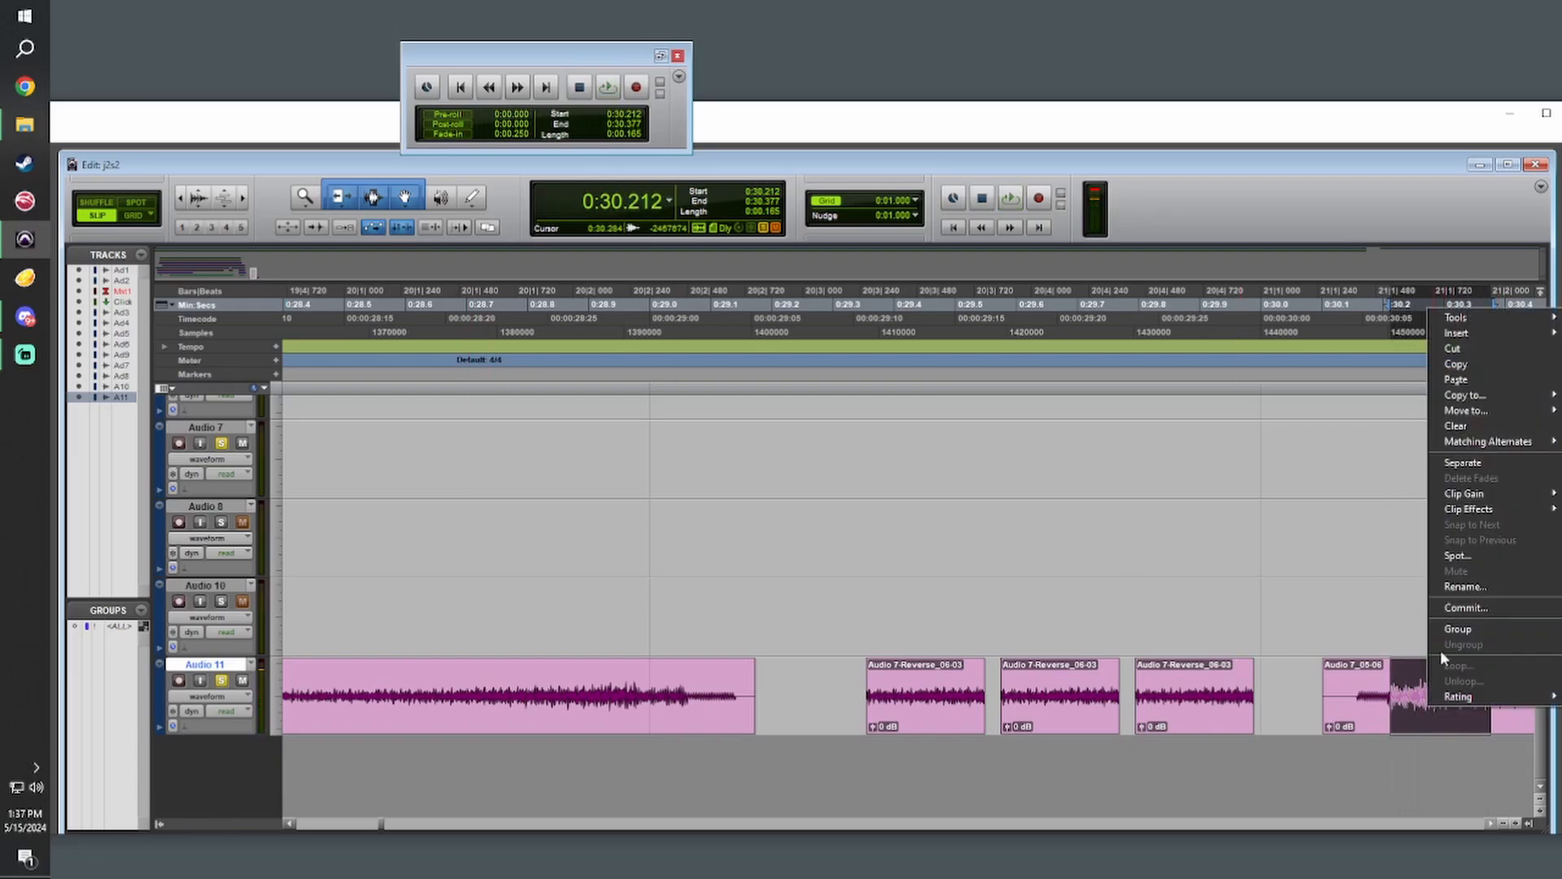
left_click(1477, 363)
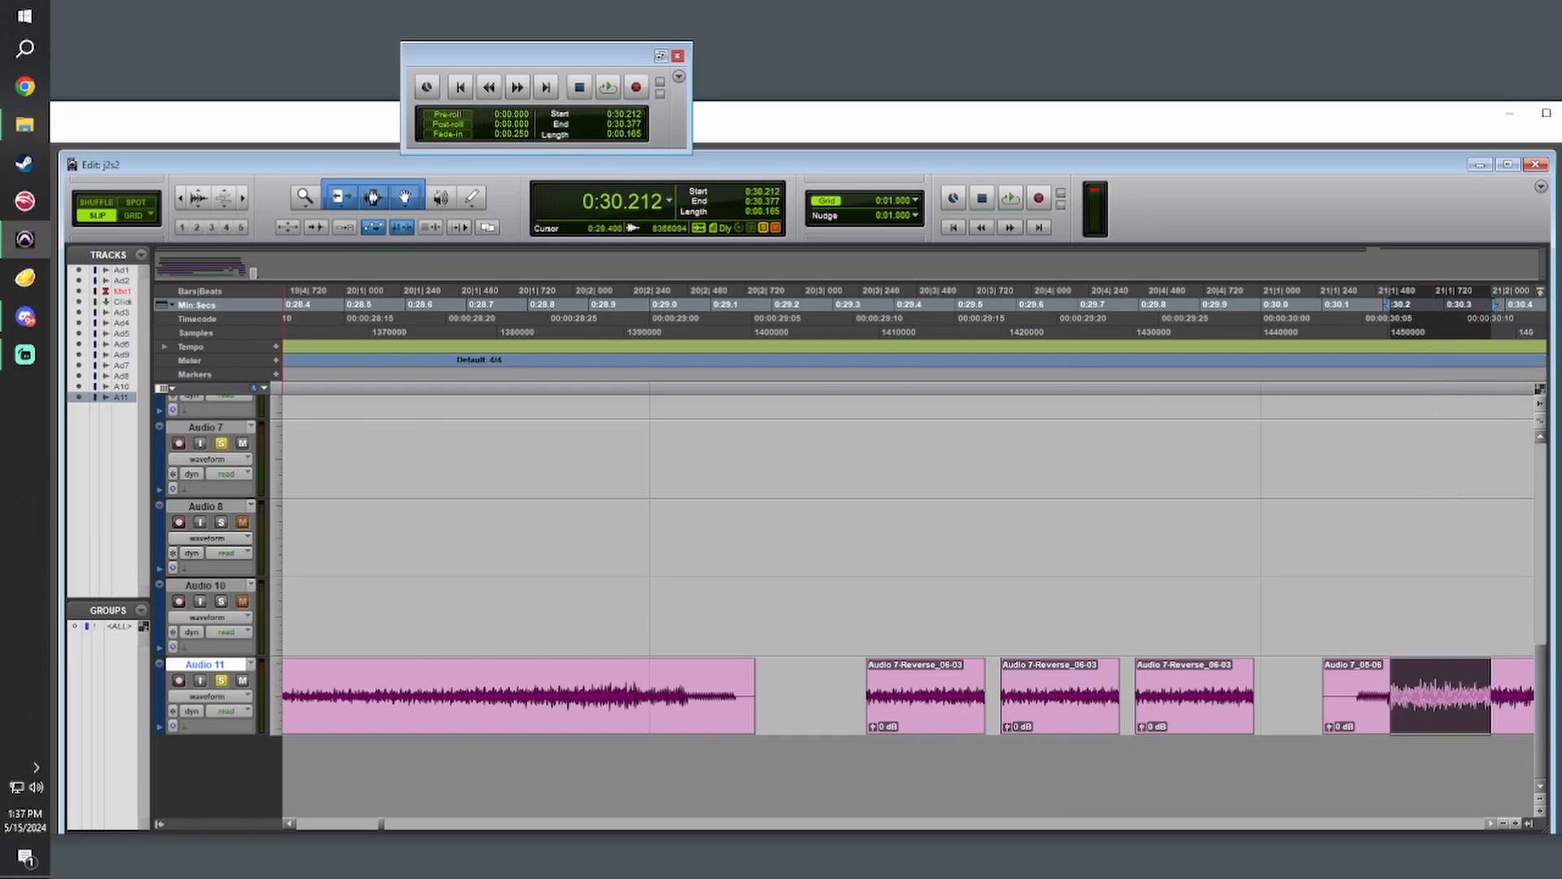
Create a new soloed audio track below Audio 11 and paste the copied section onto it at 0:30.213.
key("ctrl+shift+n")
left_click(1031, 345)
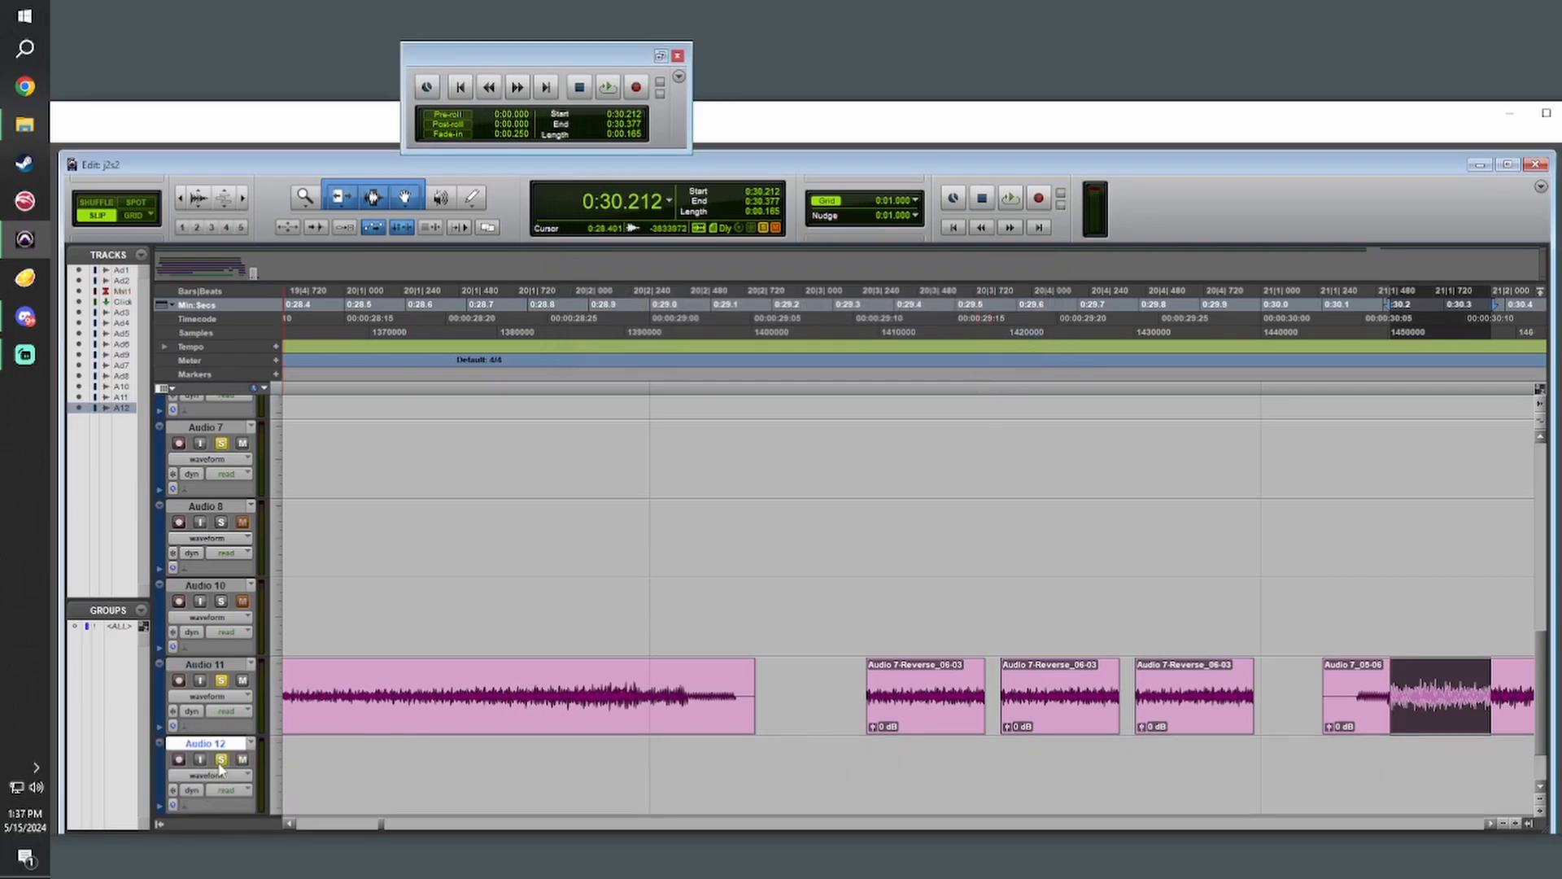
left_click(1392, 756)
right_click(1391, 756)
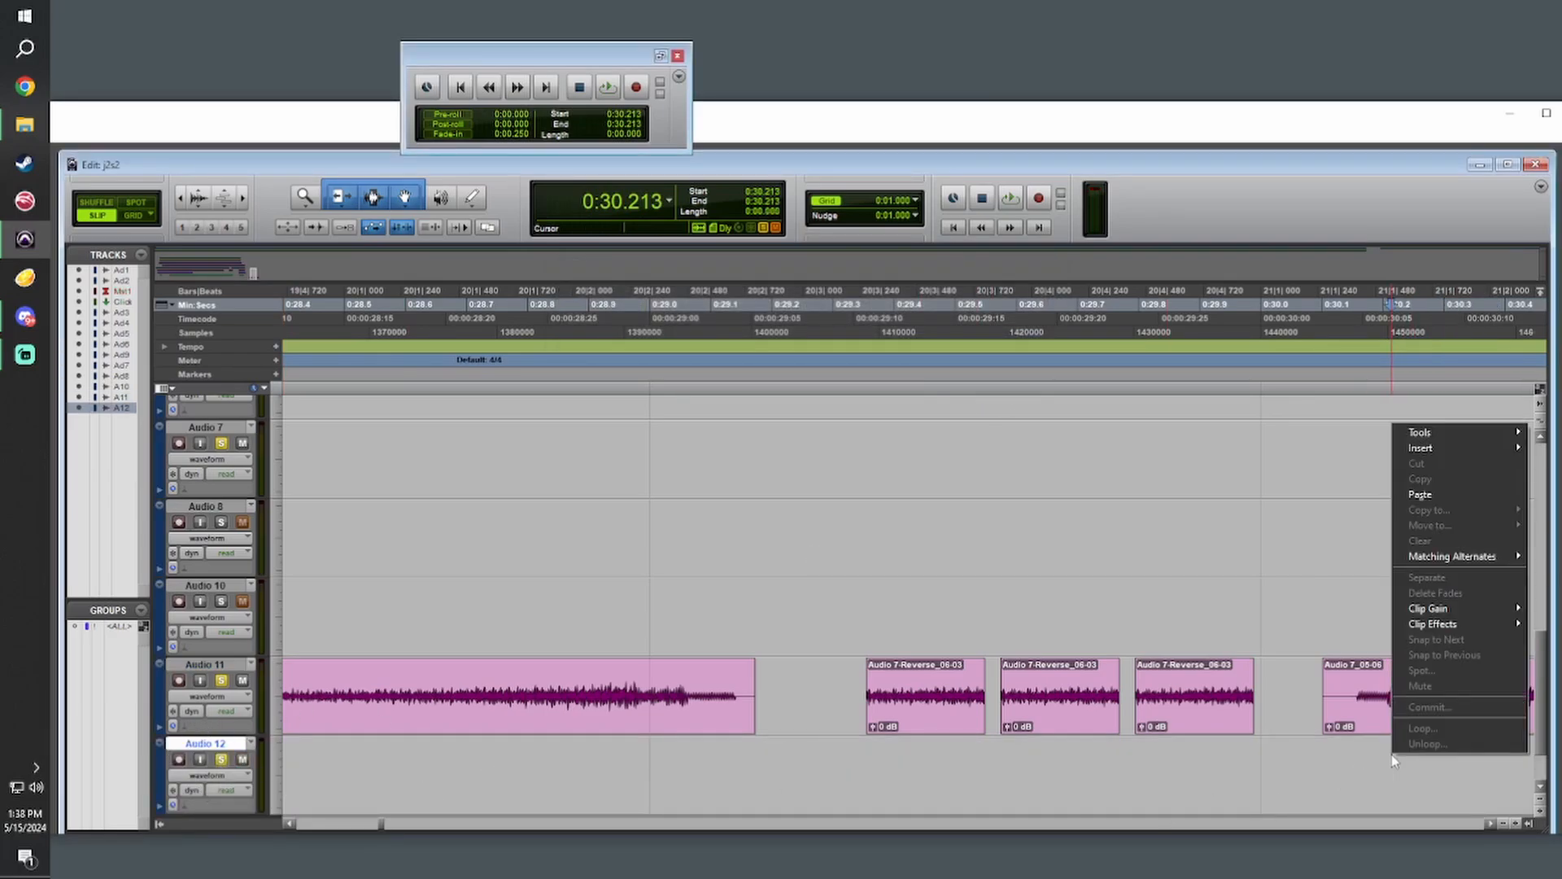
left_click(1422, 495)
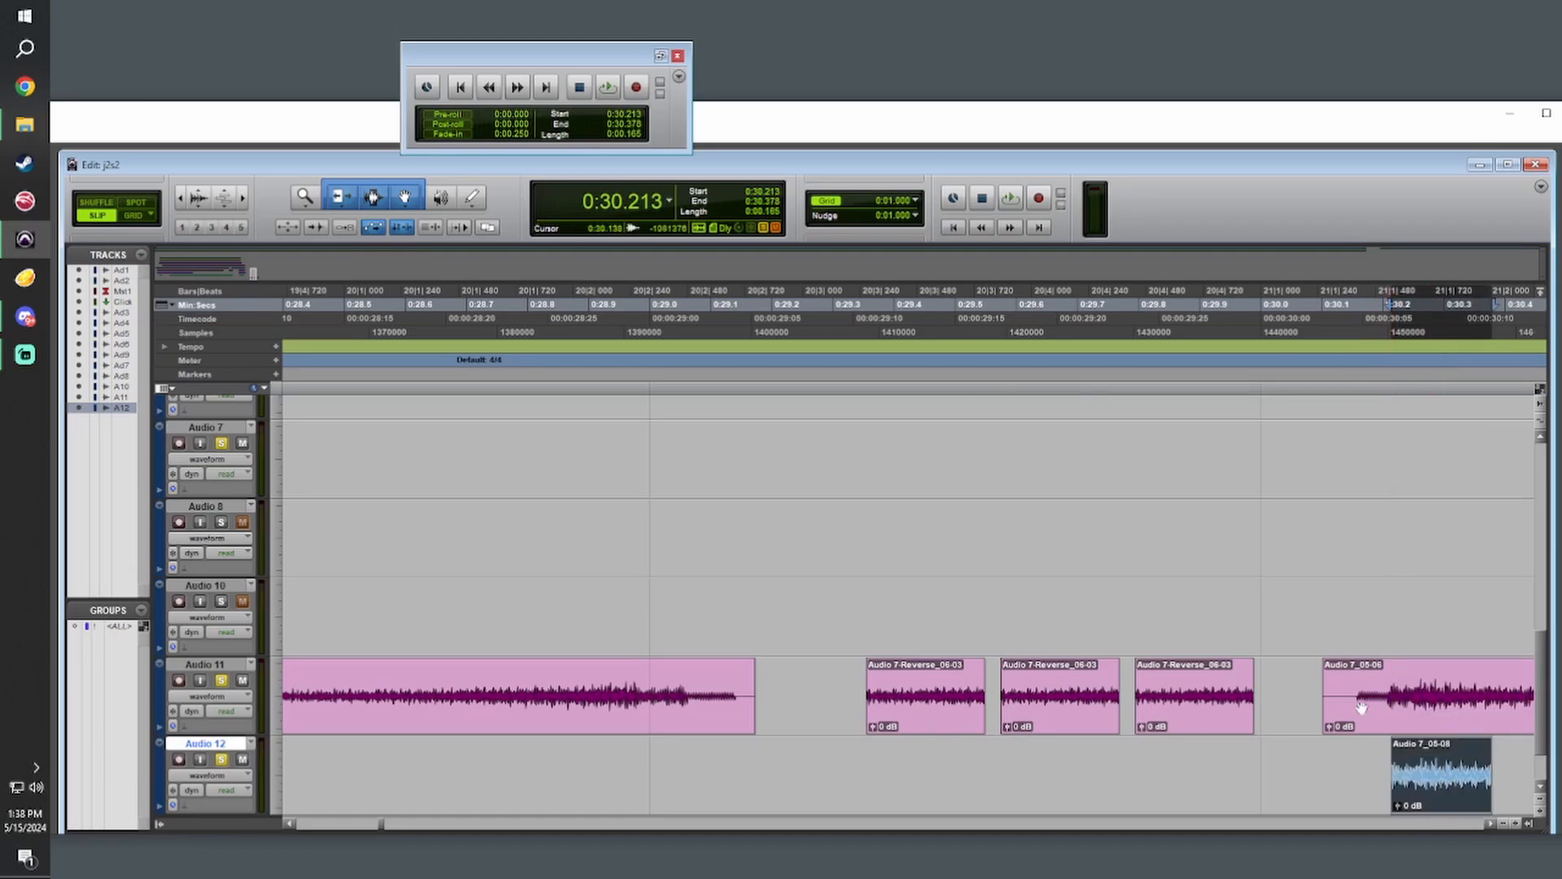
Move the unreversed Audio 7_05-06 clip on Audio 11 later so that it starts at 0:30.661.
left_click(1502, 822)
left_click(1503, 823)
left_click(1149, 726)
left_click_drag(1148, 726, 1164, 727)
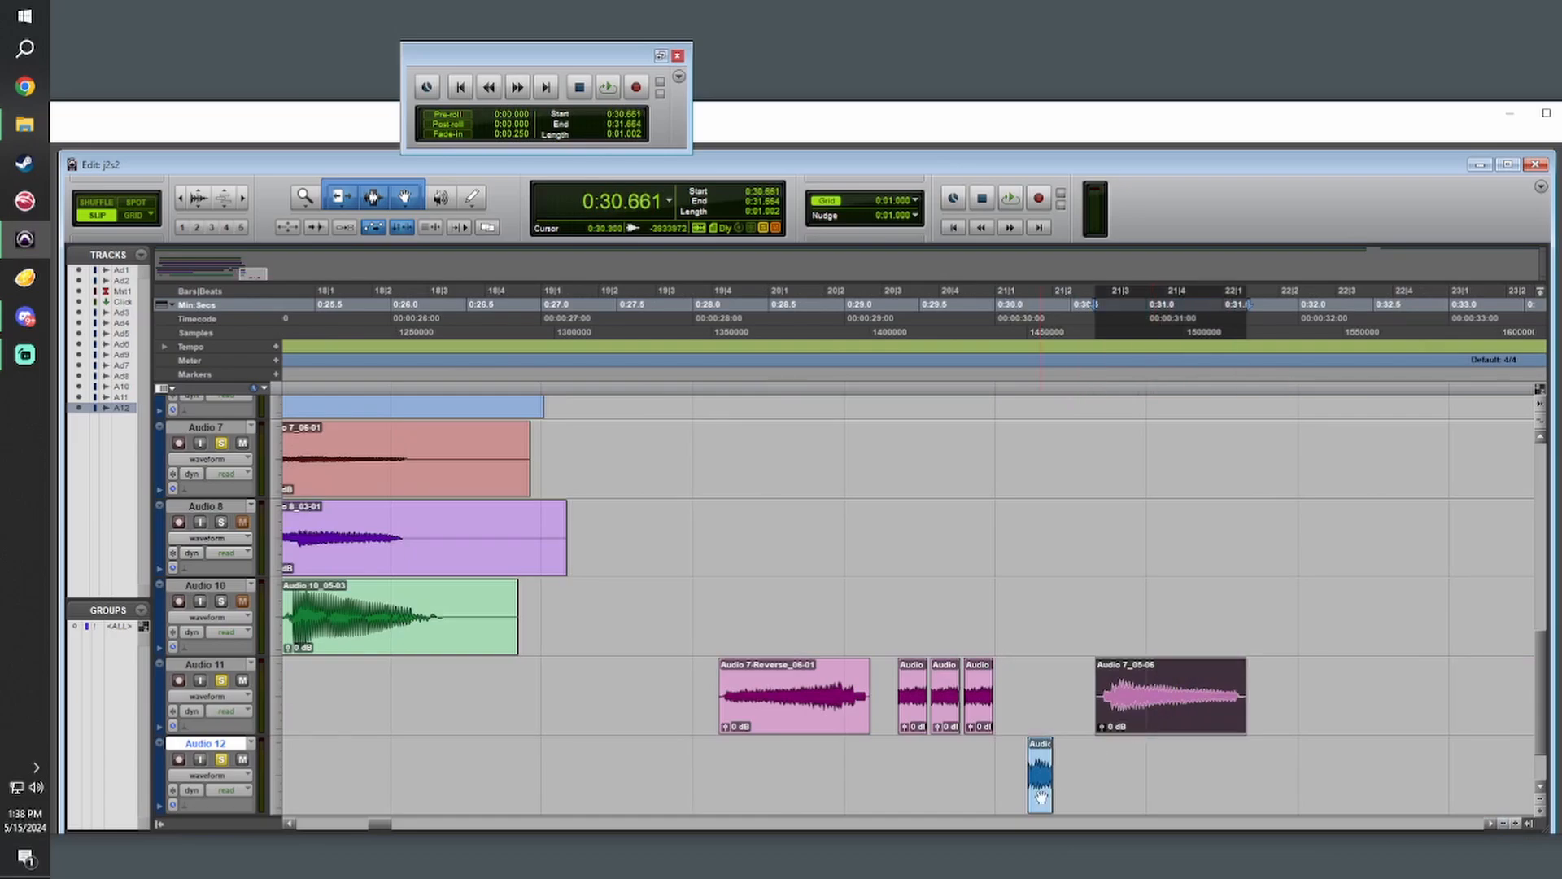
Play back the Audio 11 and Audio 12 clips from 0:30.213, and again from 0:29.330.
left_click(1028, 682)
key("space")
key("space")
key("space")
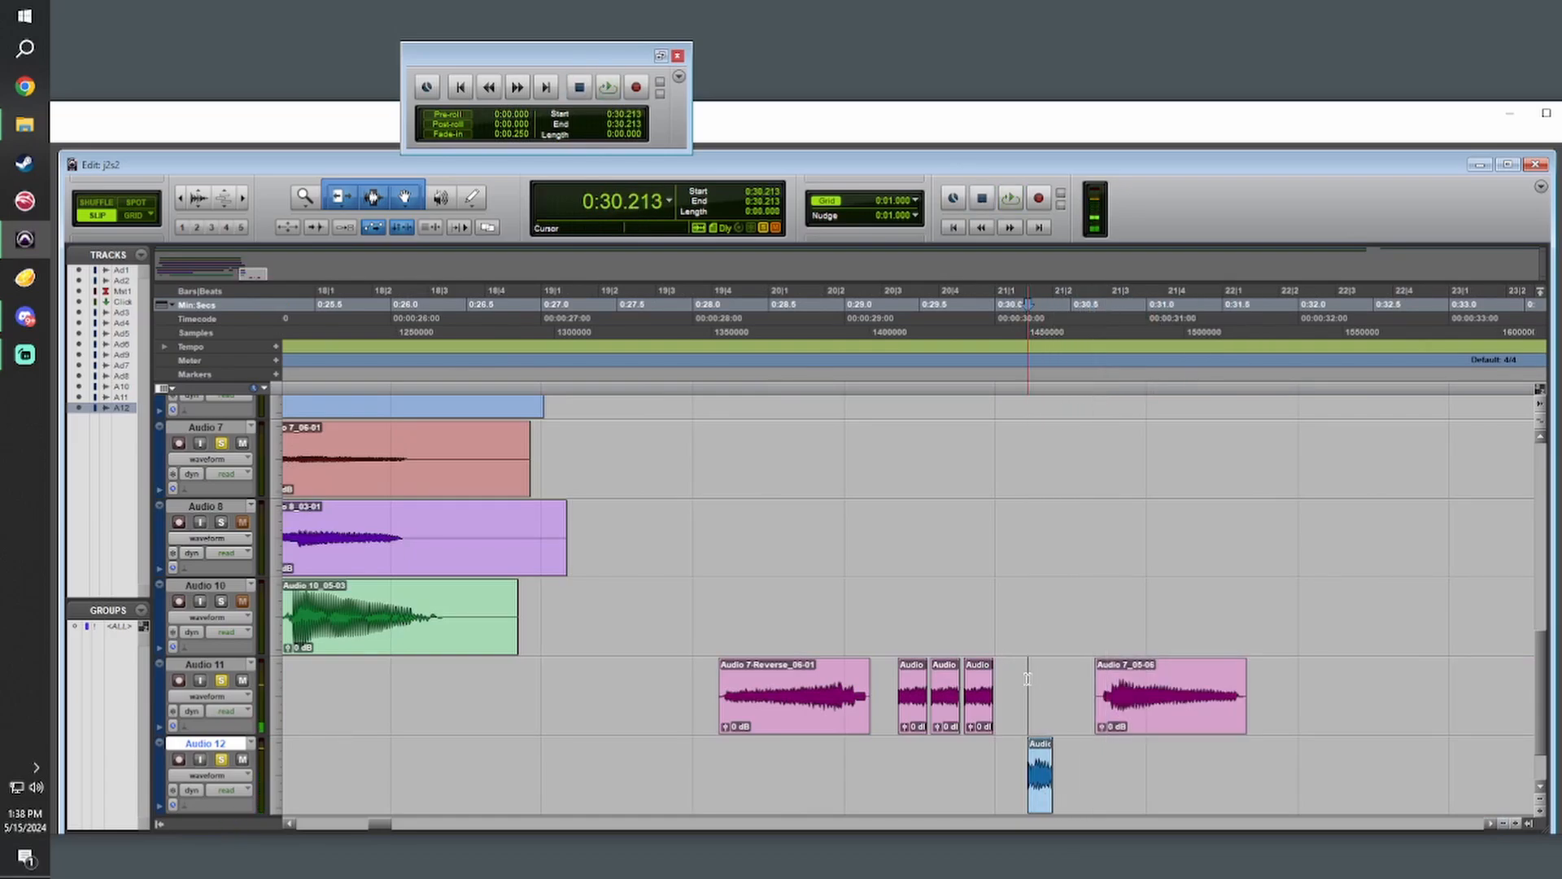
key("space")
key("space")
left_click(894, 692)
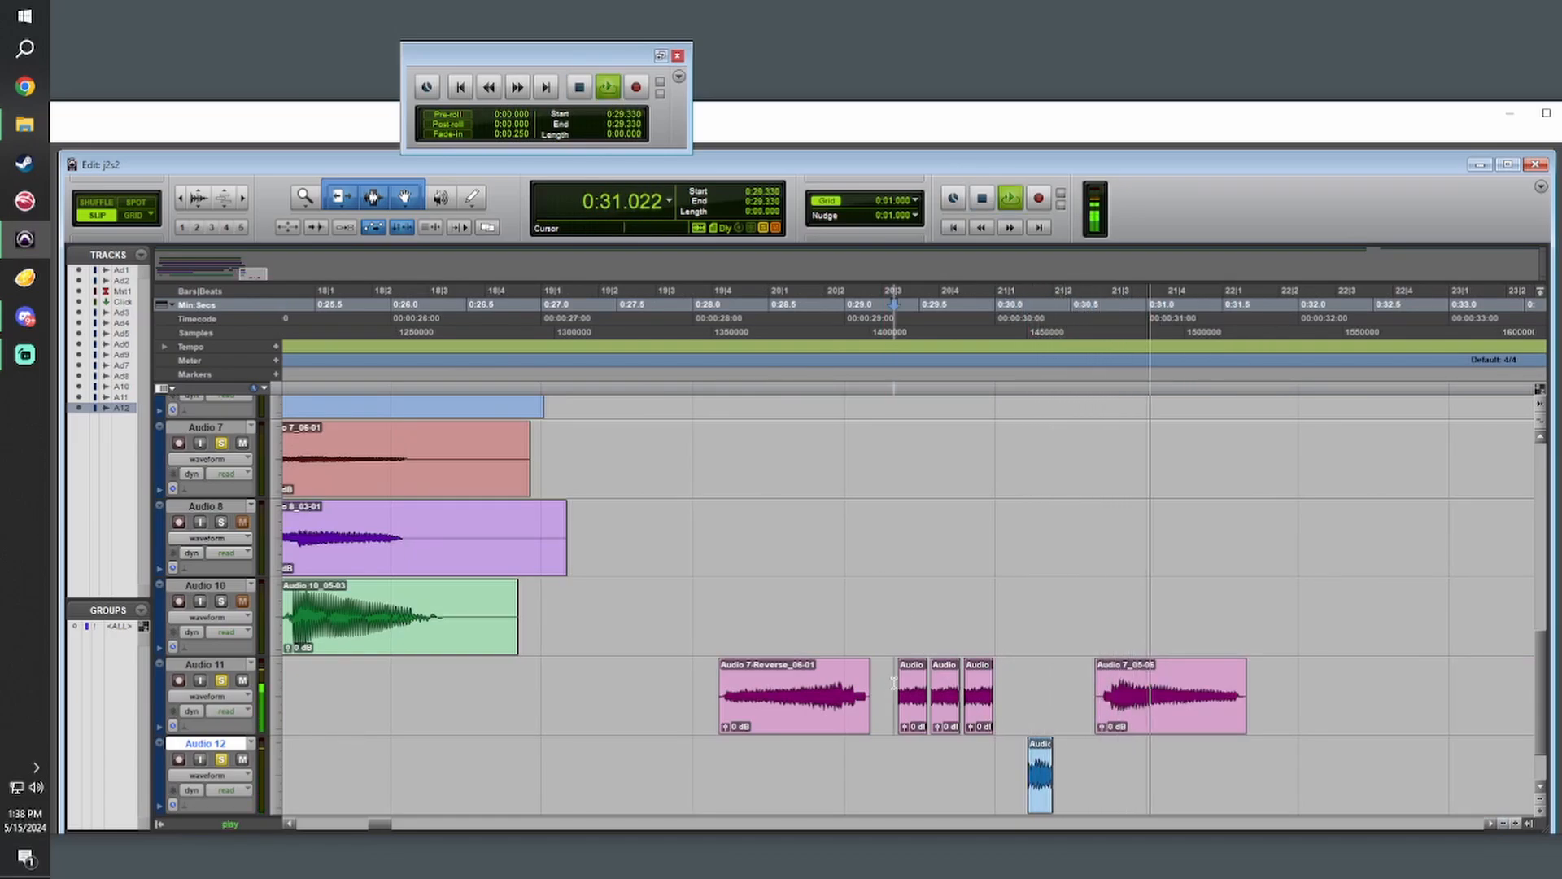
key("space")
key("space")
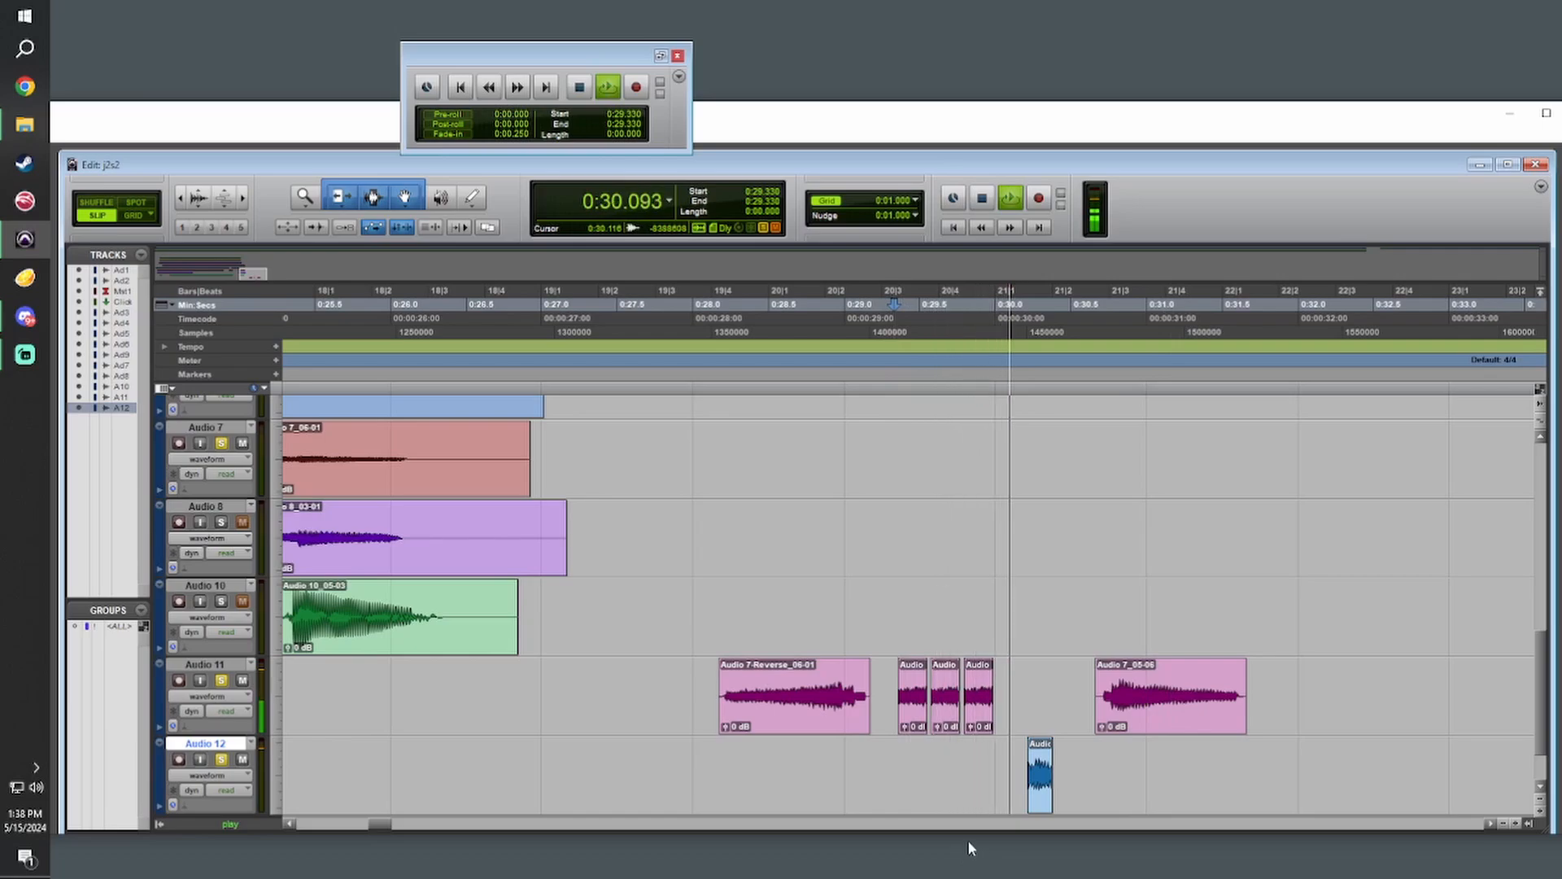
key("space")
key("space")
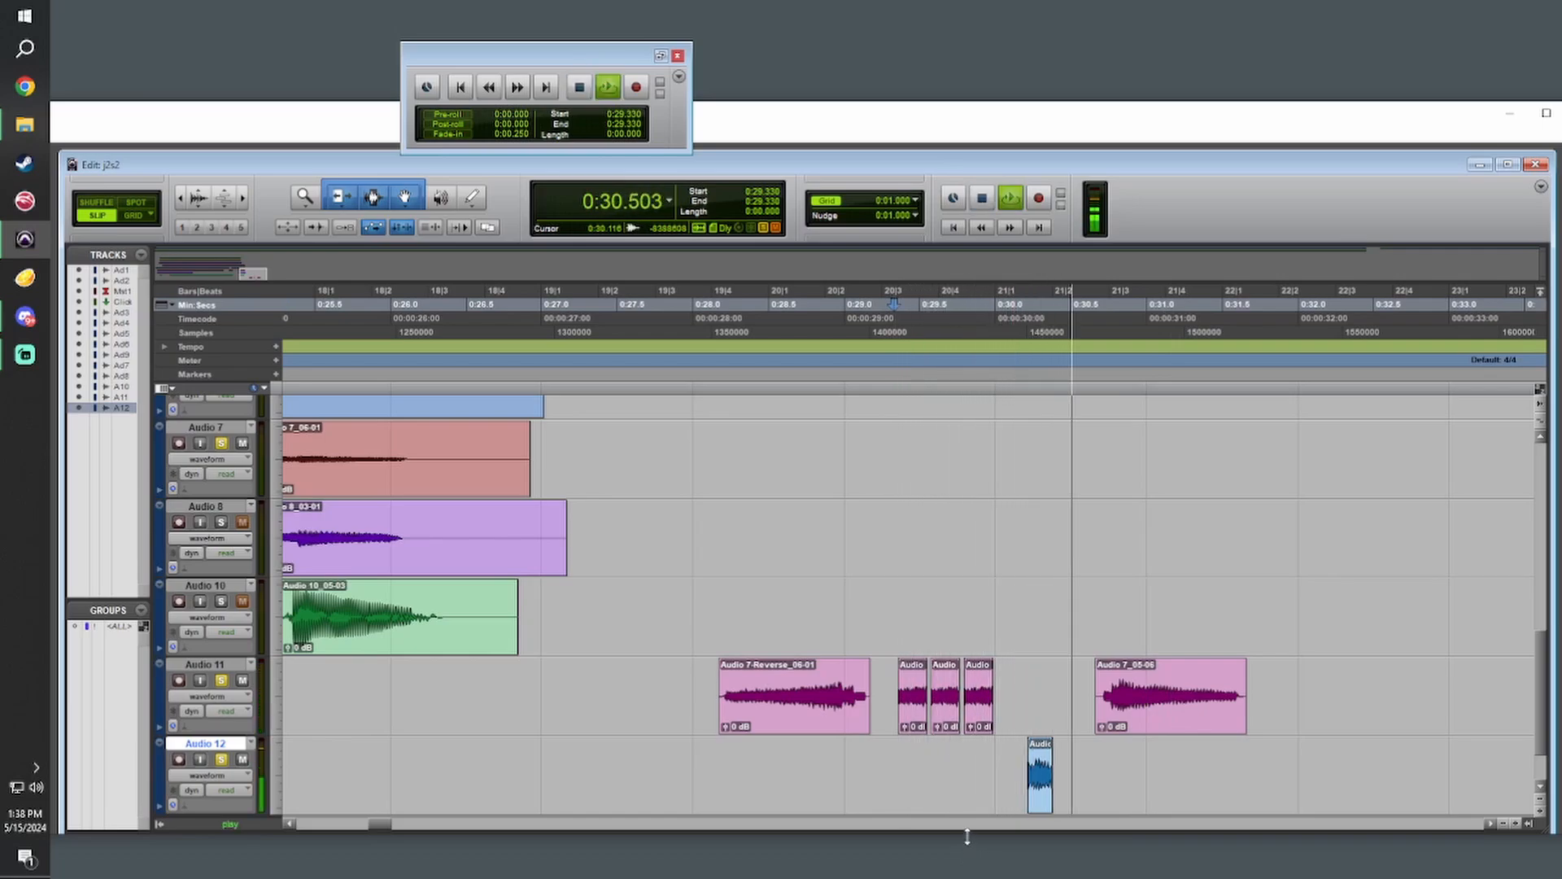
key("space")
Move the Audio 12 clip to 0:29.701 and respace the three short Audio 11 copies around it, starting the middle copy at 0:29.511.
left_click_drag(1040, 787, 964, 784)
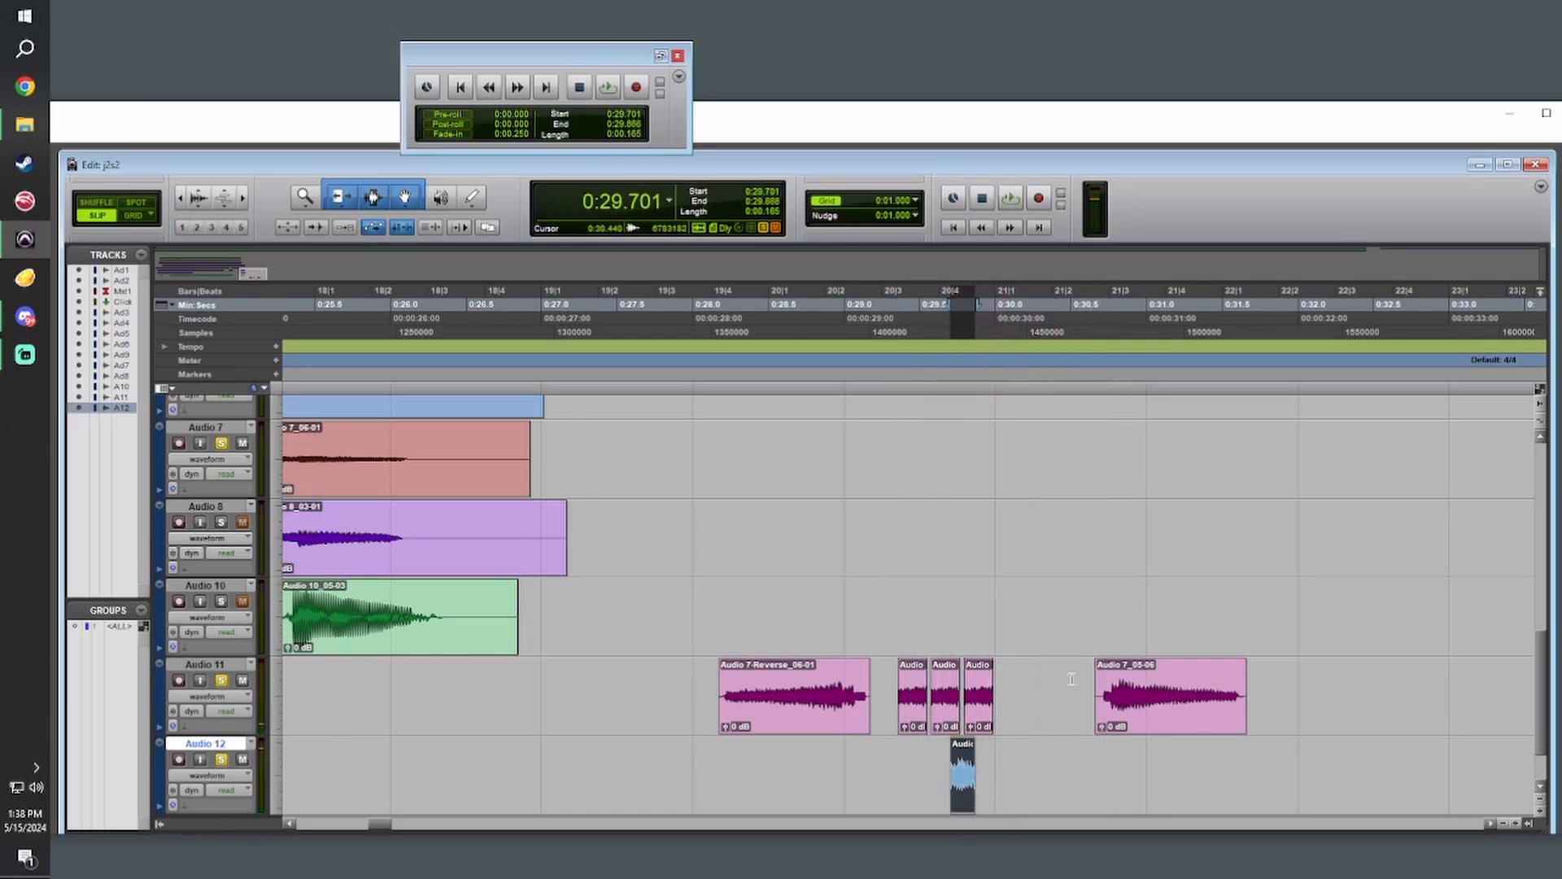
left_click(1516, 822)
left_click(1514, 821)
left_click_drag(1013, 713, 1045, 713)
left_click_drag(780, 718, 745, 718)
left_click_drag(902, 714, 865, 717)
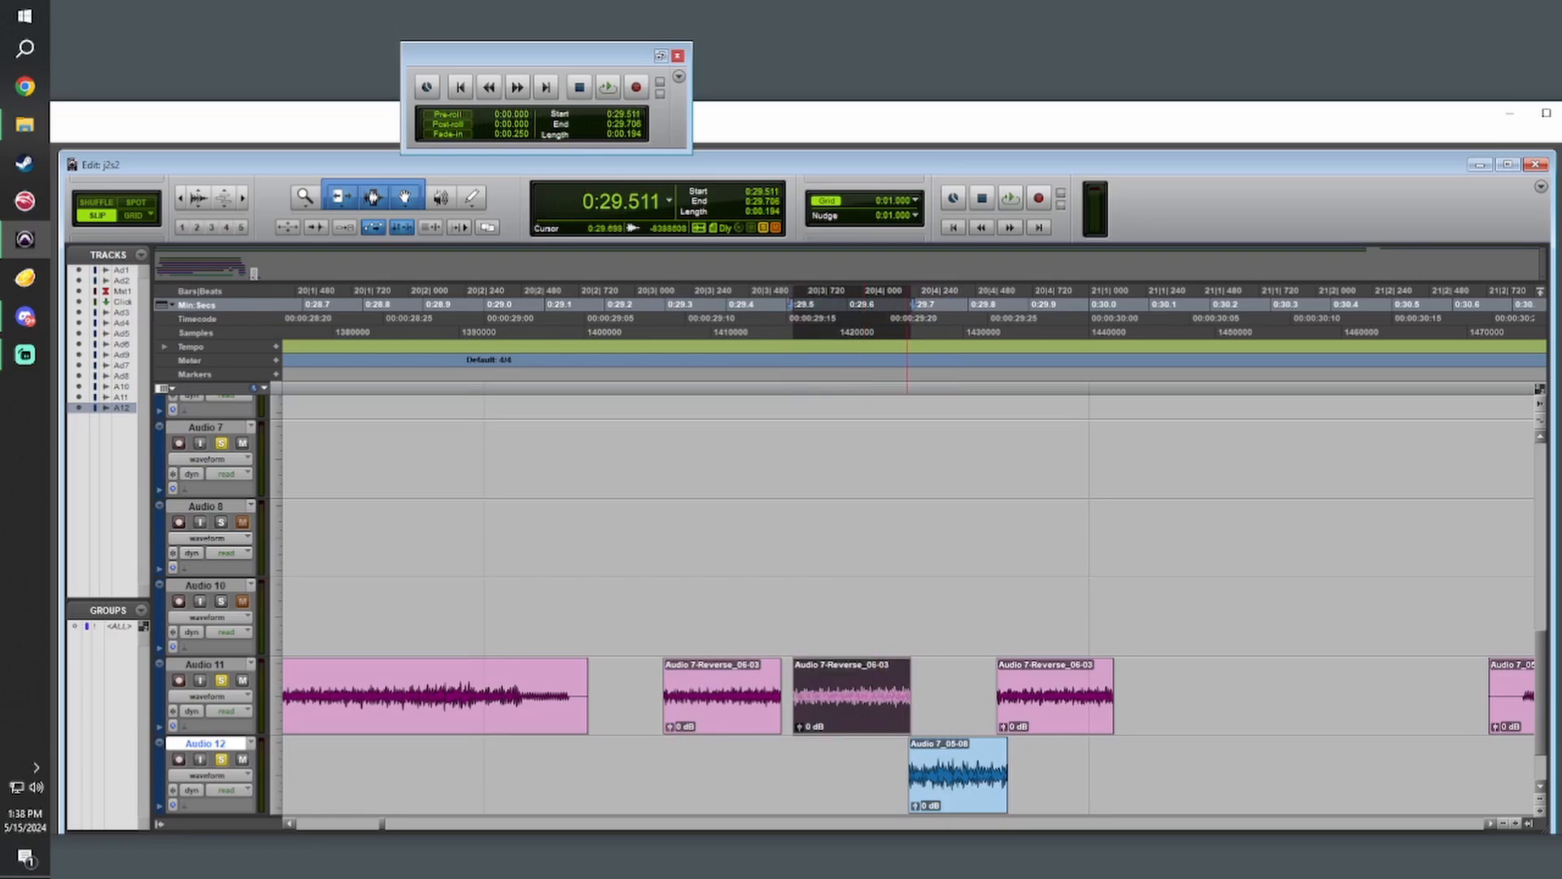
Move the first short copy from Audio 11 down to Audio 12 at 0:29.296, and play back the arrangement from 0:29.259.
left_click_drag(717, 714, 721, 752)
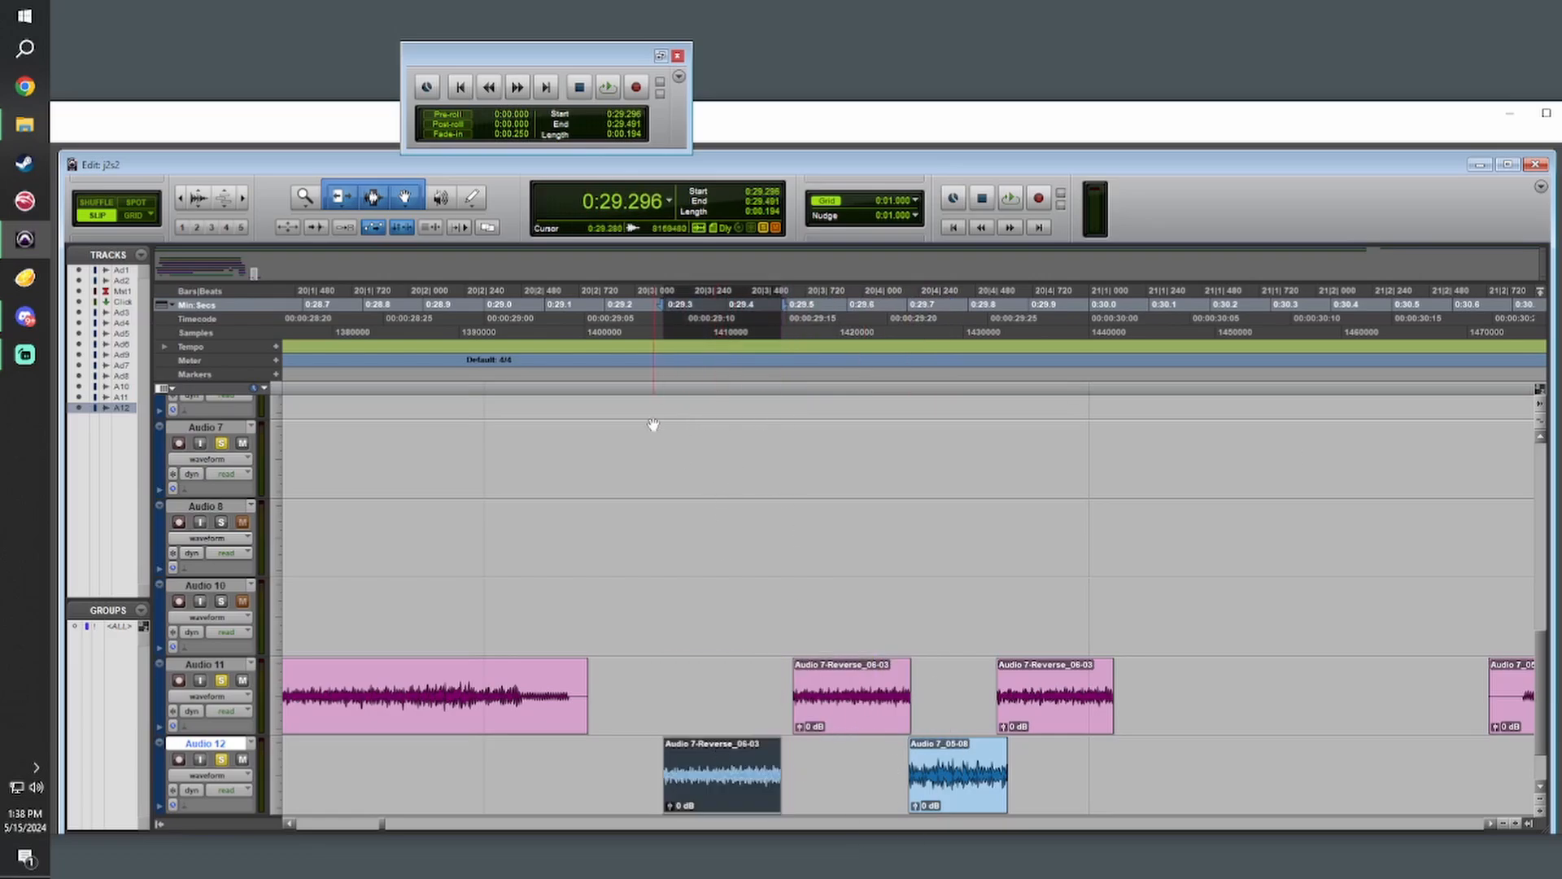
left_click(640, 391)
key("space")
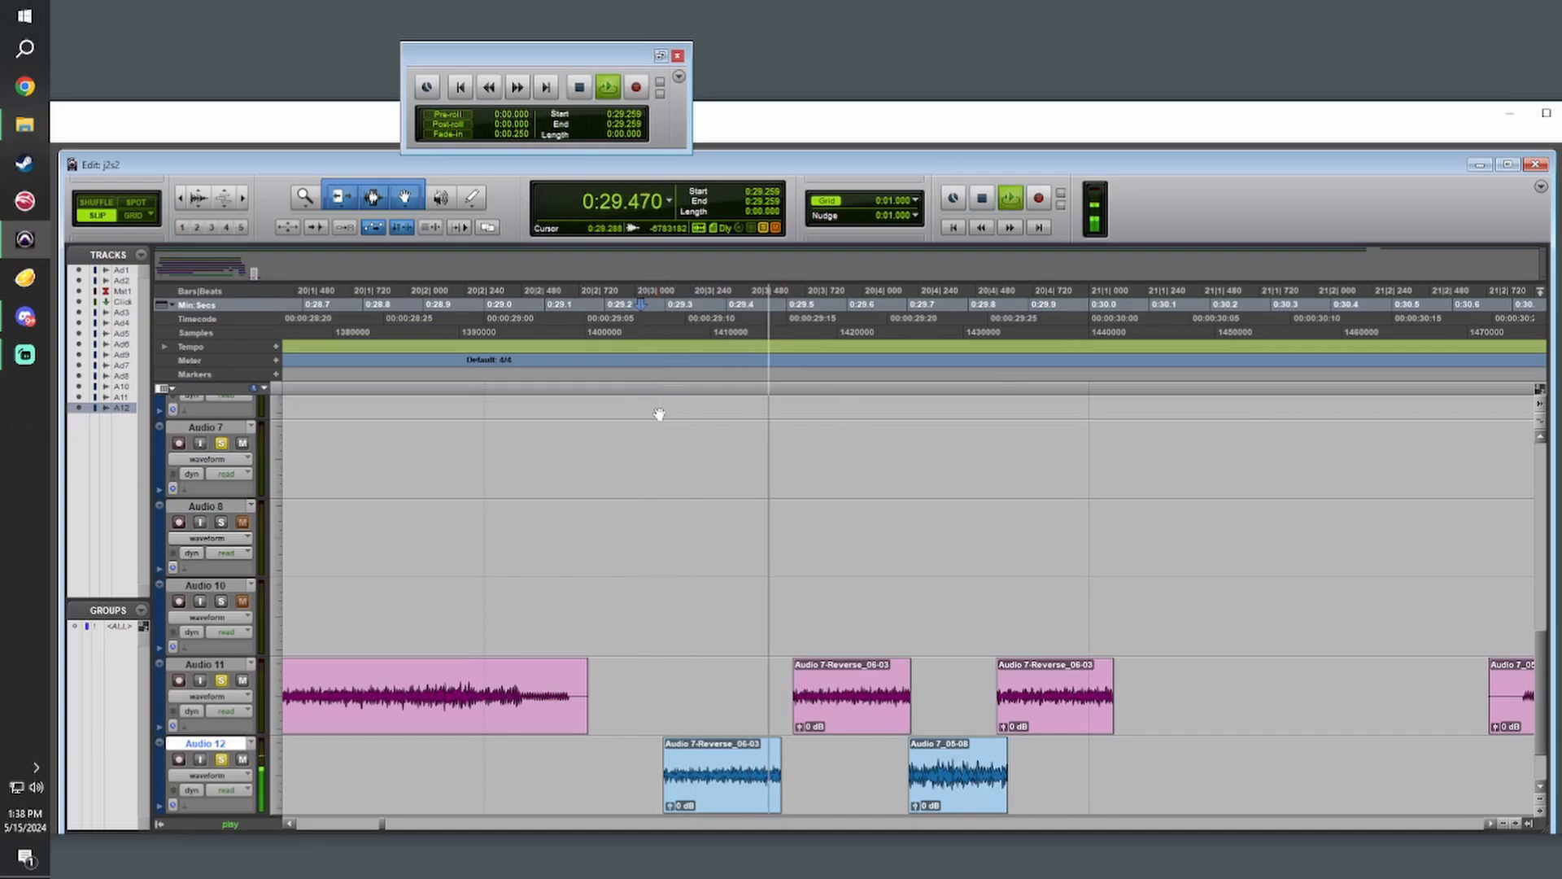
key("space")
key("space")
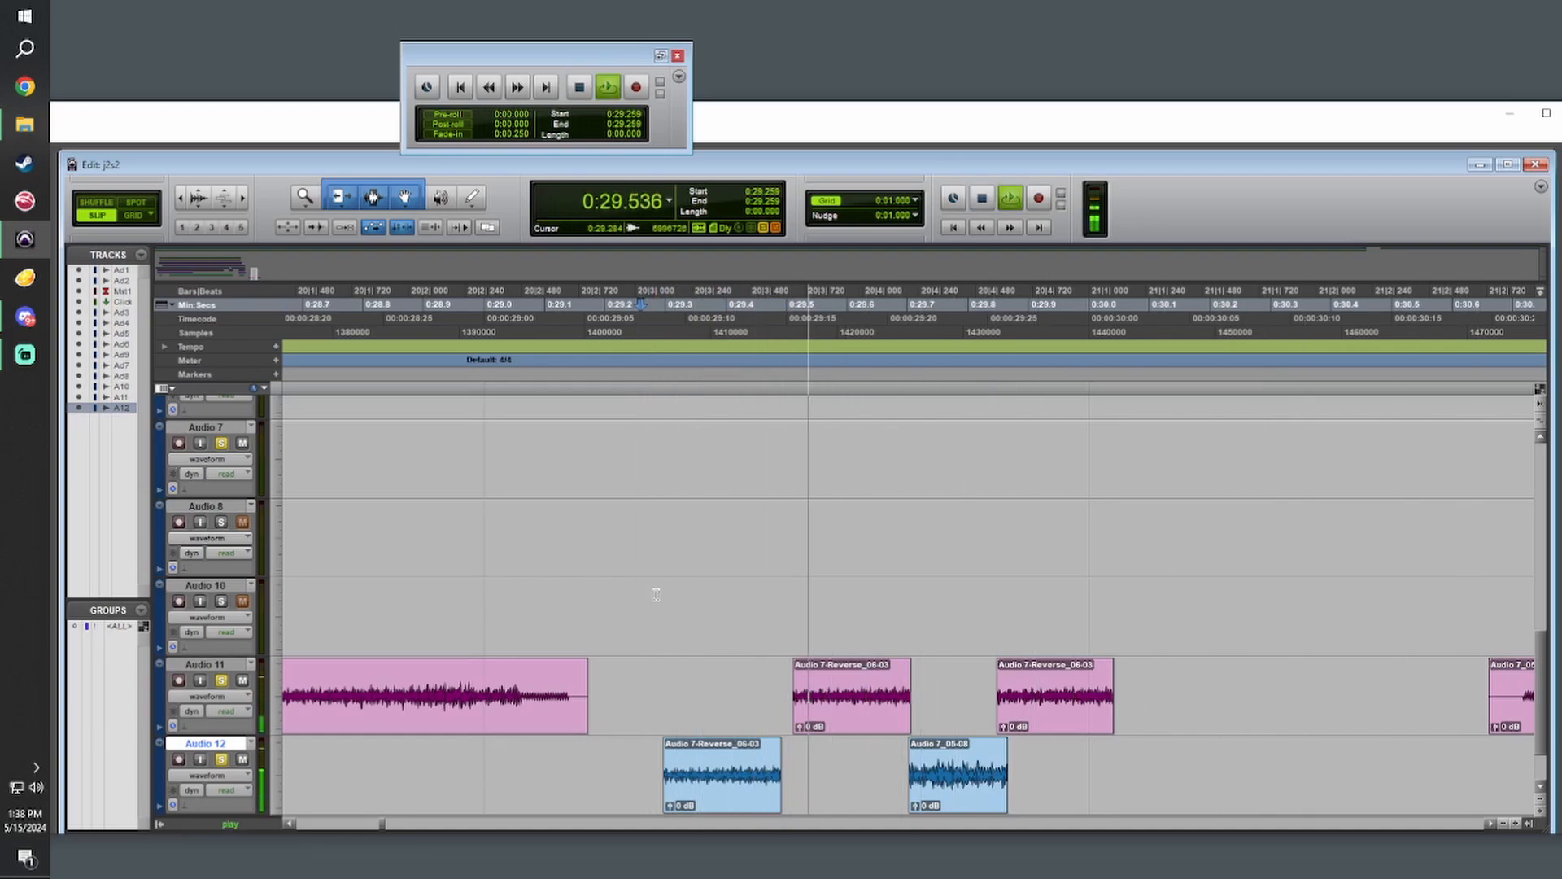
key("space")
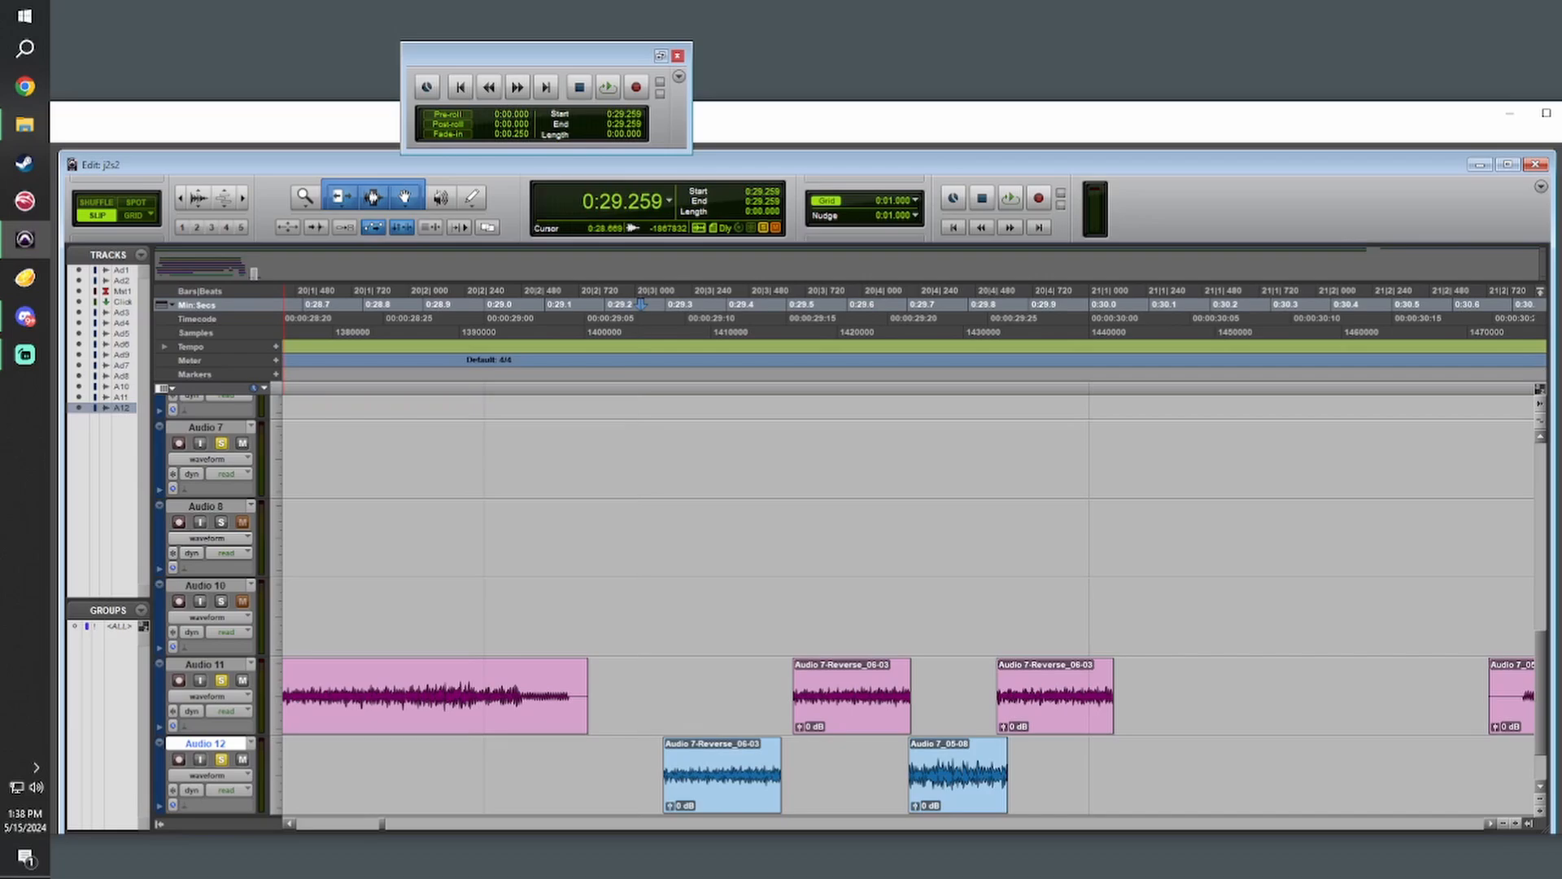
Pan Audio 11 to 57 left and Audio 12 to 49 right in the mixer, and play back the clips from 0:29.259.
key("ctrl+equal")
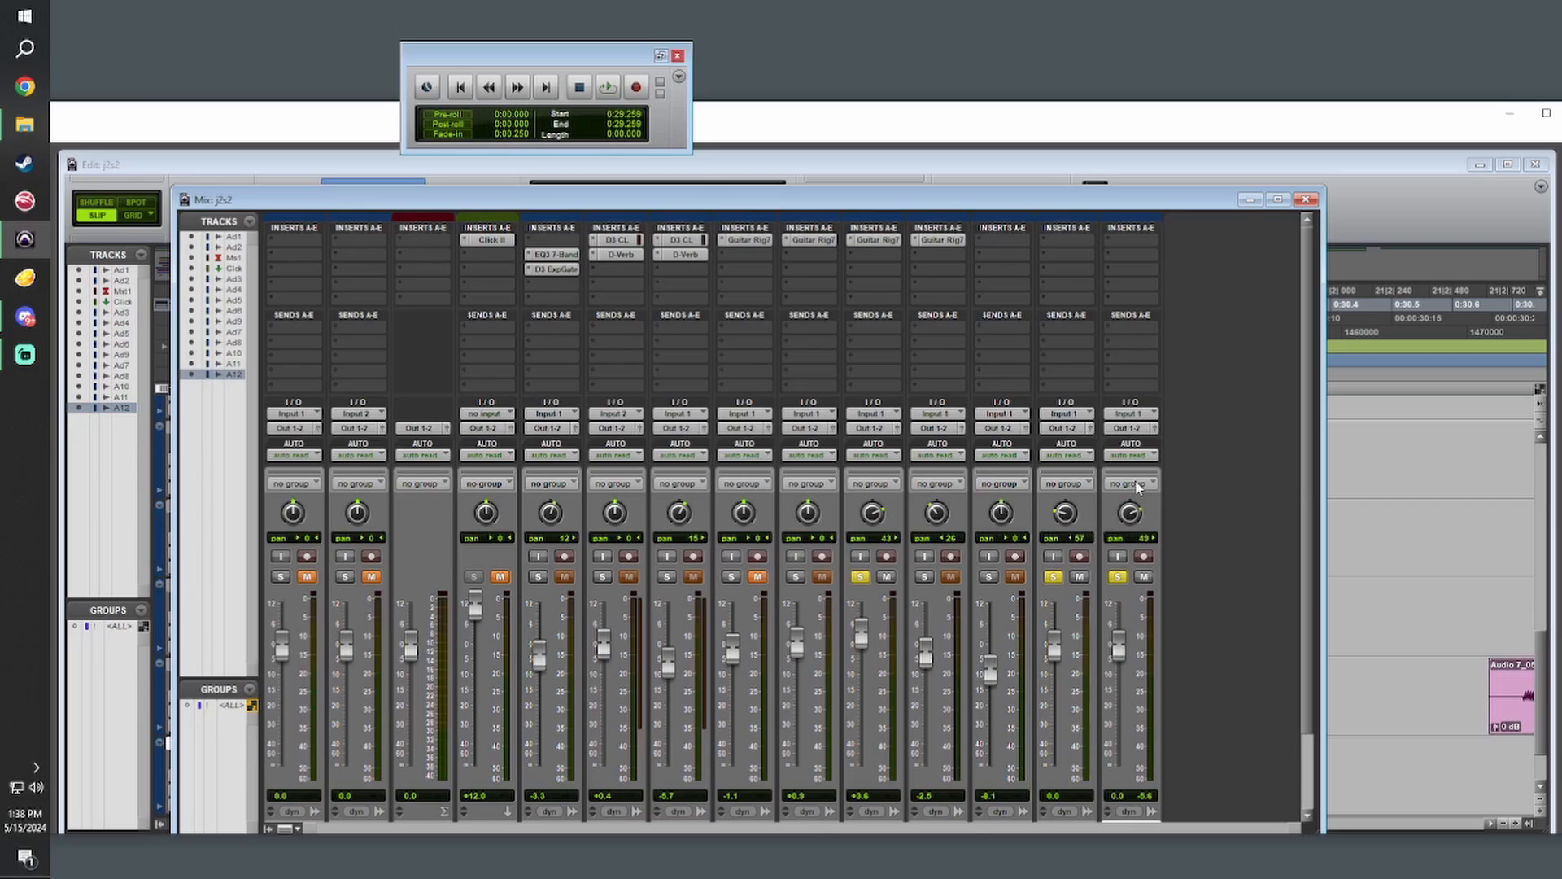
key("ctrl+equal")
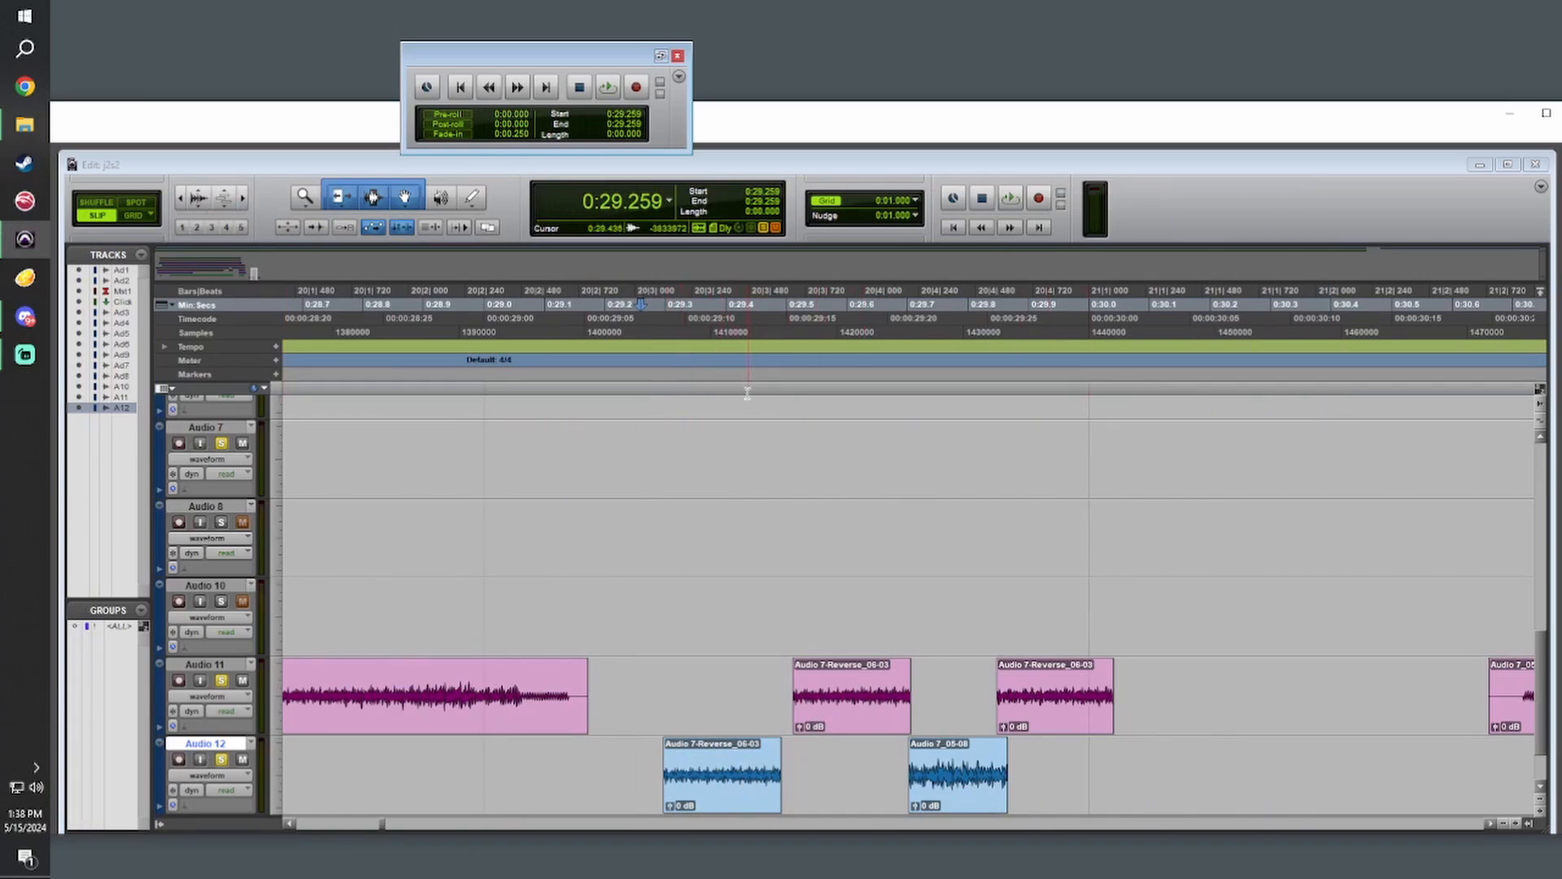
key("space")
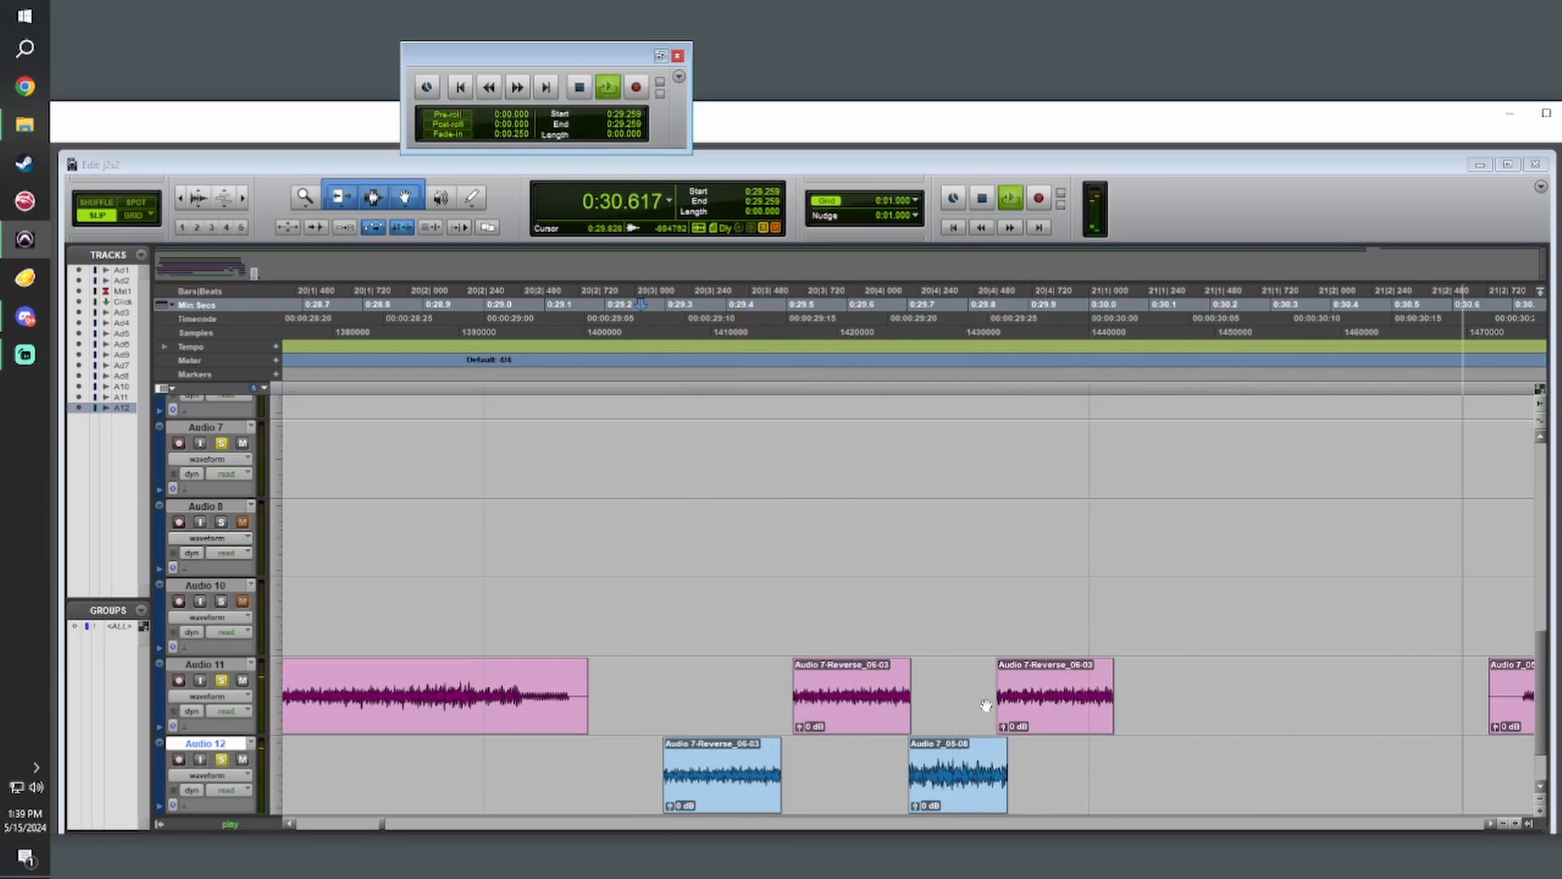
key("space")
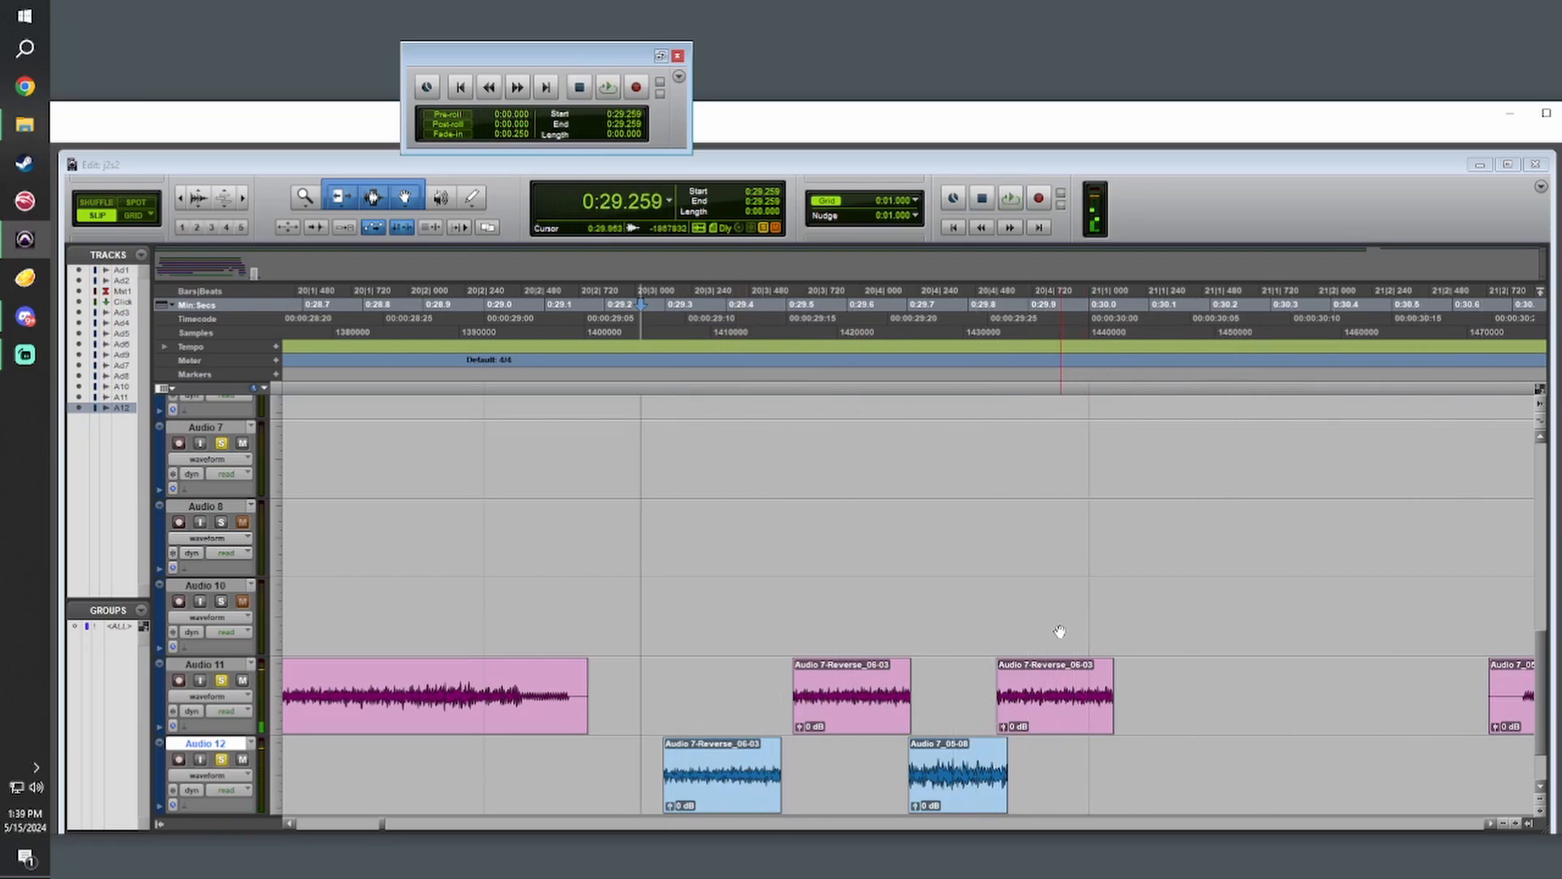
Shift the two short Audio 11 copies to start at 0:29.497 and 0:29.867, and play back the last one from 0:29.855.
left_click(848, 714)
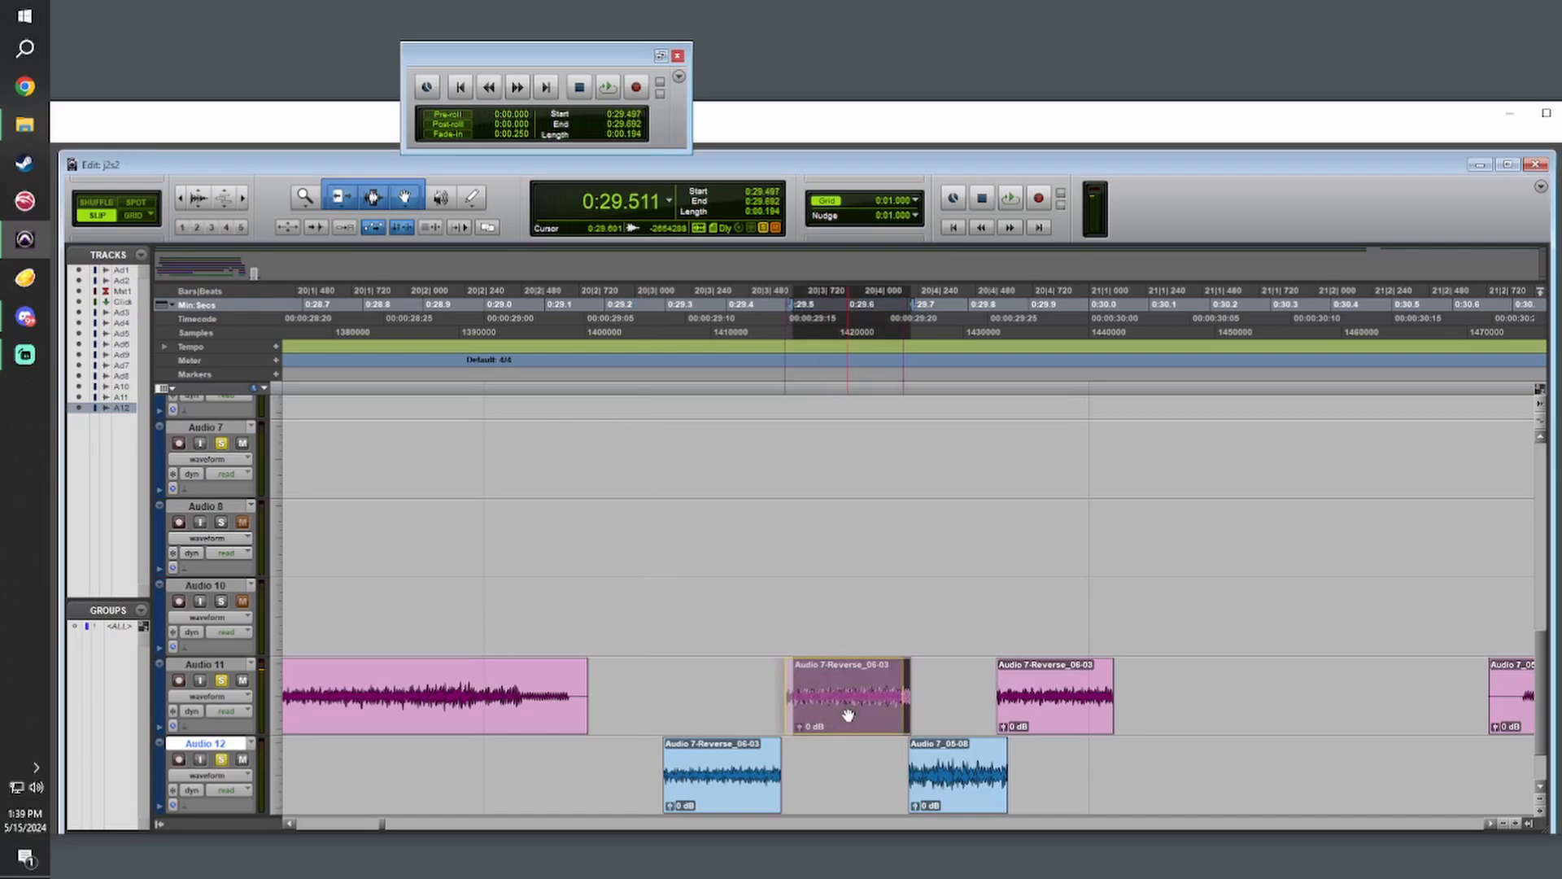
left_click_drag(849, 716, 848, 716)
left_click_drag(1051, 706, 1045, 715)
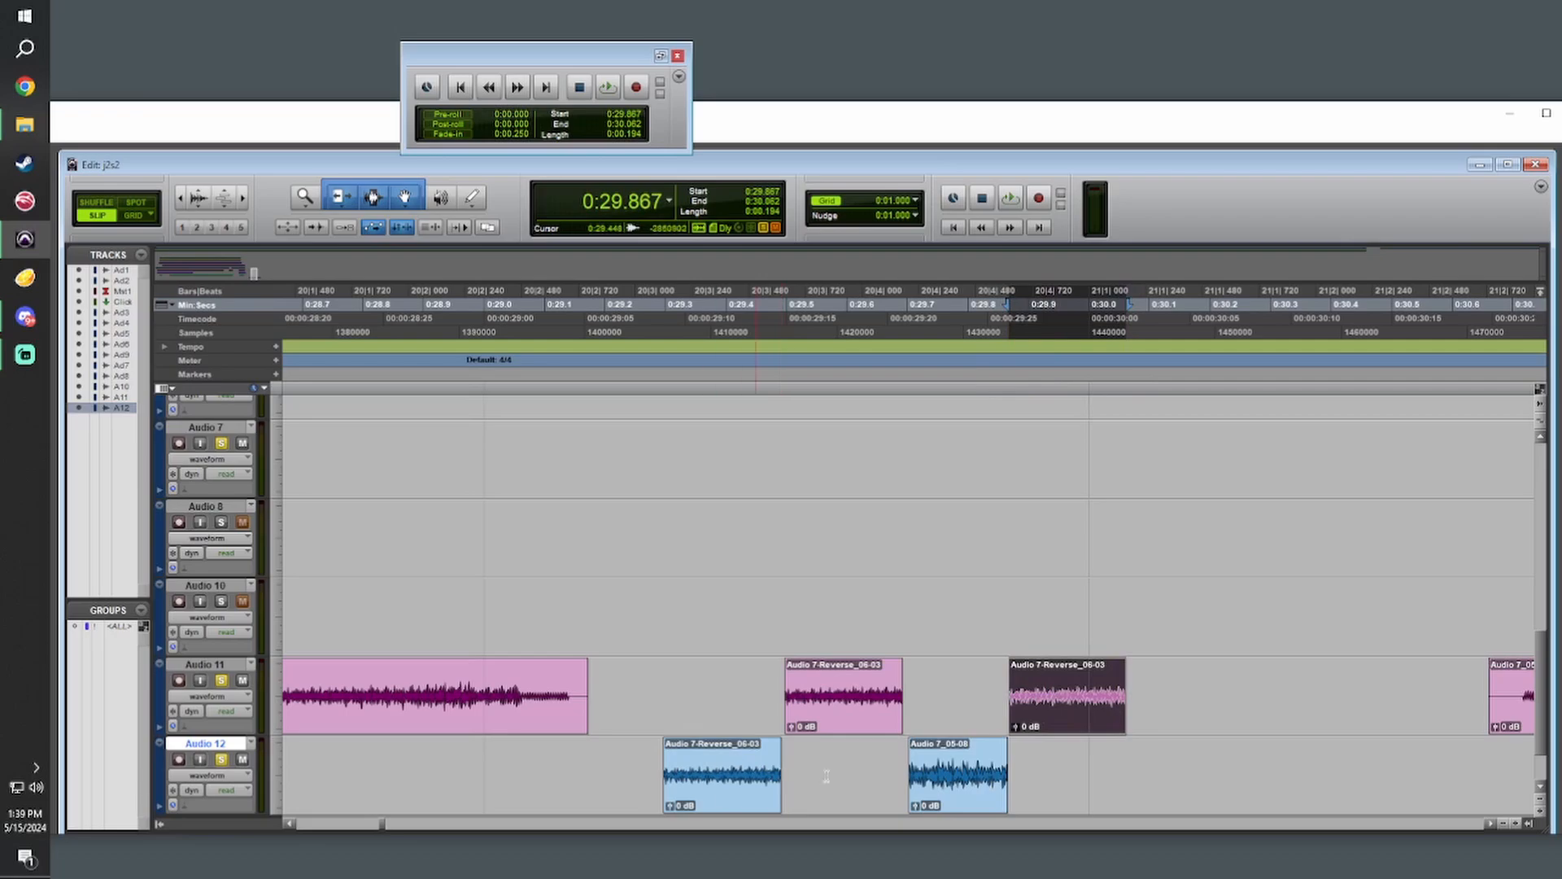
left_click(1514, 824)
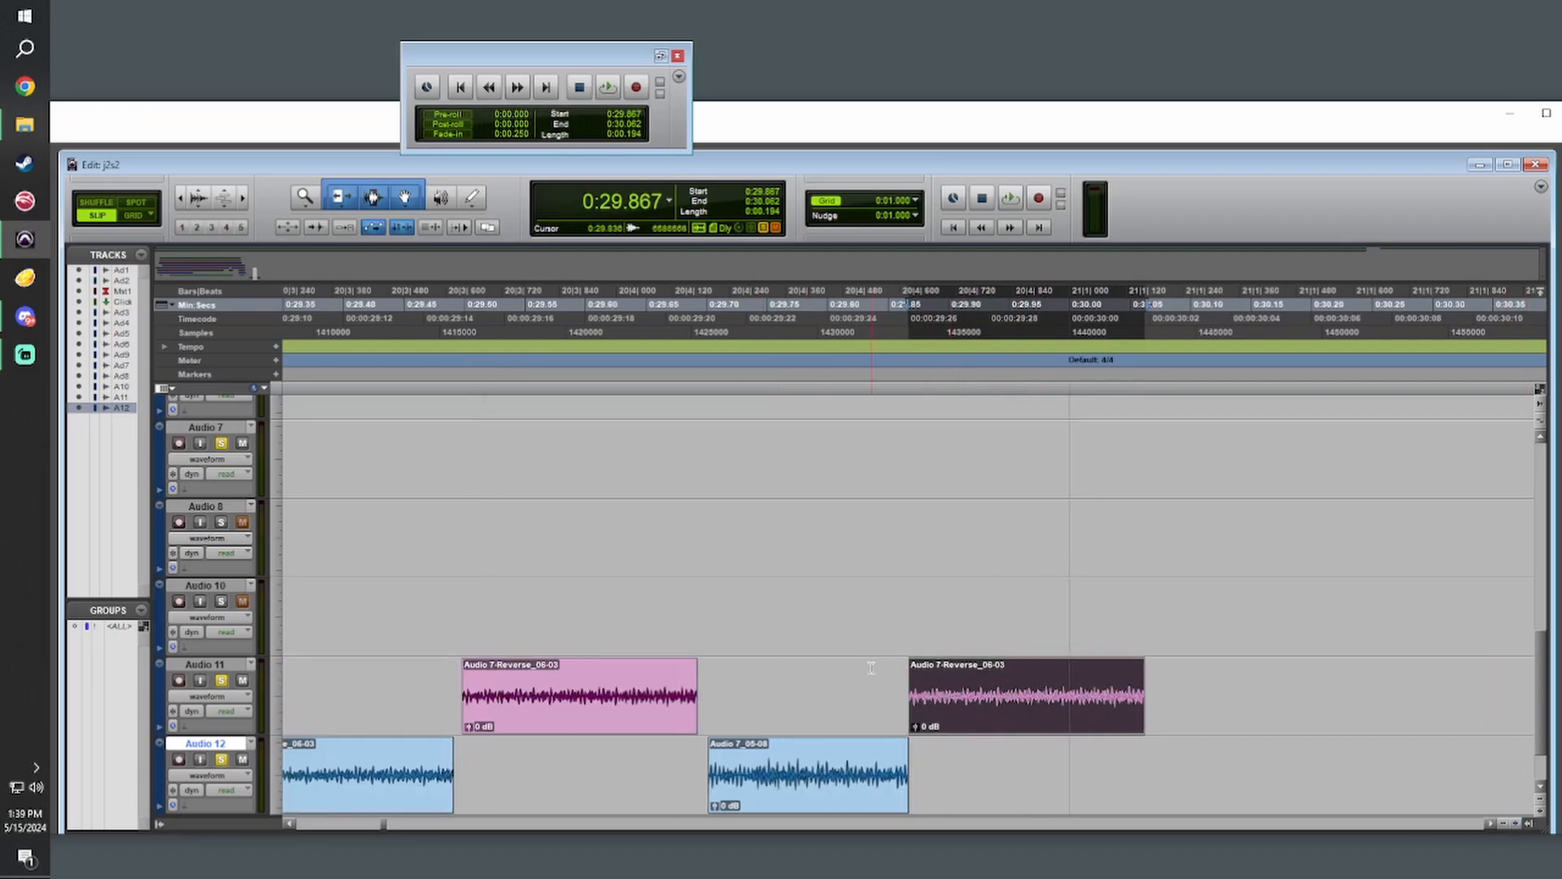
left_click(894, 678)
key("space")
Play back the last Audio 11 clip, and cut three gaps out of it so that four short pieces remain.
key("space")
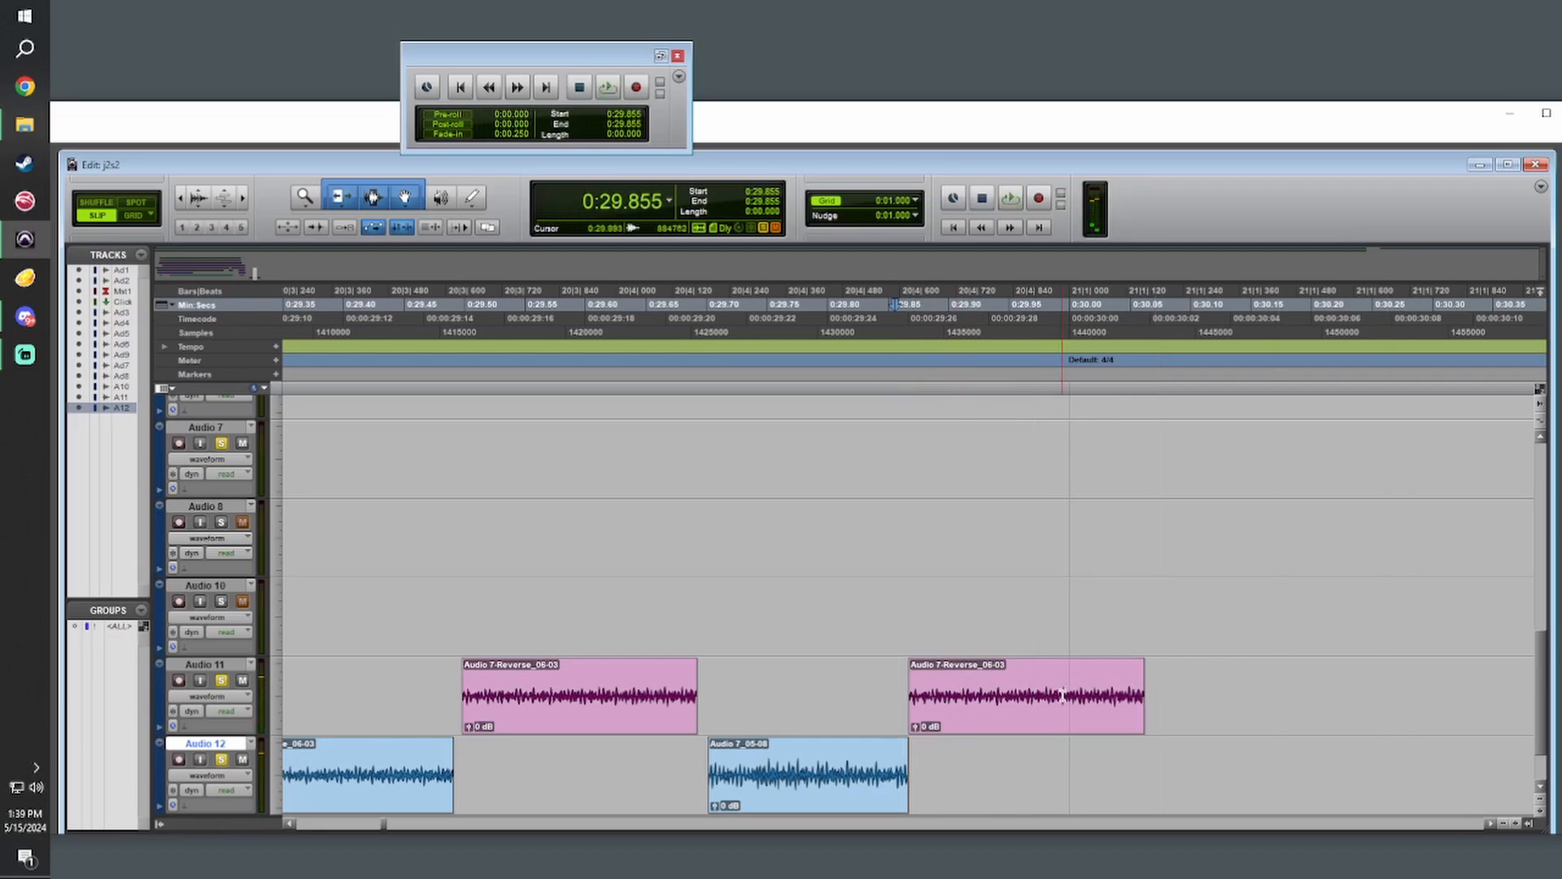
key("space")
key("space")
left_click_drag(949, 694, 1108, 695)
key("Delete")
key("Delete")
key("Delete")
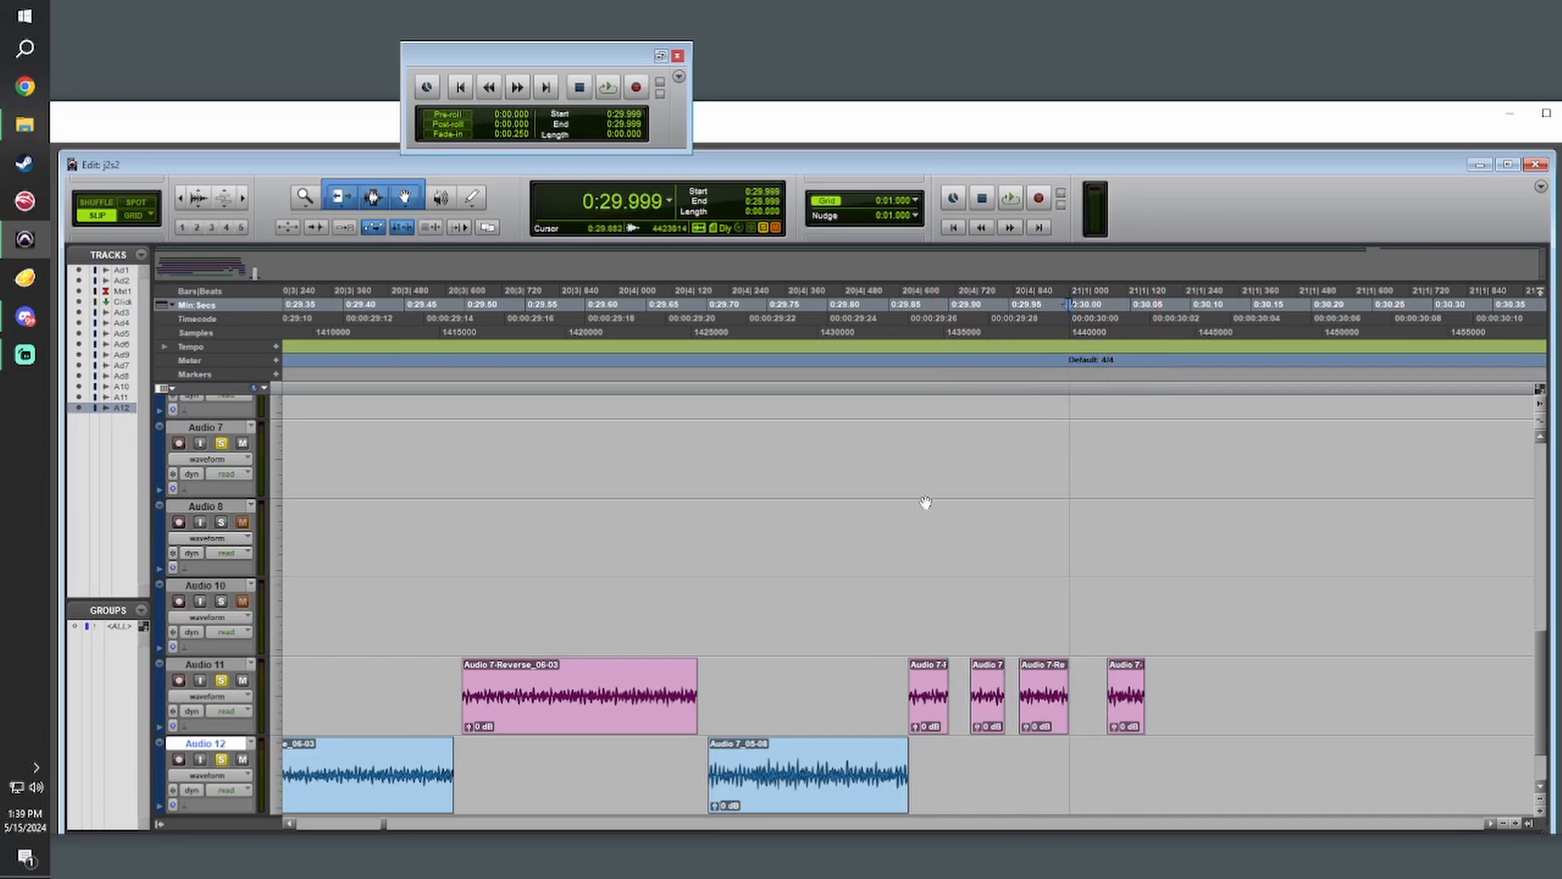
Play back the chopped Audio 11 pieces several times from 0:29.865.
left_click(906, 389)
key("space")
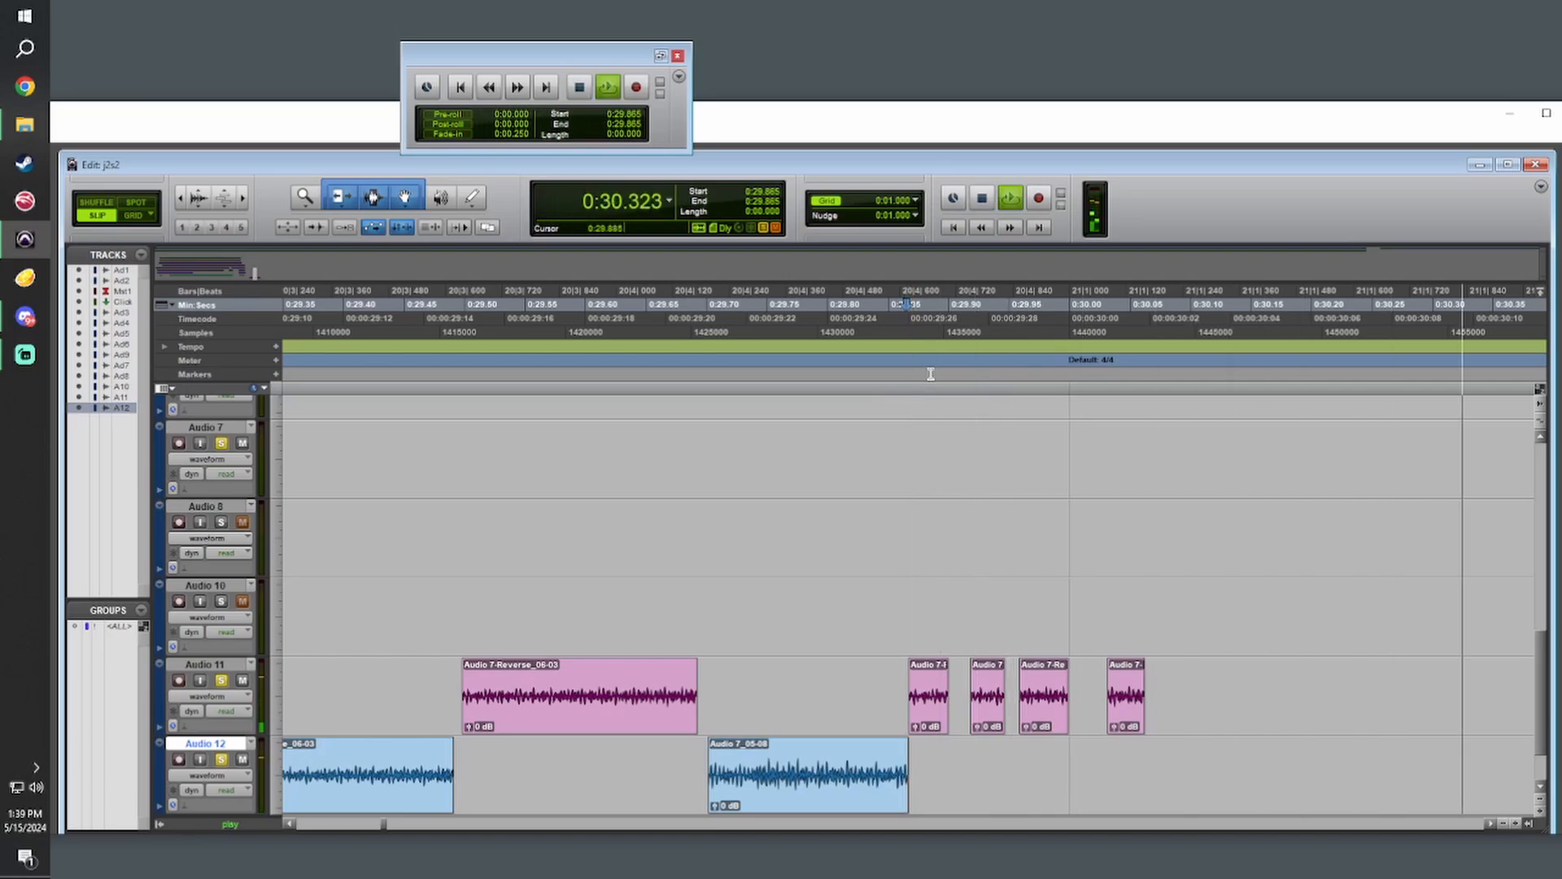
key("space")
key("space")
key("space")
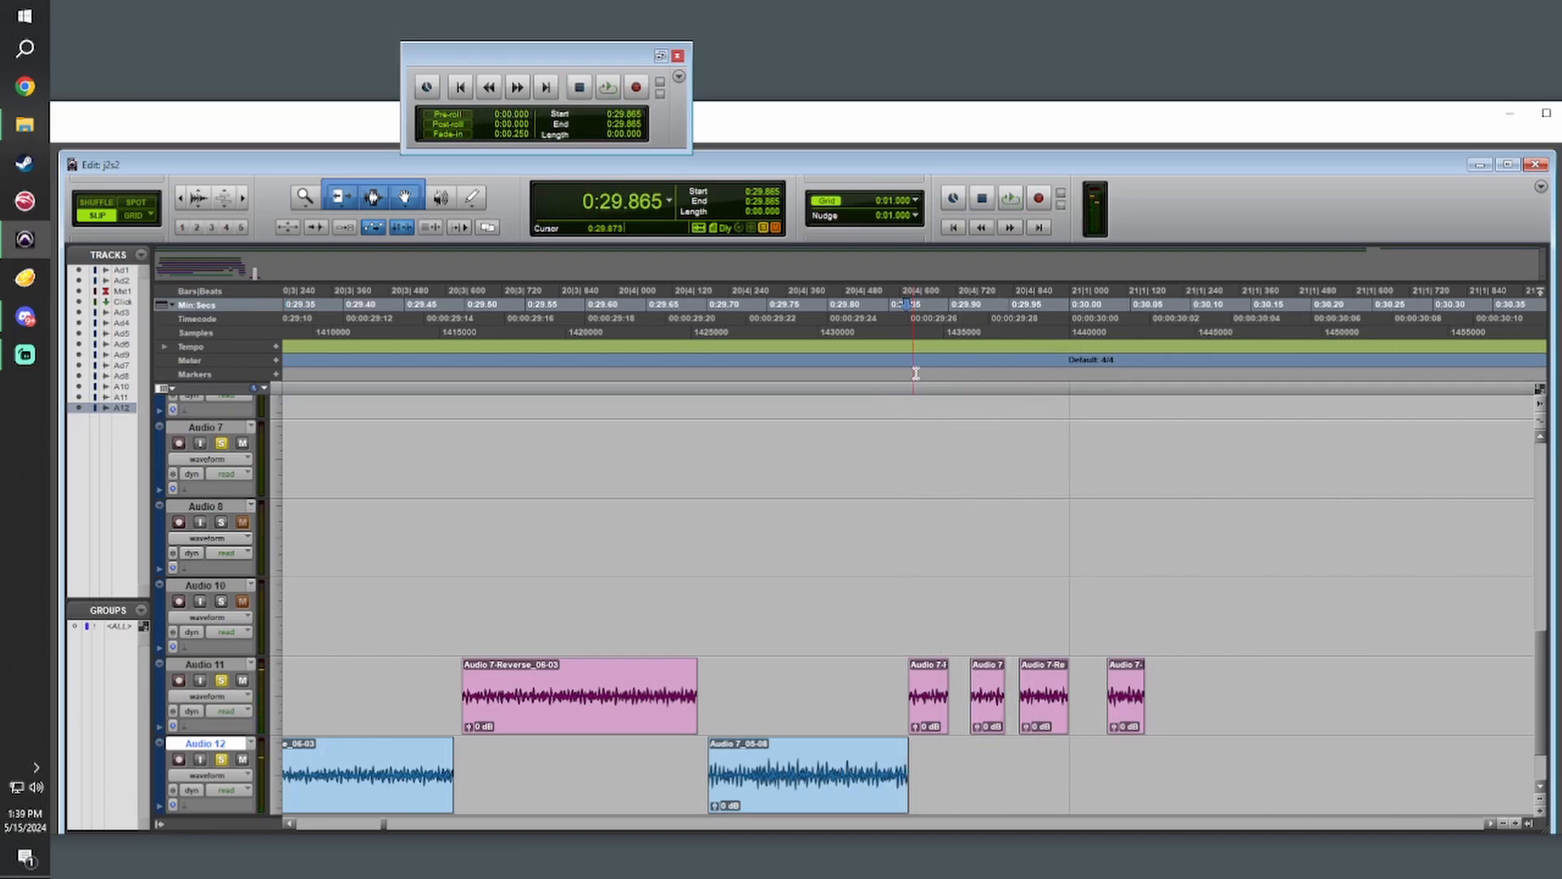
key("space")
key("space")
key("space")
key("space")
key("space")
key("space")
Play back the arrangement from 0:29.296, and cut a middle section starting at 0:29.351 out of the first Audio 12 clip.
left_click(289, 823)
left_click(288, 824)
left_click(289, 823)
left_click(335, 390)
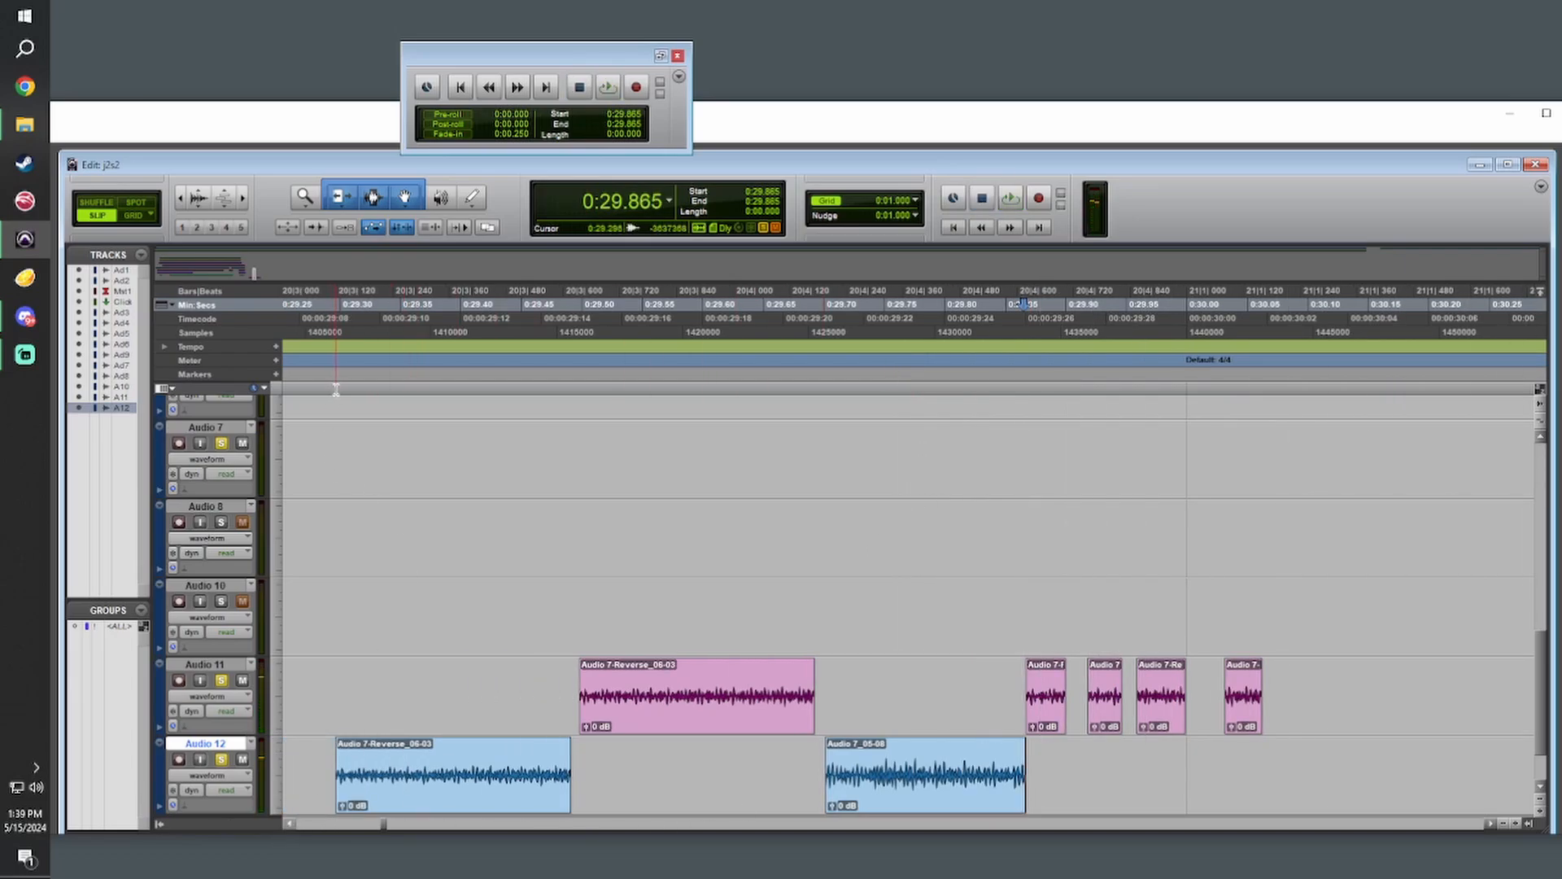
key("space")
key("space")
key("space")
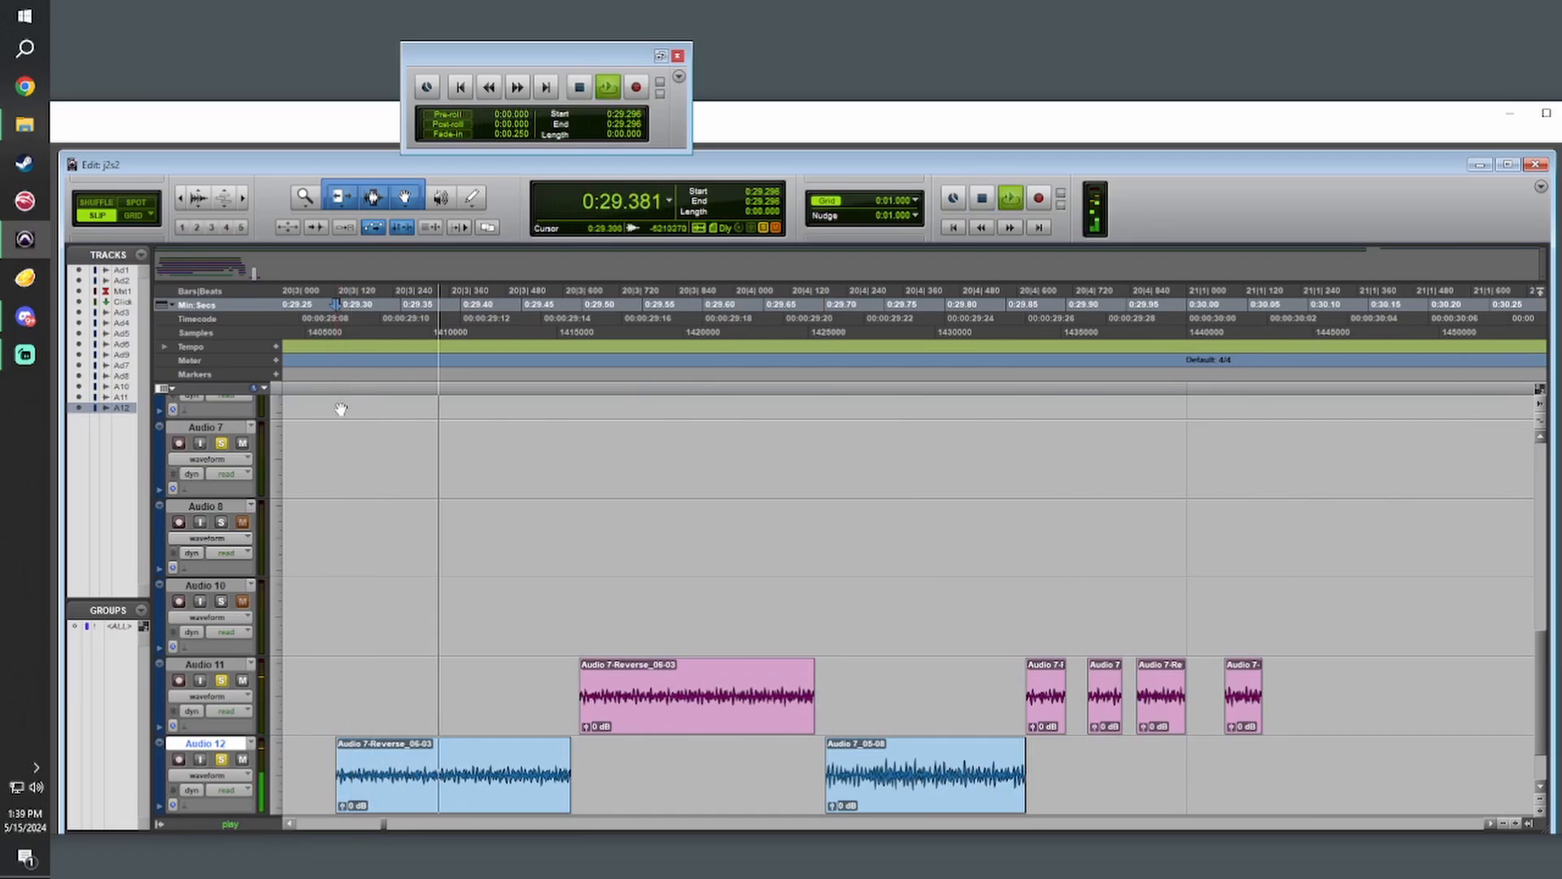
key("space")
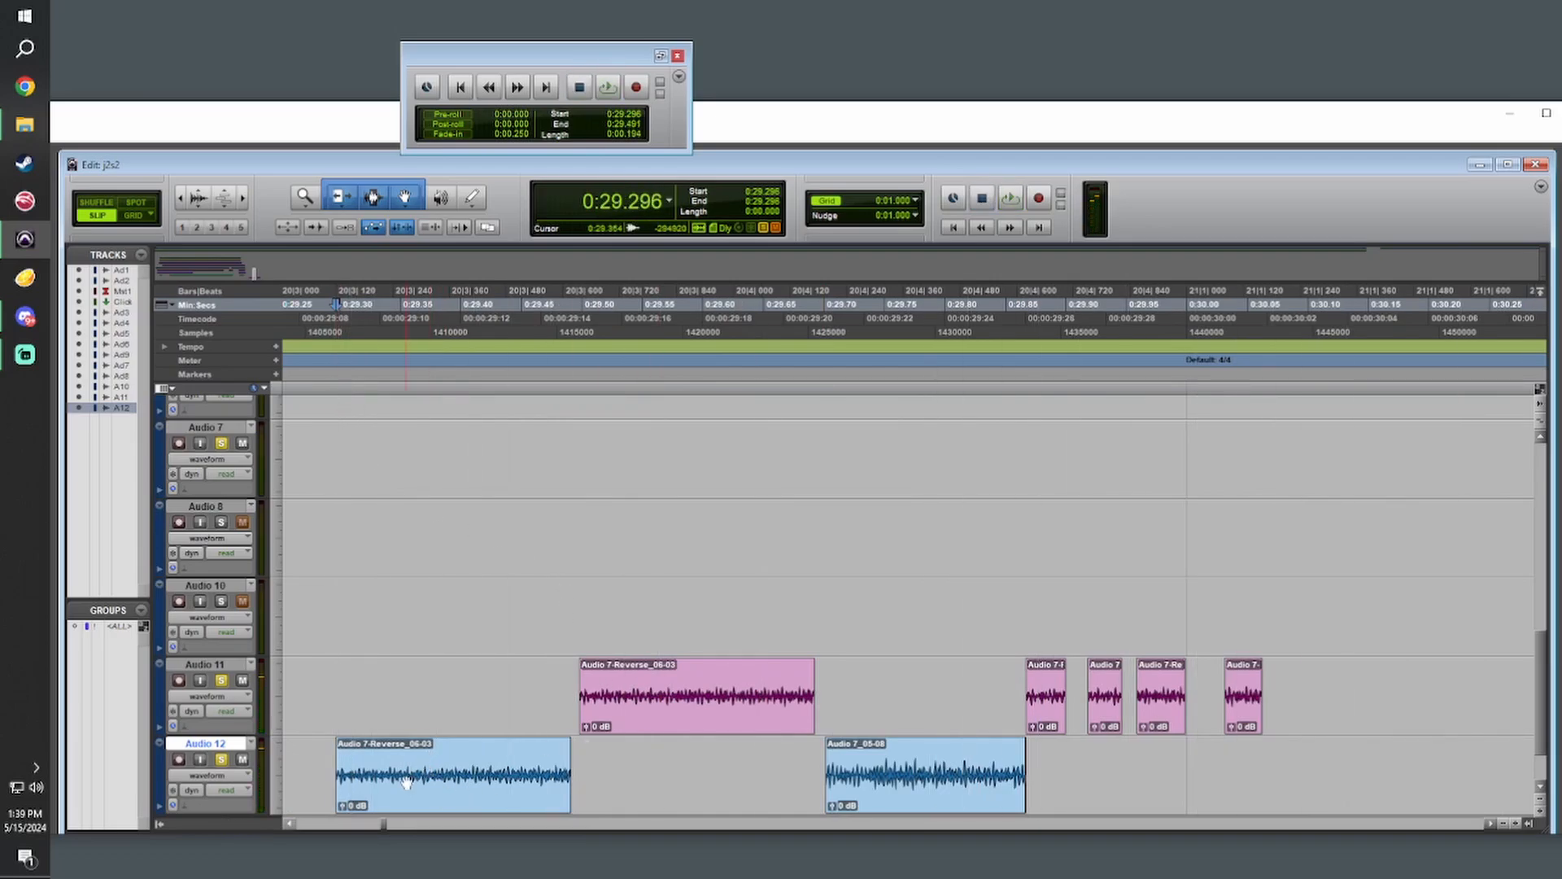
left_click_drag(405, 781, 465, 777)
key("Delete")
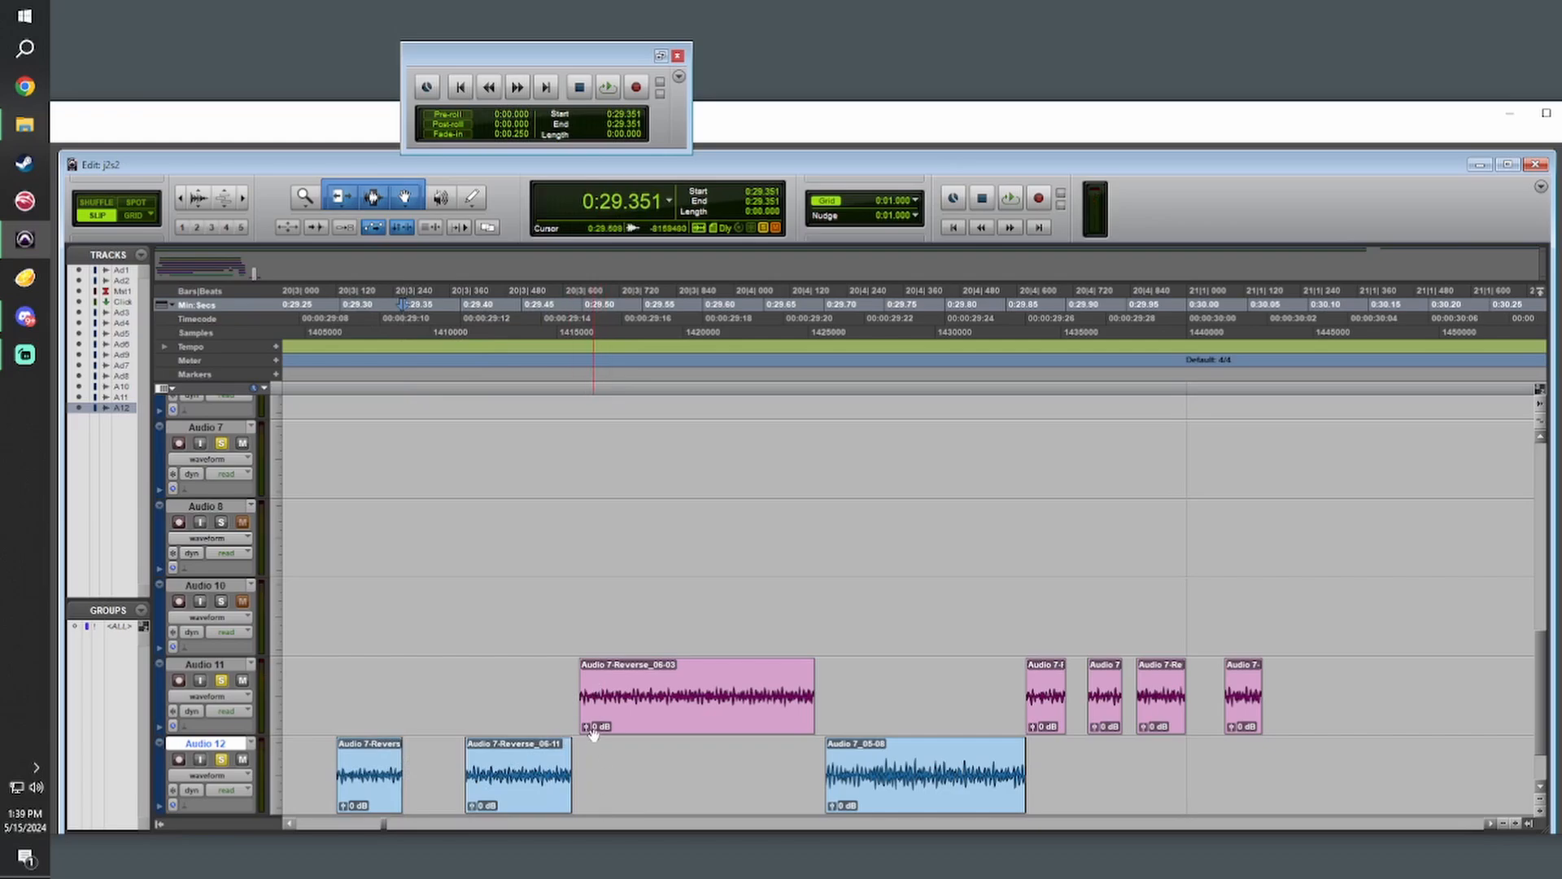
Shift the two pieces of the split Audio 12 clip to start at 0:29.309 and 0:29.408, and play back from 0:29.293.
left_click_drag(543, 785, 549, 786)
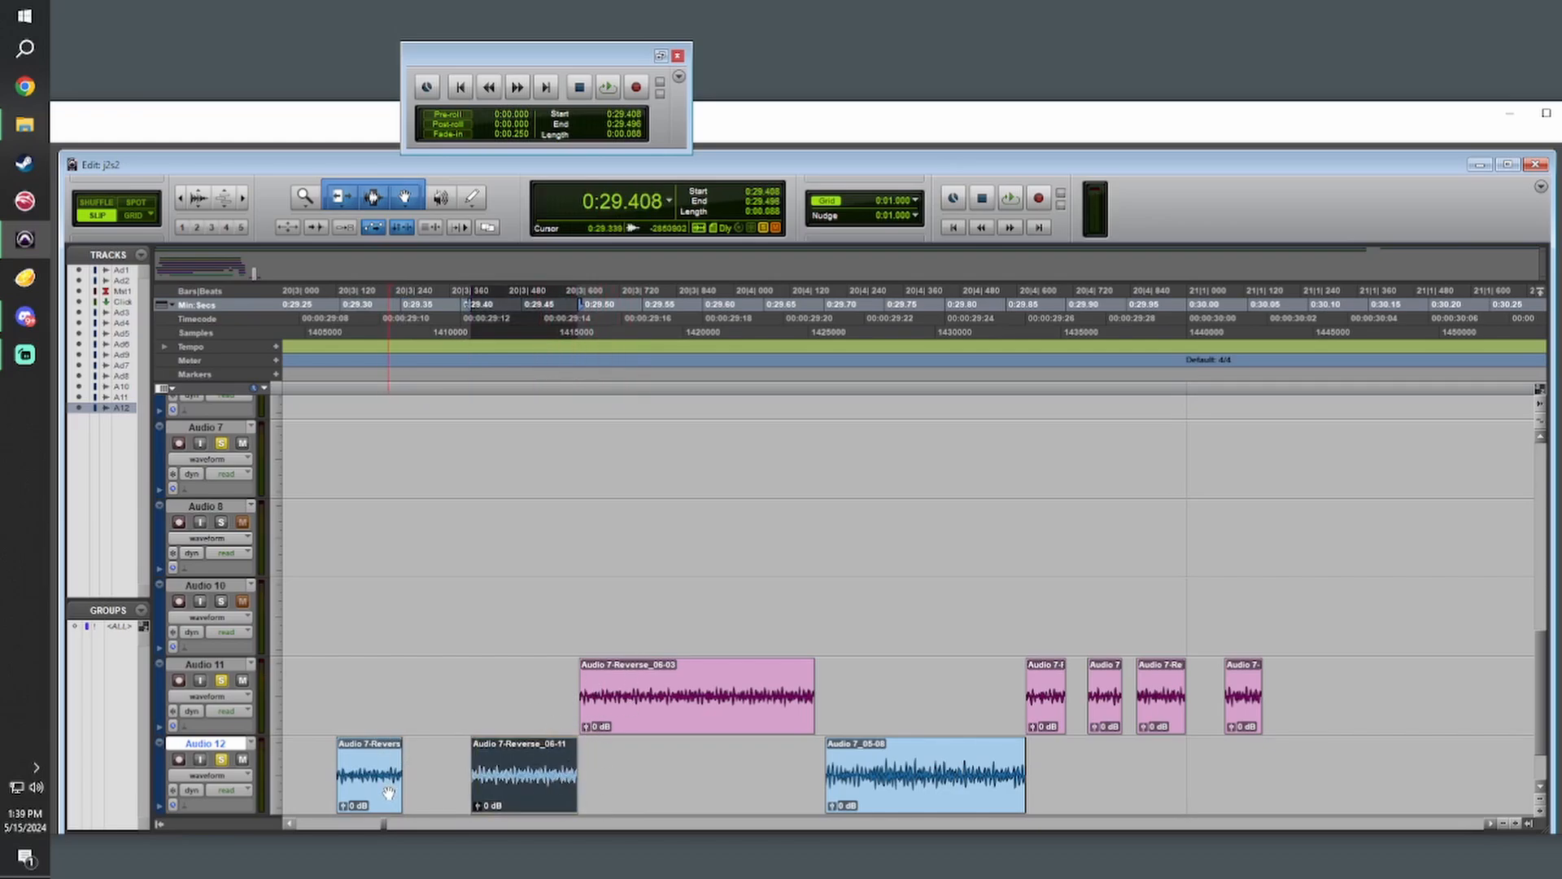
mouse_move(389, 793)
left_mouse_down()
mouse_move(438, 796)
mouse_move(406, 805)
left_mouse_up()
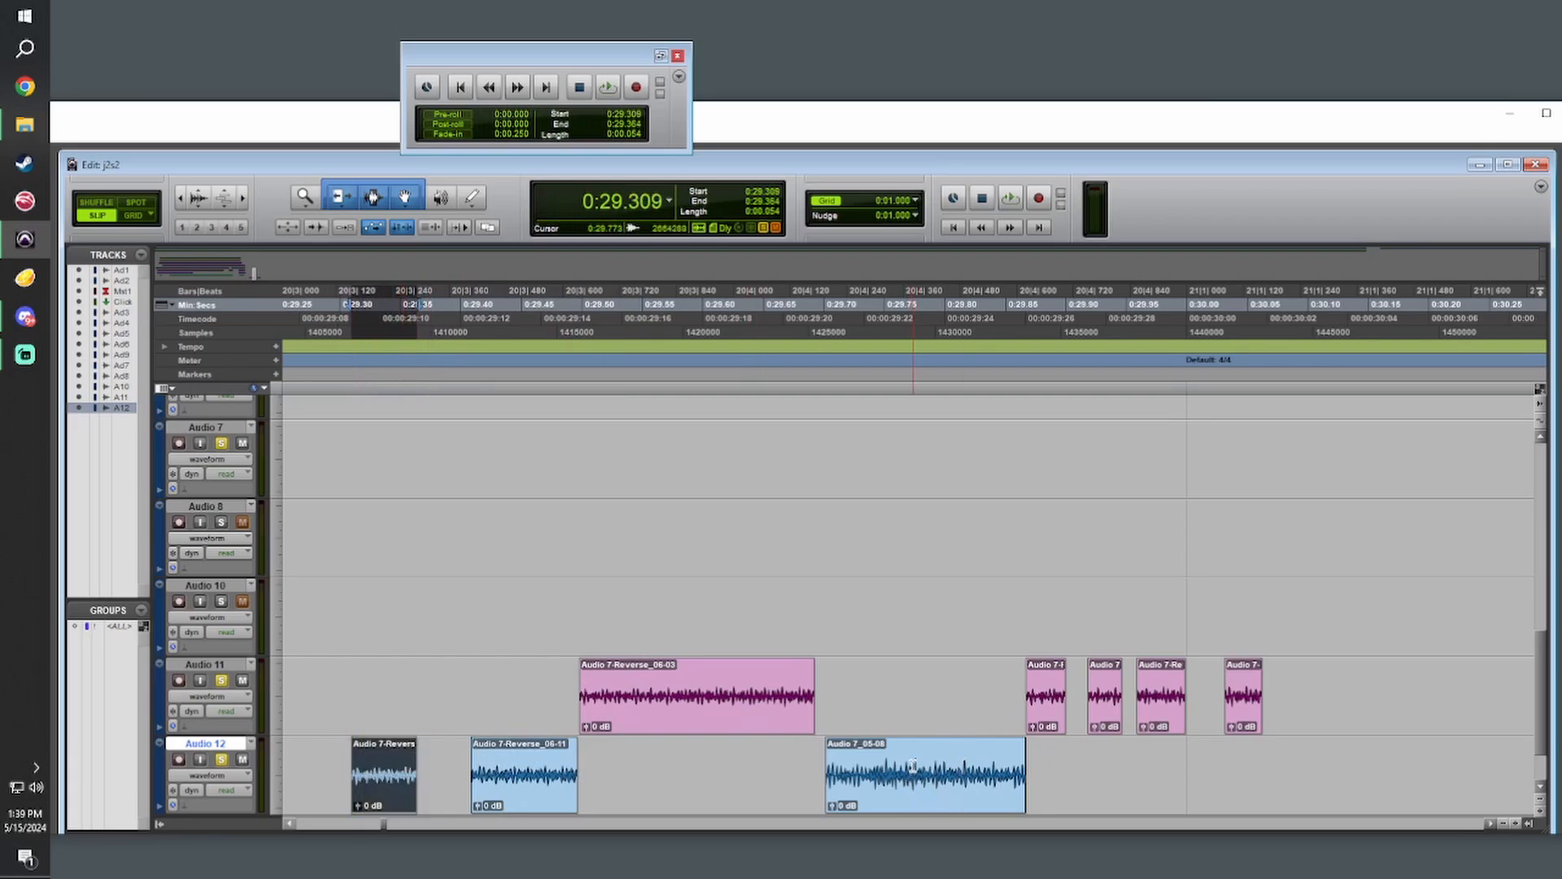
left_click(332, 389)
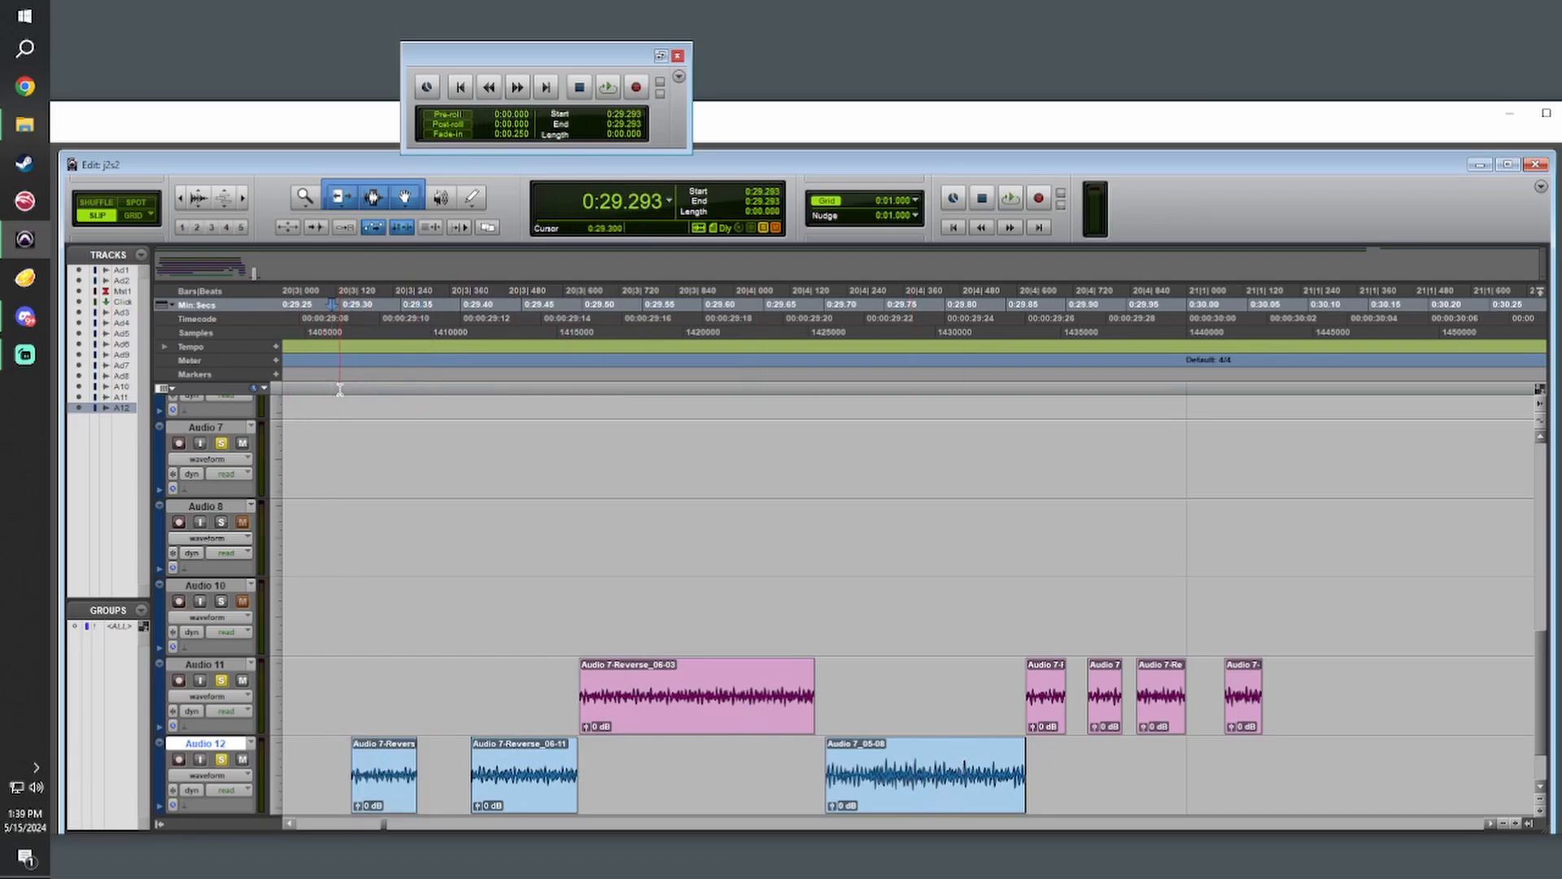
key("space")
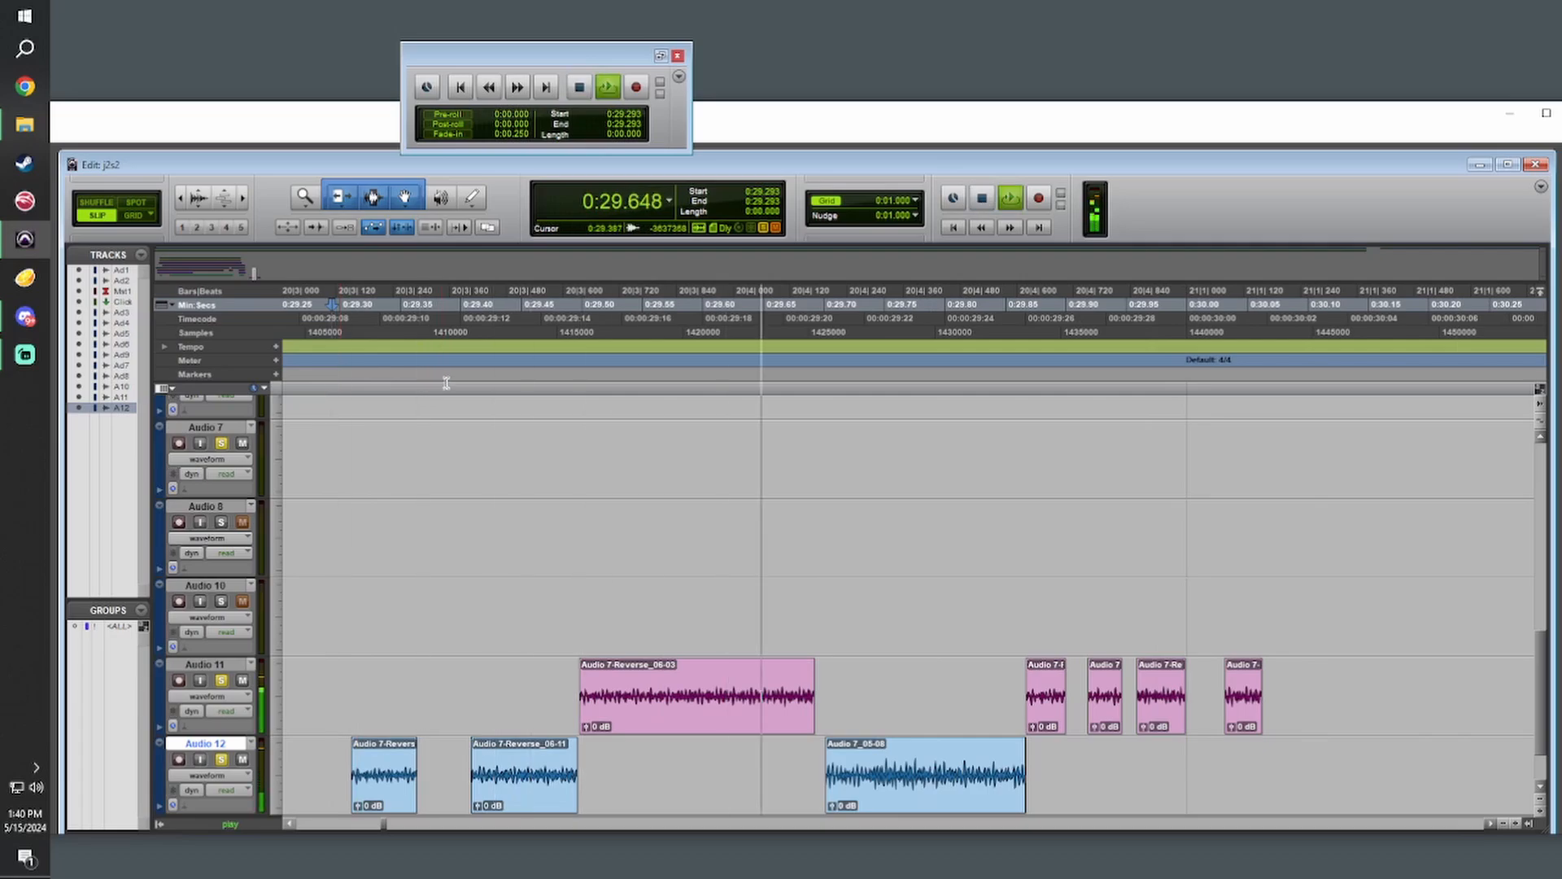
key("space")
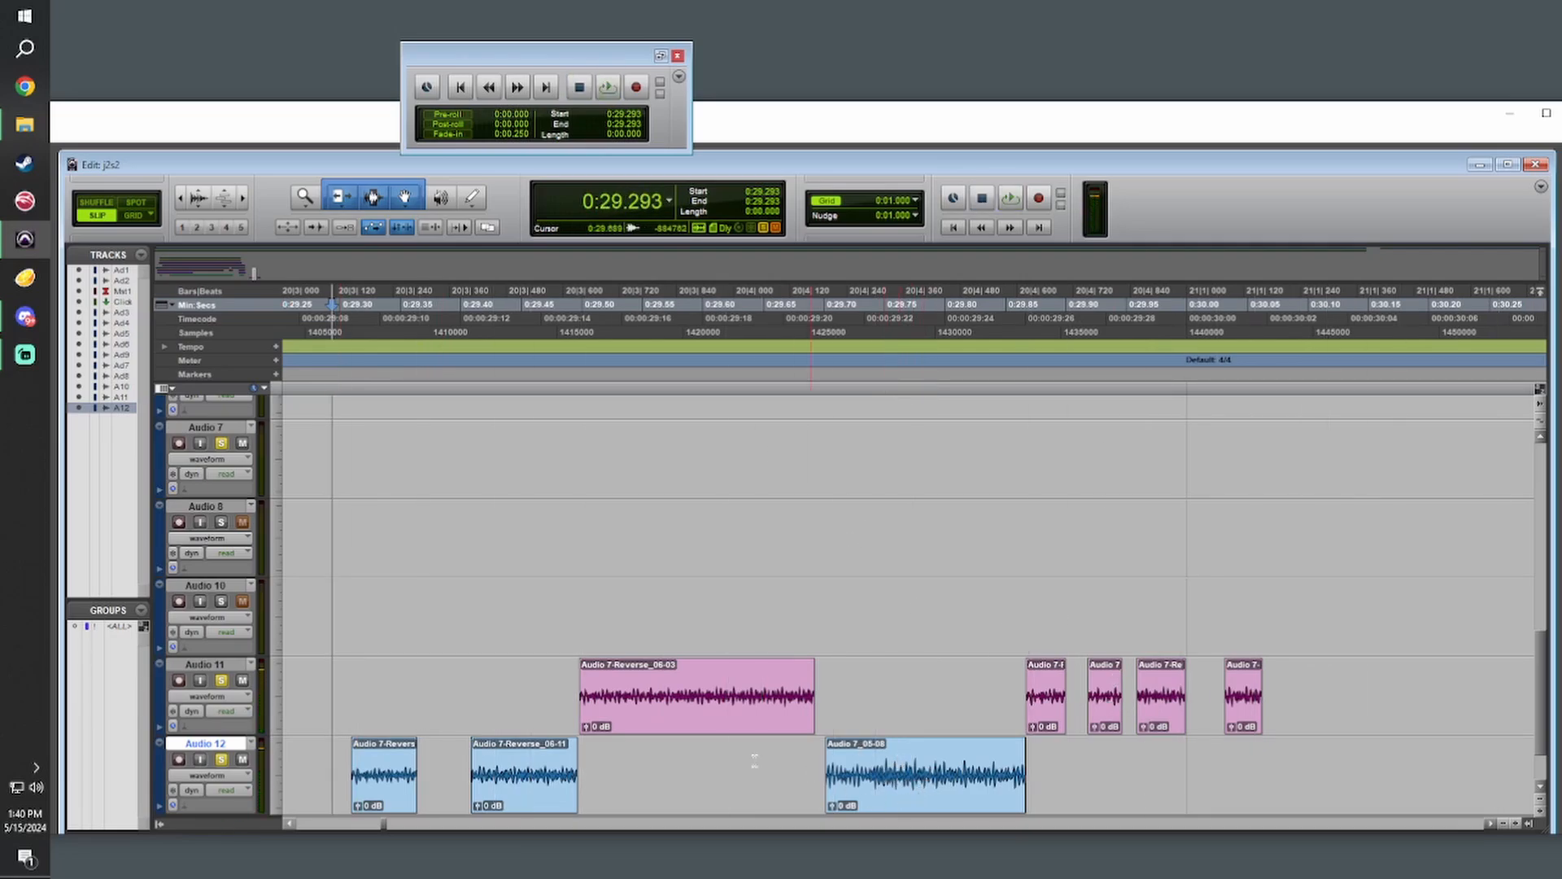
Cut 0:29.569 to 0:29.626 out of the first Audio 11 clip, and move the first Audio 12 piece under the gap at 0:29.567.
left_click_drag(666, 698, 734, 698)
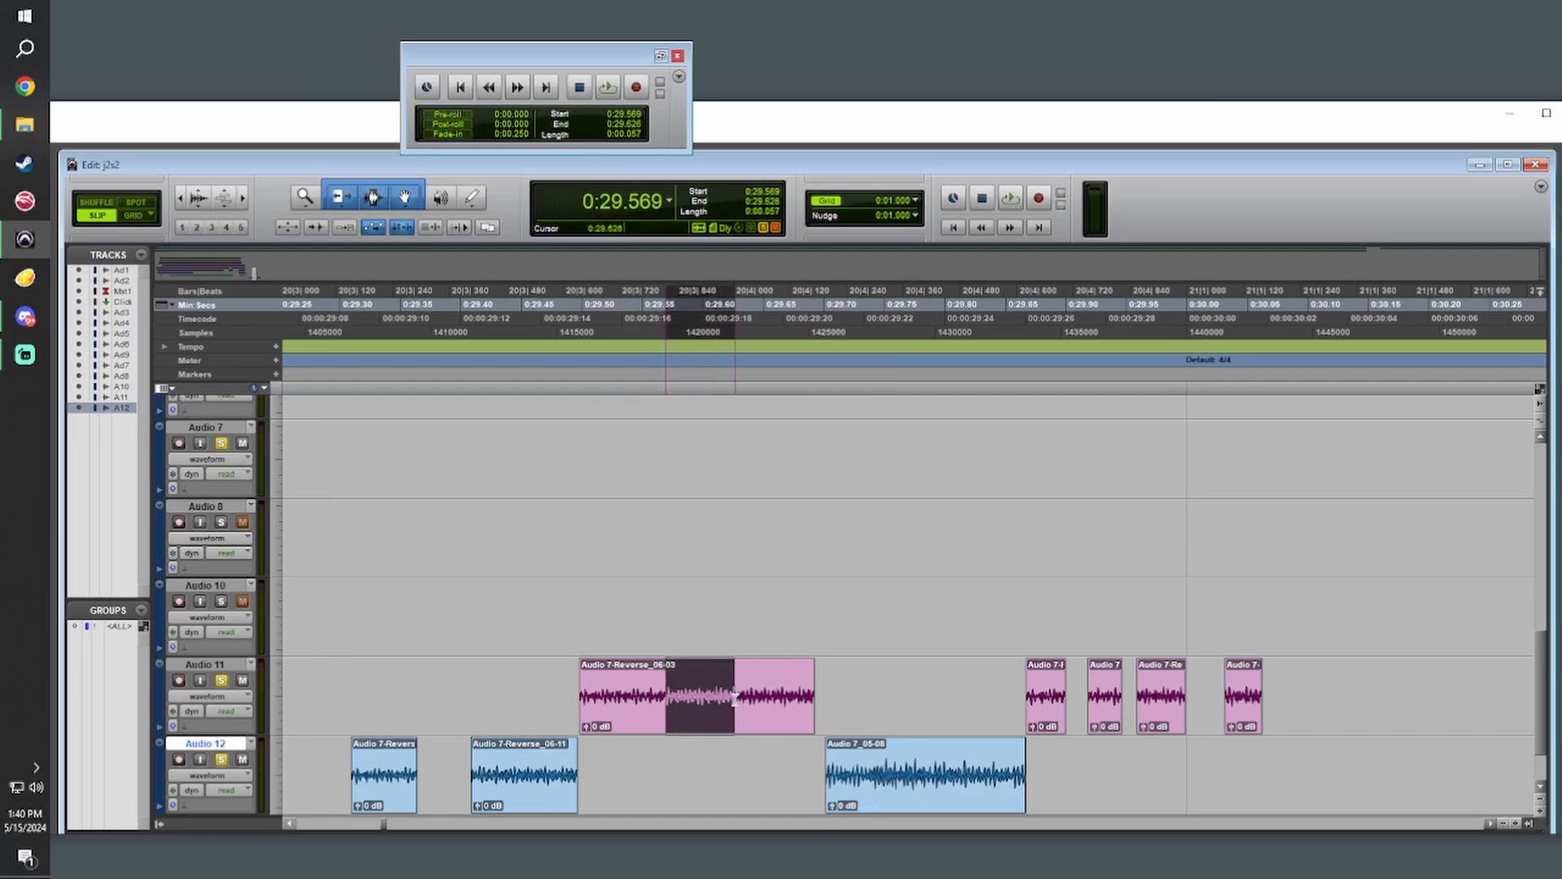
key("Delete")
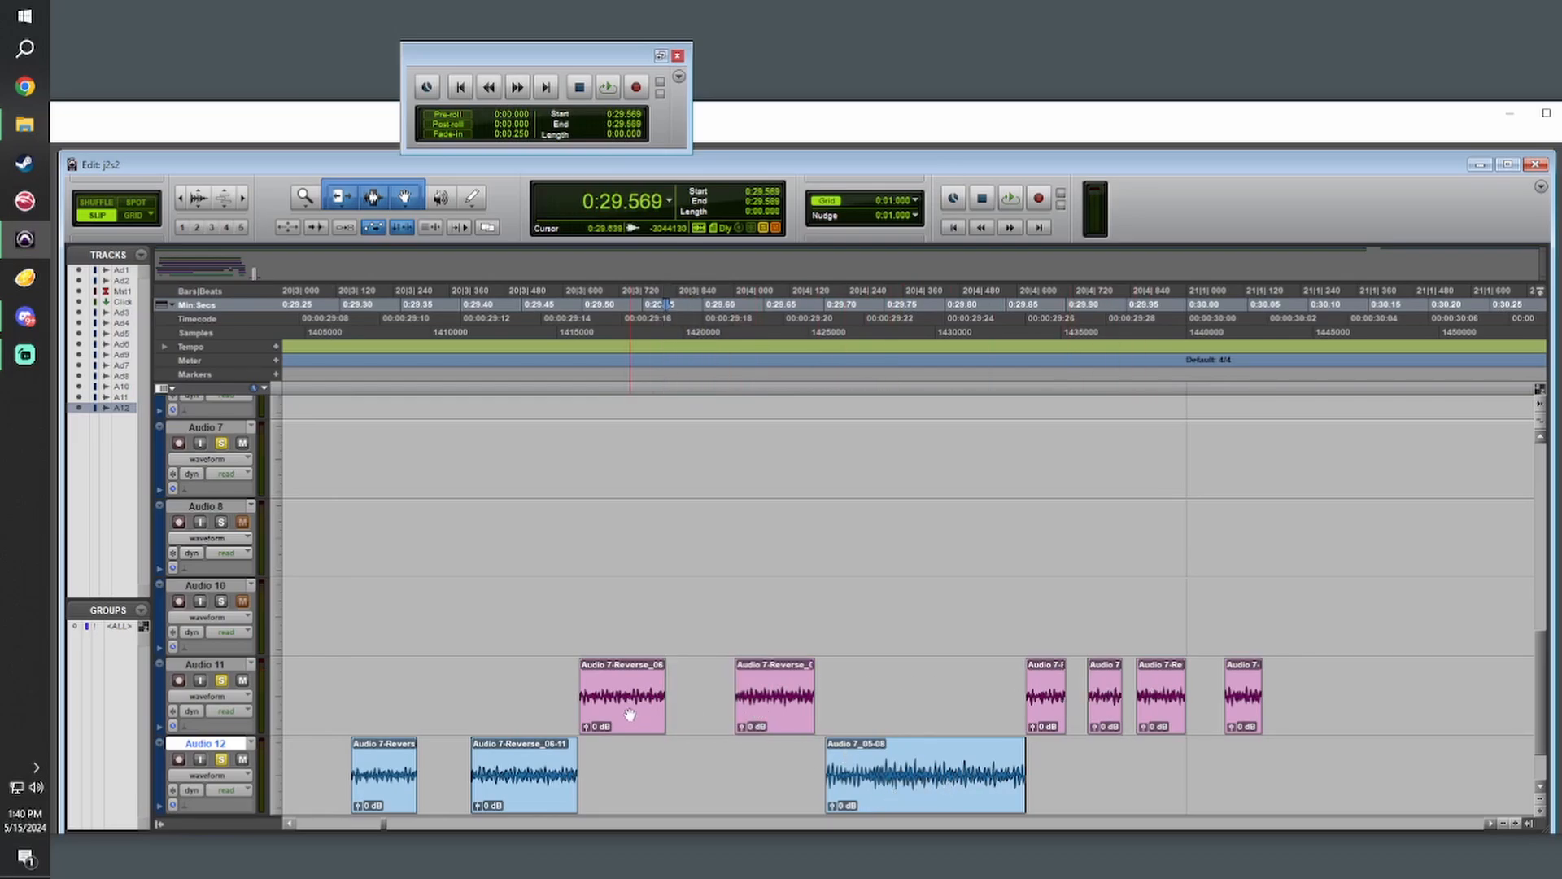
left_click_drag(371, 791, 683, 791)
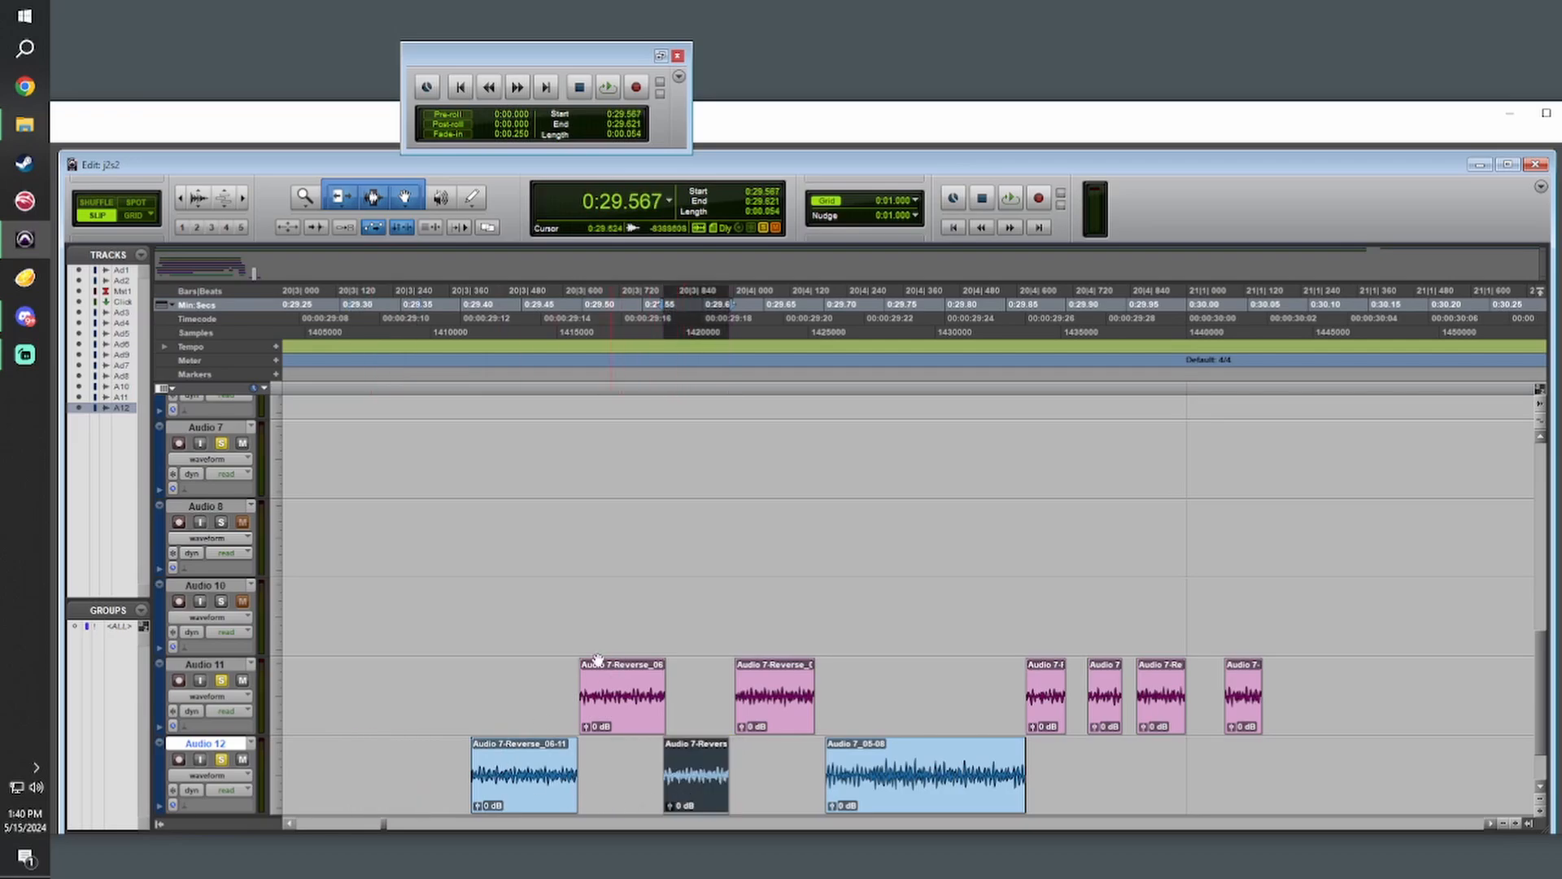
Play back the rearranged Audio 11 and Audio 12 clips from 0:29.390.
left_click(448, 388)
key("space")
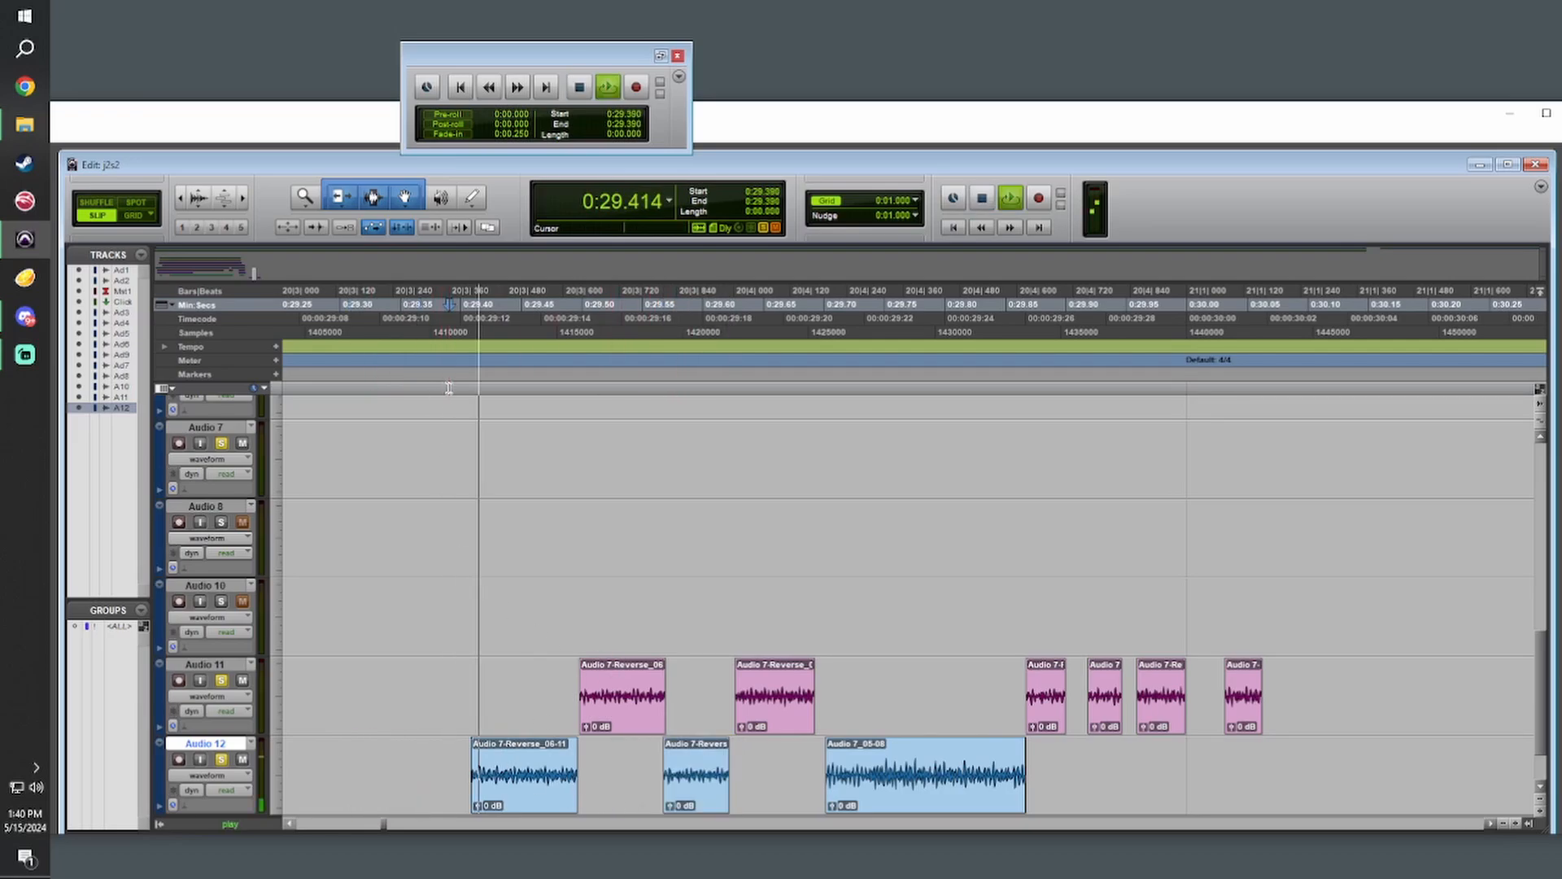
key("space")
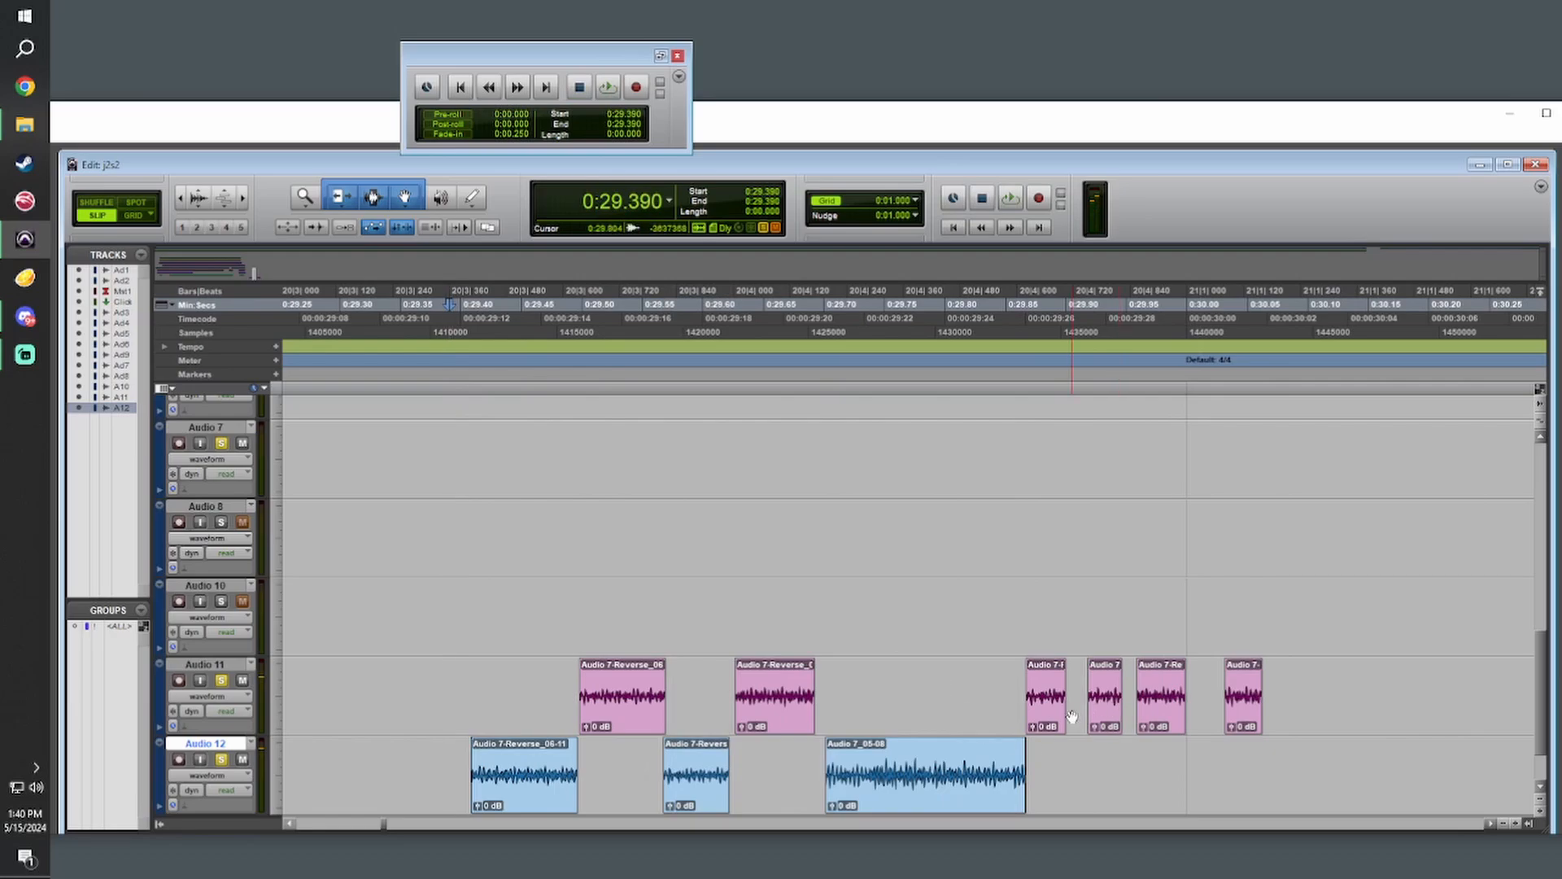
Unsolo Audio 11, and render AudioSuite Reverse on the Audio 12 clip at 0:29.701, listening to it before and after.
left_click(900, 796)
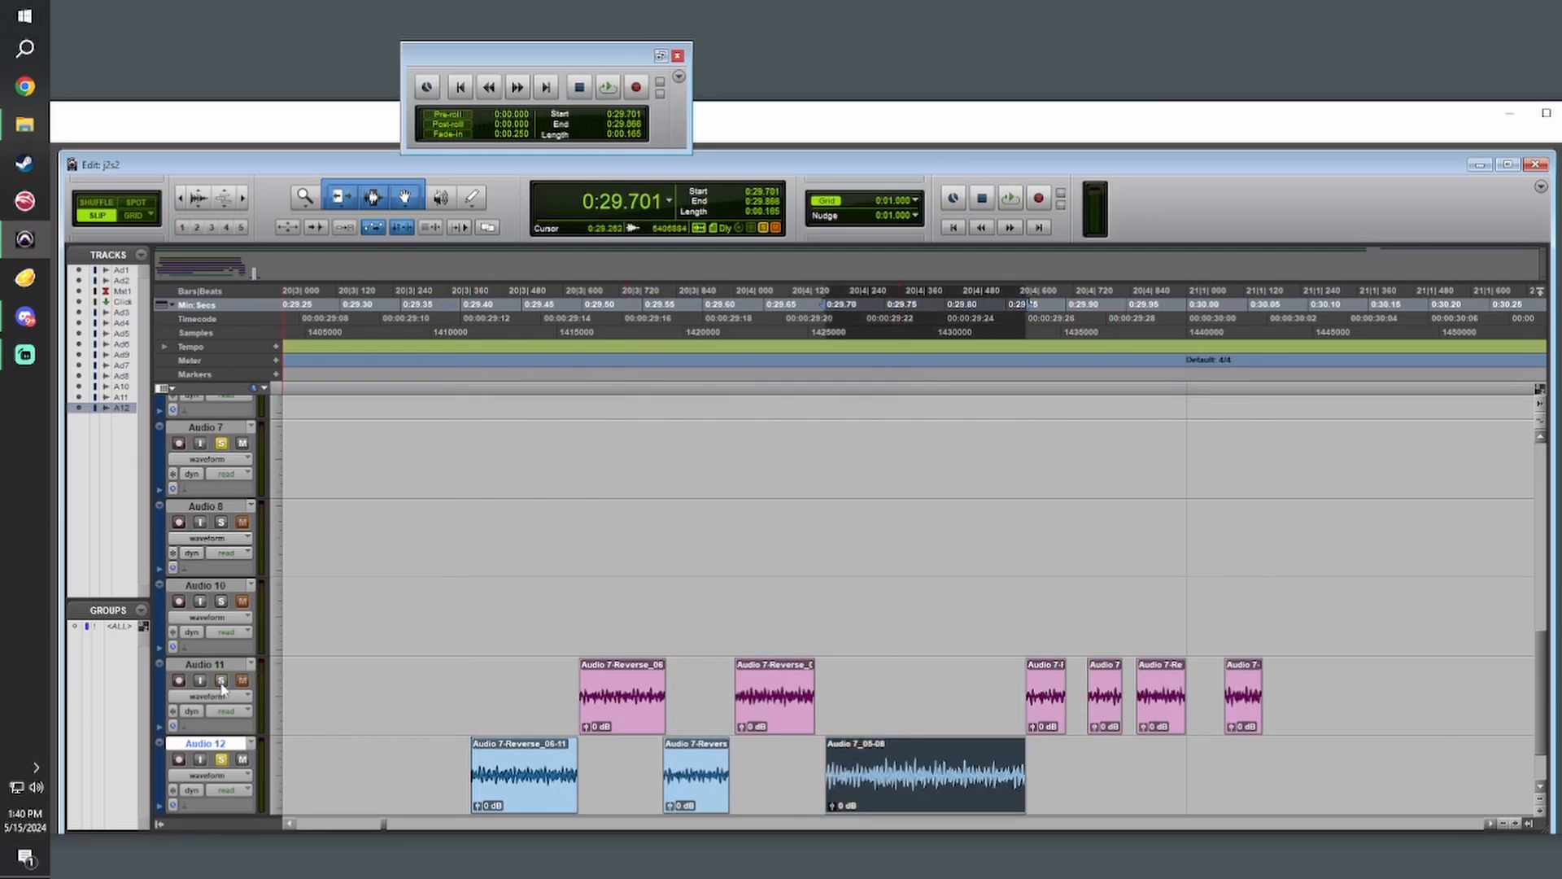
key("space")
key("space")
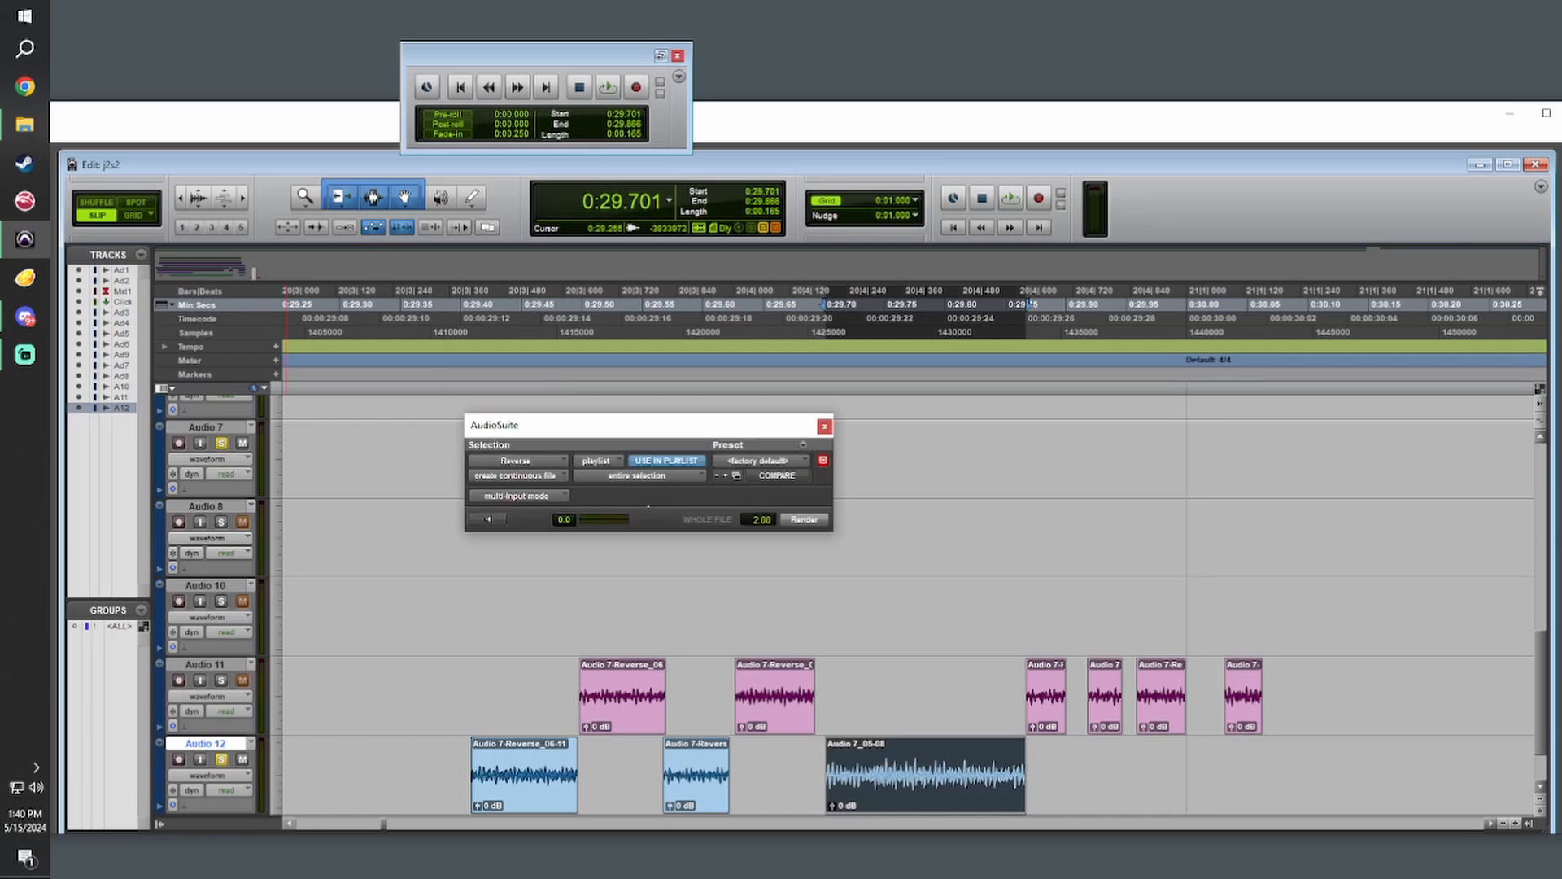
left_click(804, 521)
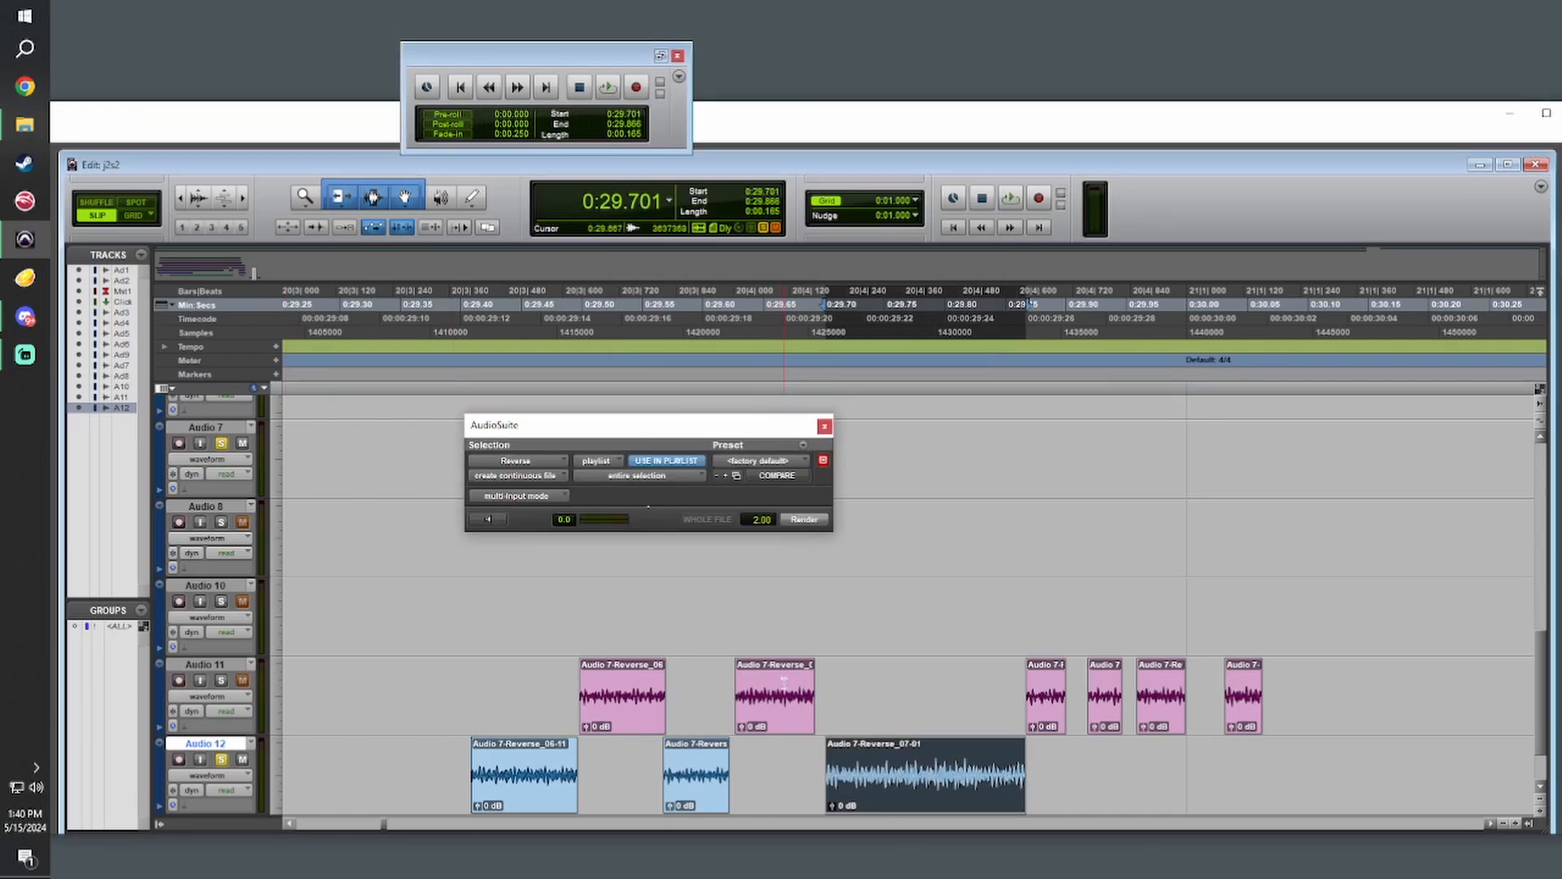
key("space")
key("space")
Render Reverse again on the Audio 12 clip at 0:29.701, and play back the arrangement from 0:29.395 with Audio 11 soloed again.
left_click(804, 521)
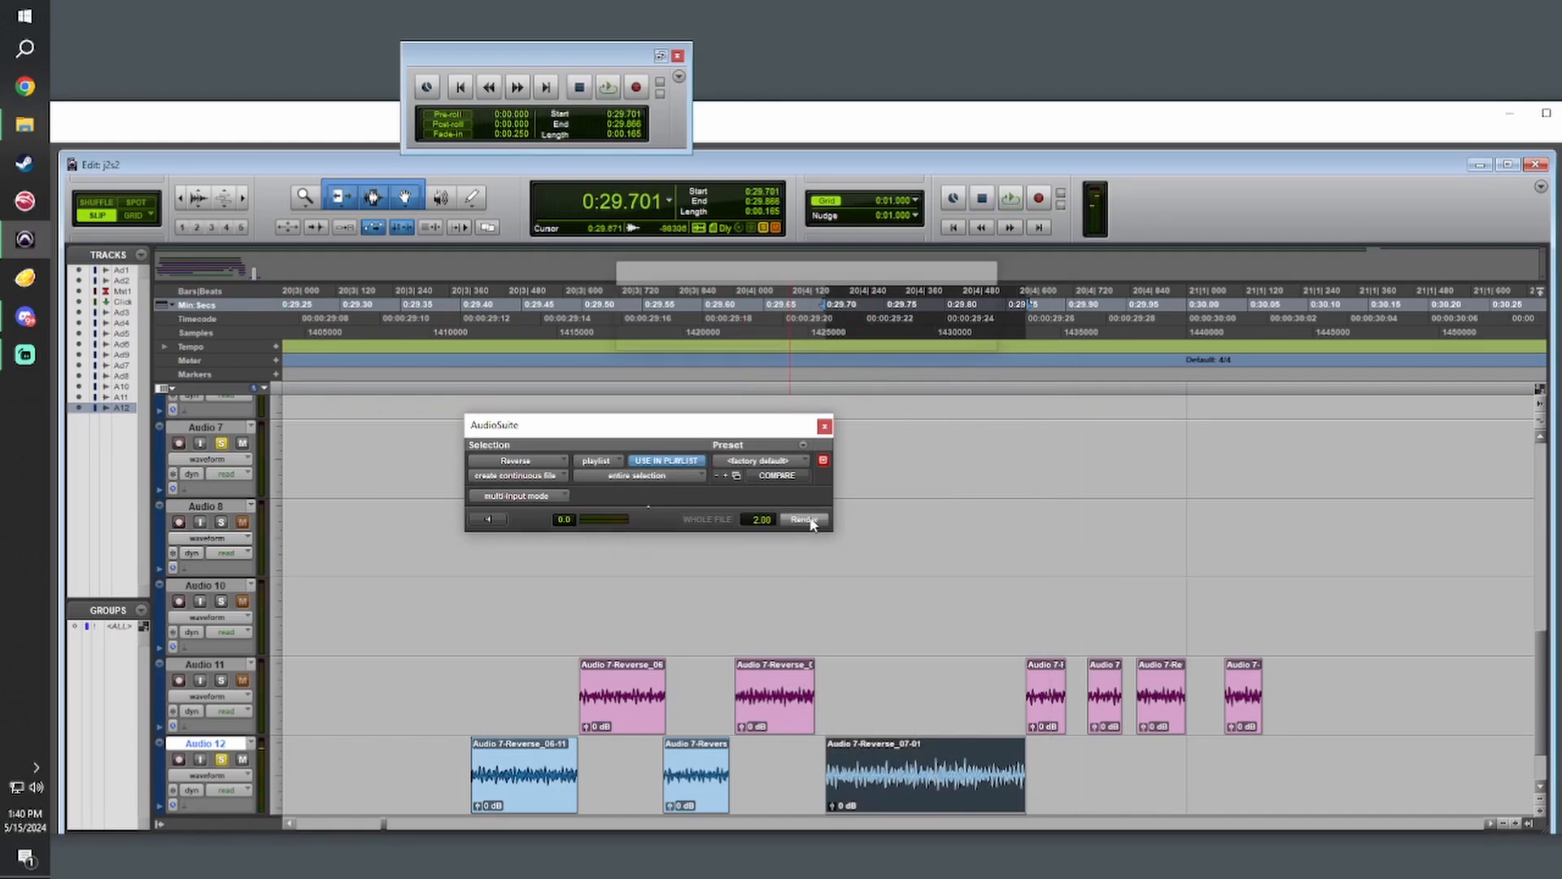
key("space")
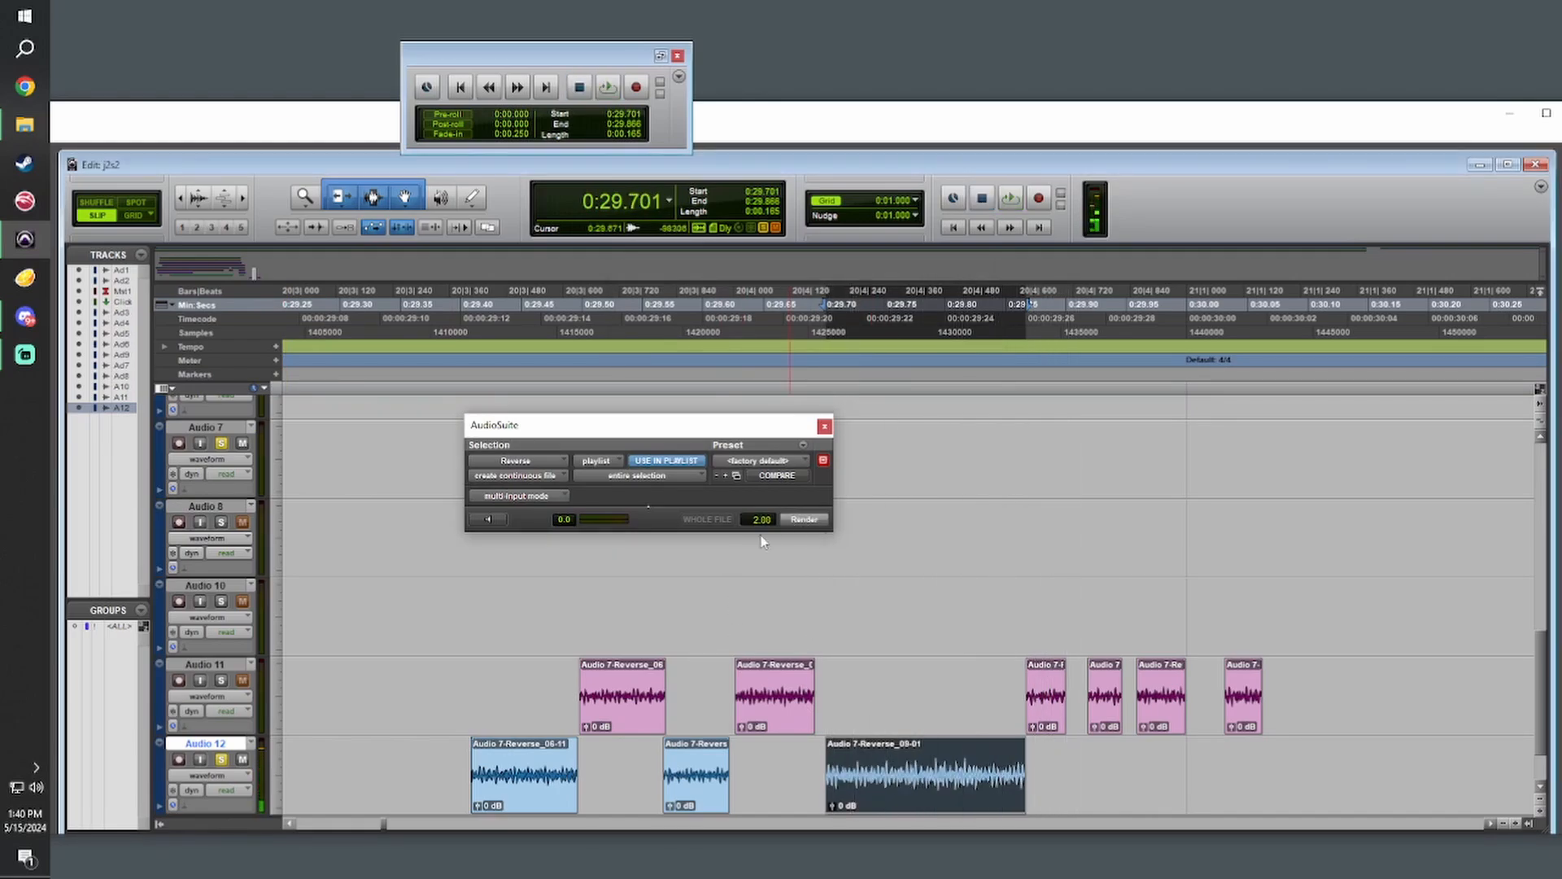
left_click(453, 391)
key("space")
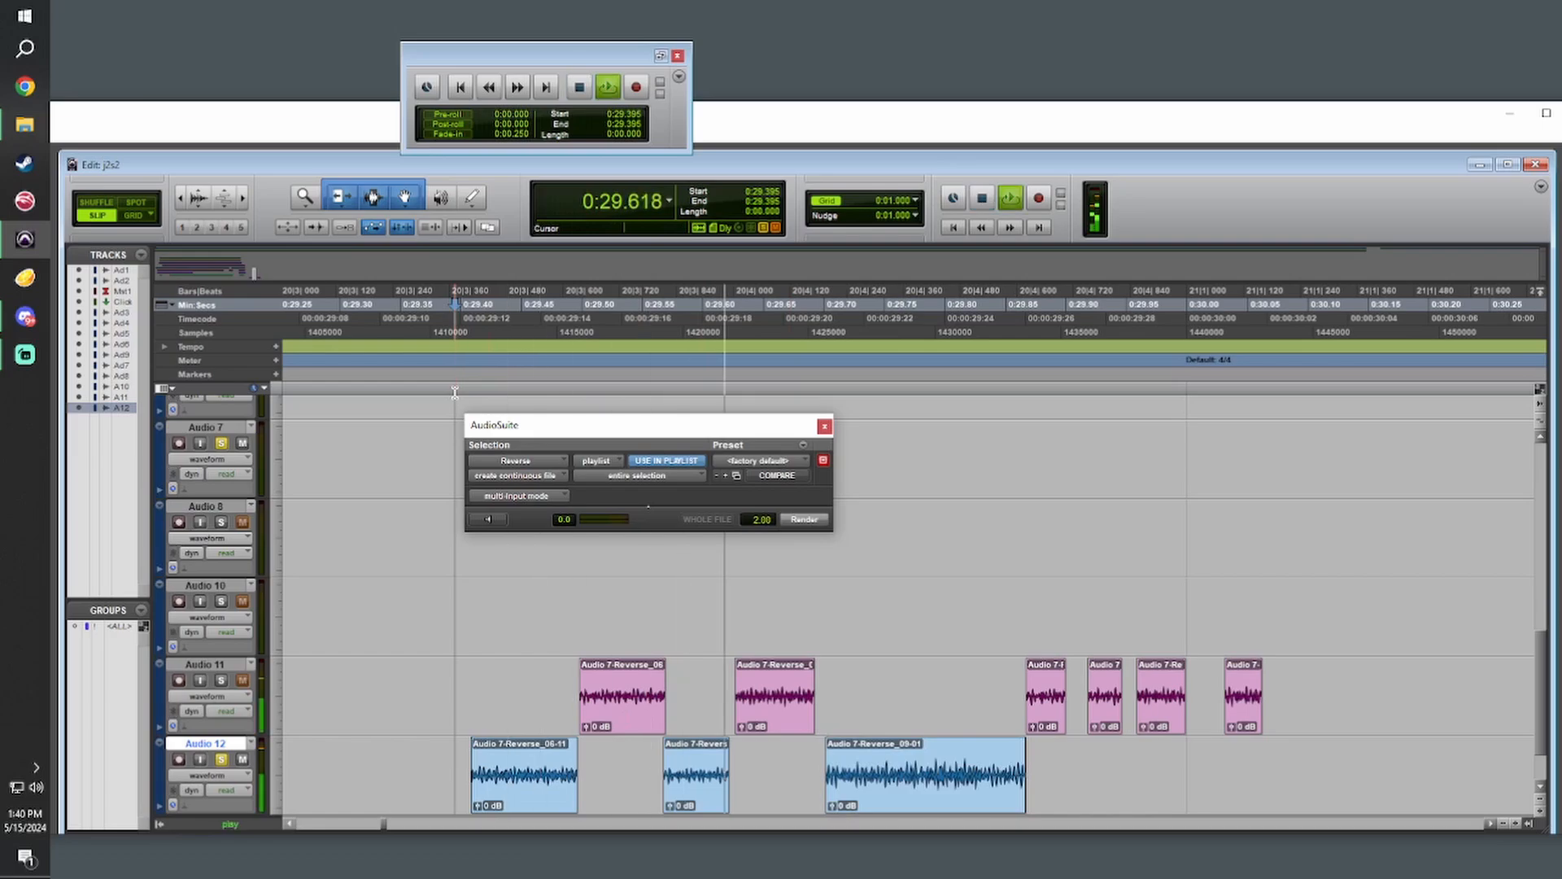
key("space")
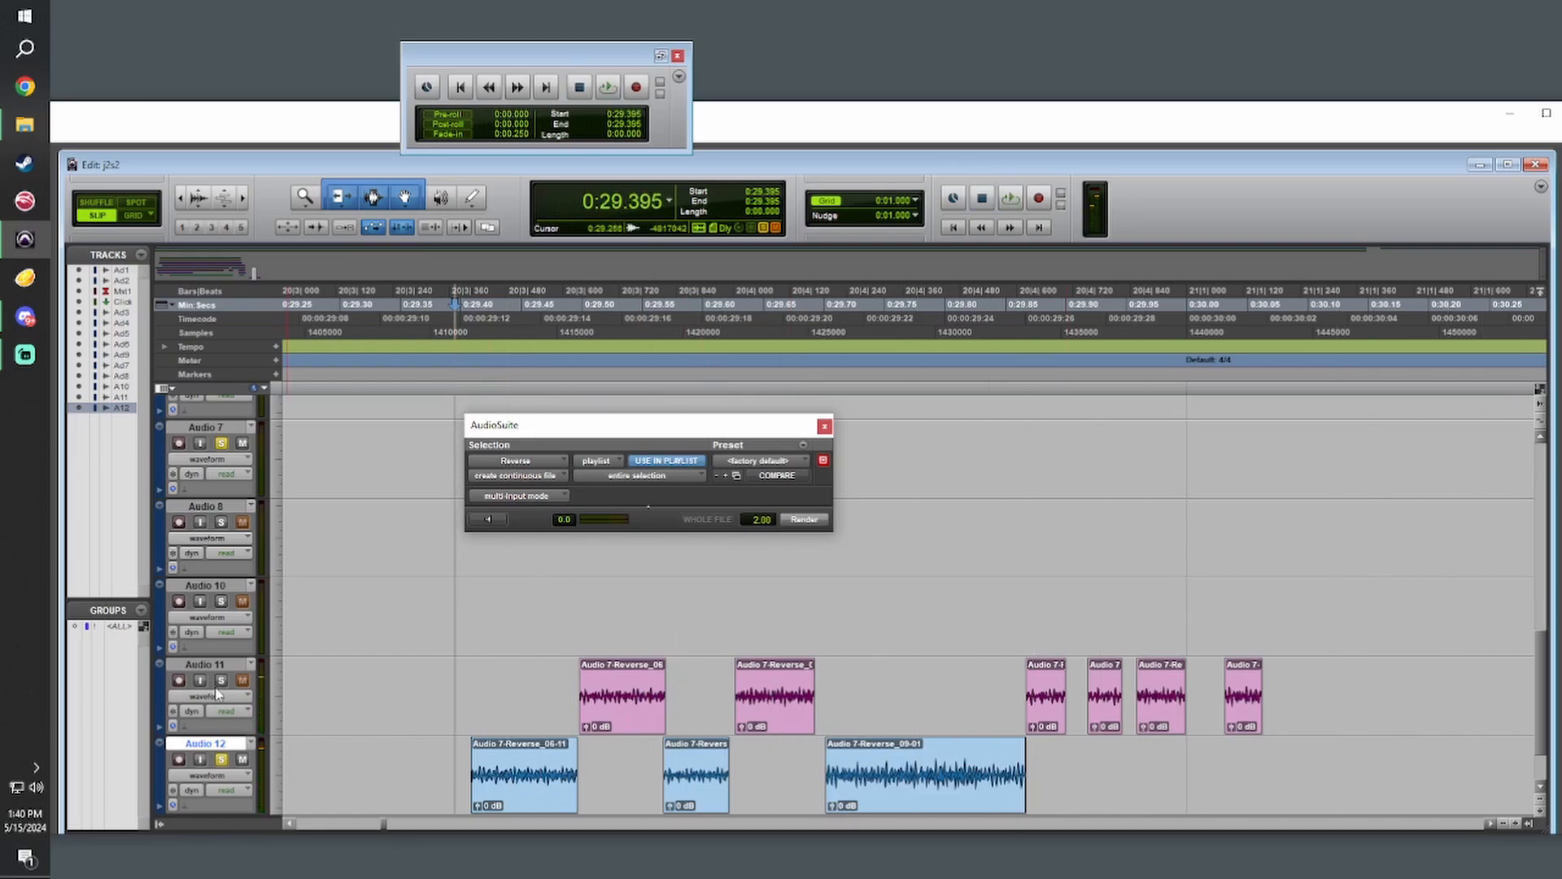
key("space")
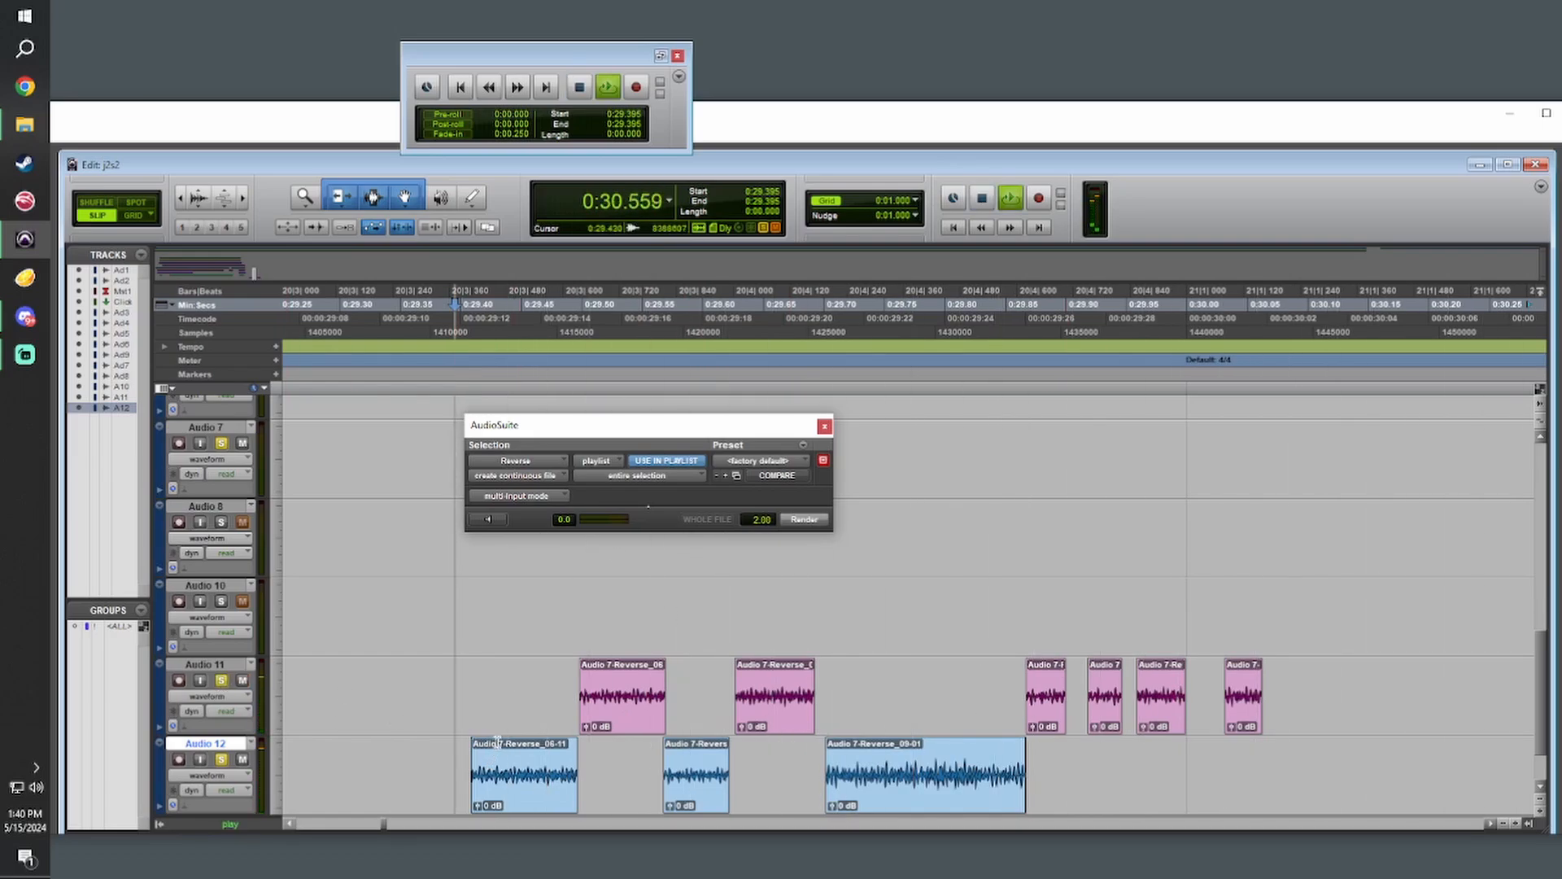
key("space")
key("space")
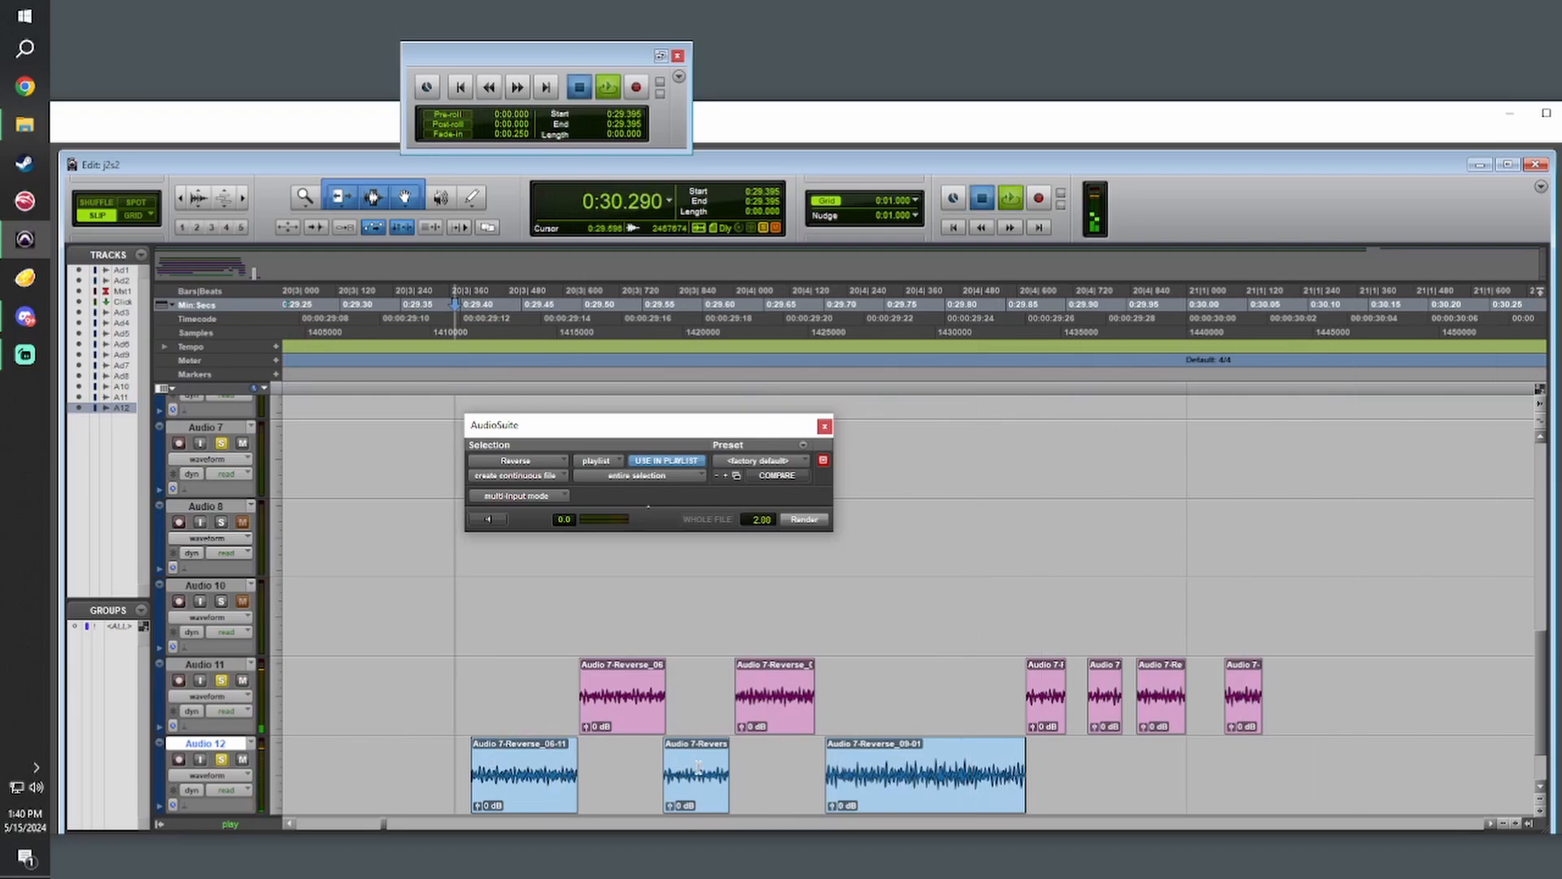
key("space")
Shift the first two Audio 12 clips to start at 0:29.388 and 0:29.563, and the first Audio 11 clip to 0:29.486.
left_click_drag(521, 791, 497, 792)
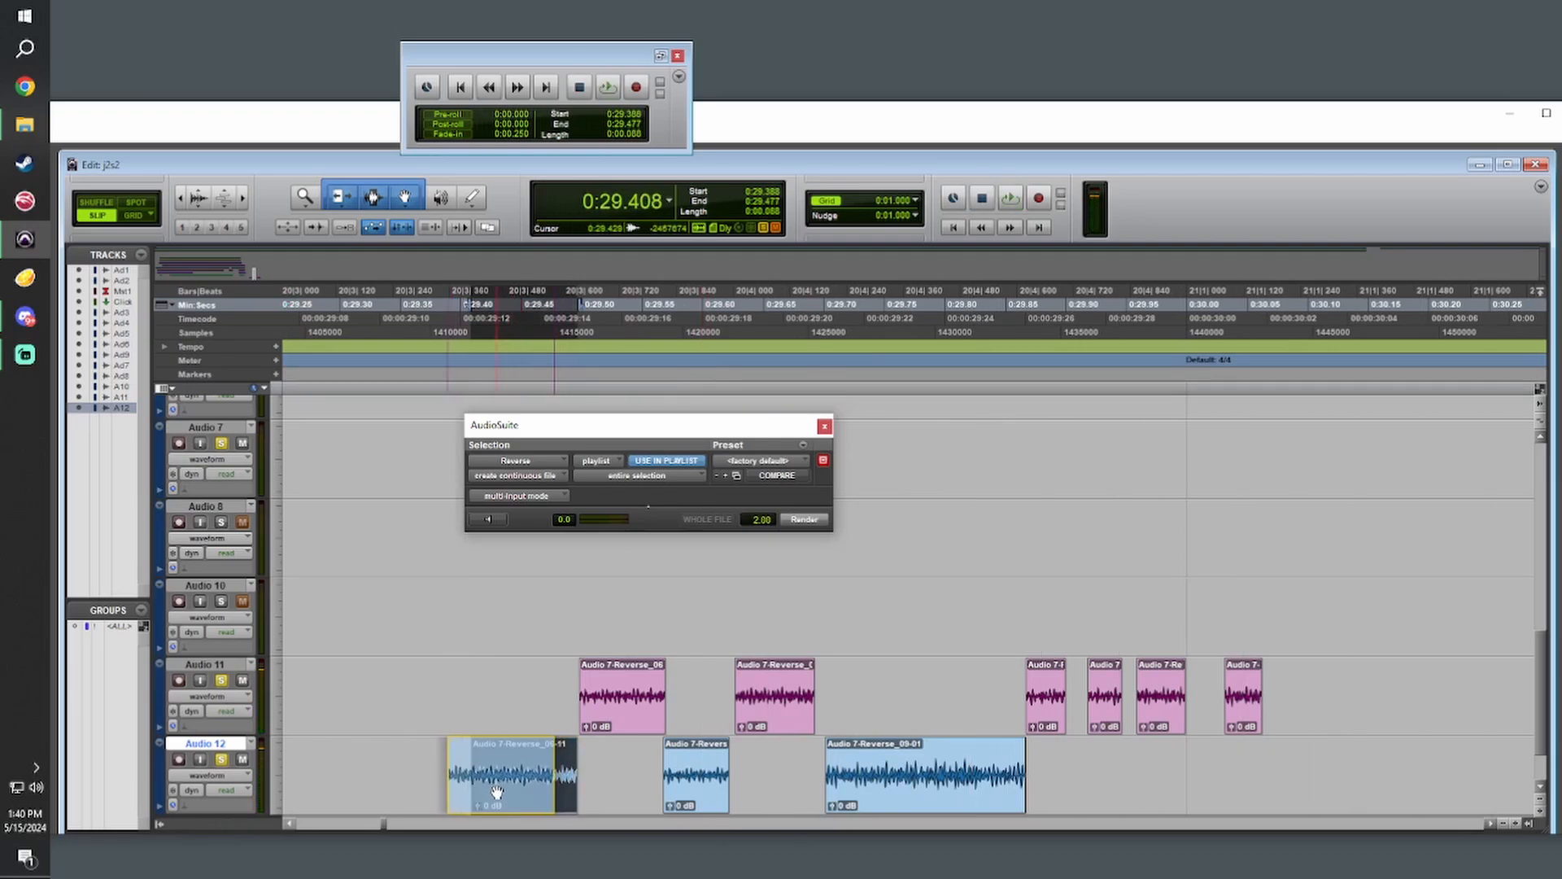
left_click(620, 701)
left_click_drag(620, 702, 626, 710)
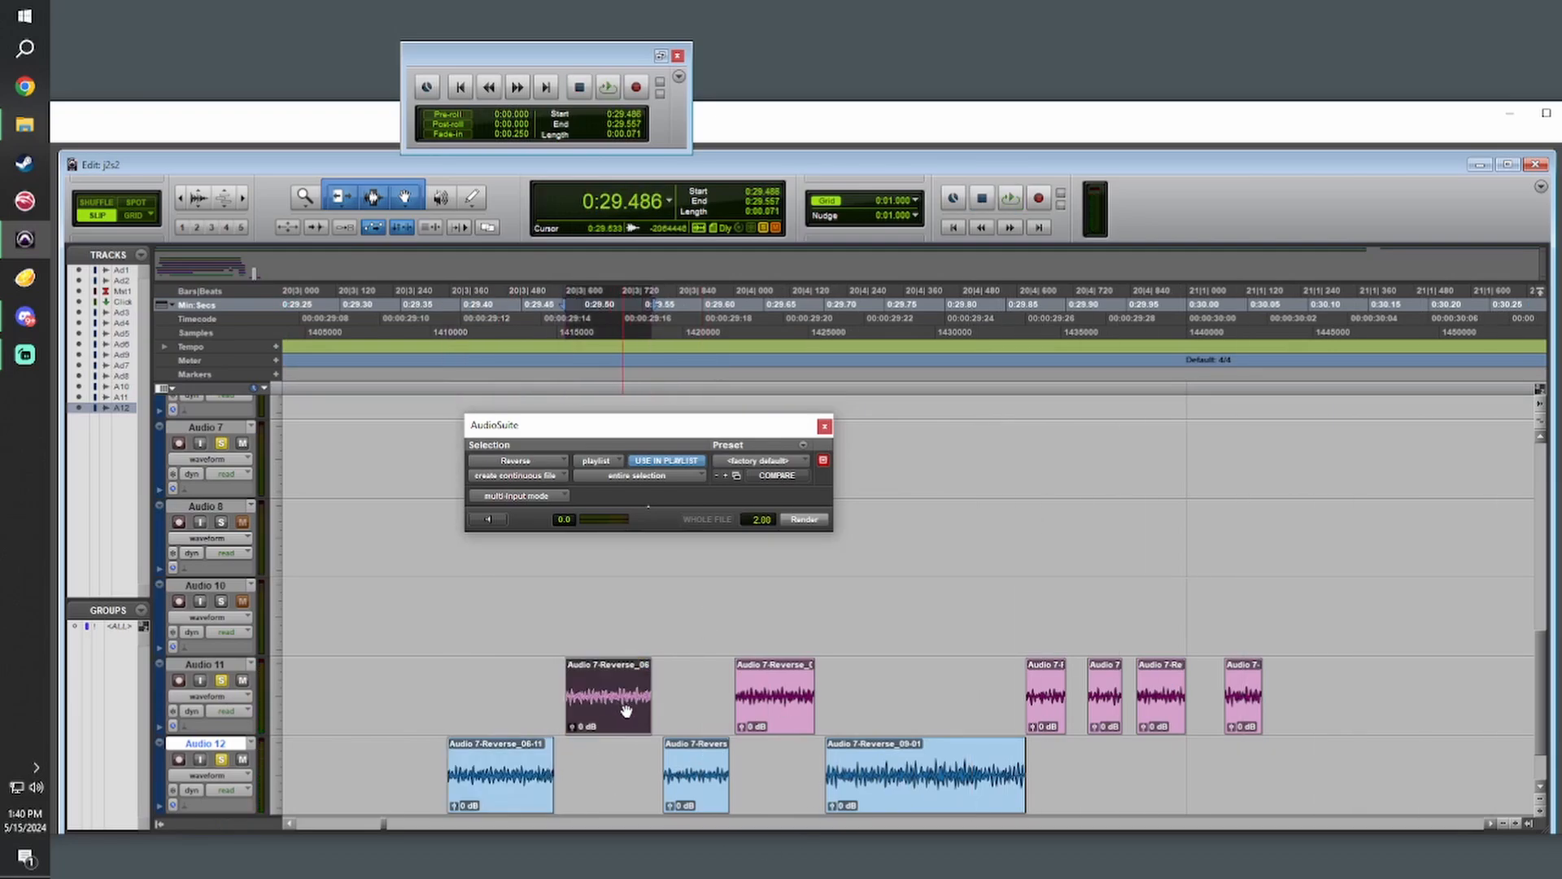
left_click_drag(697, 798, 693, 796)
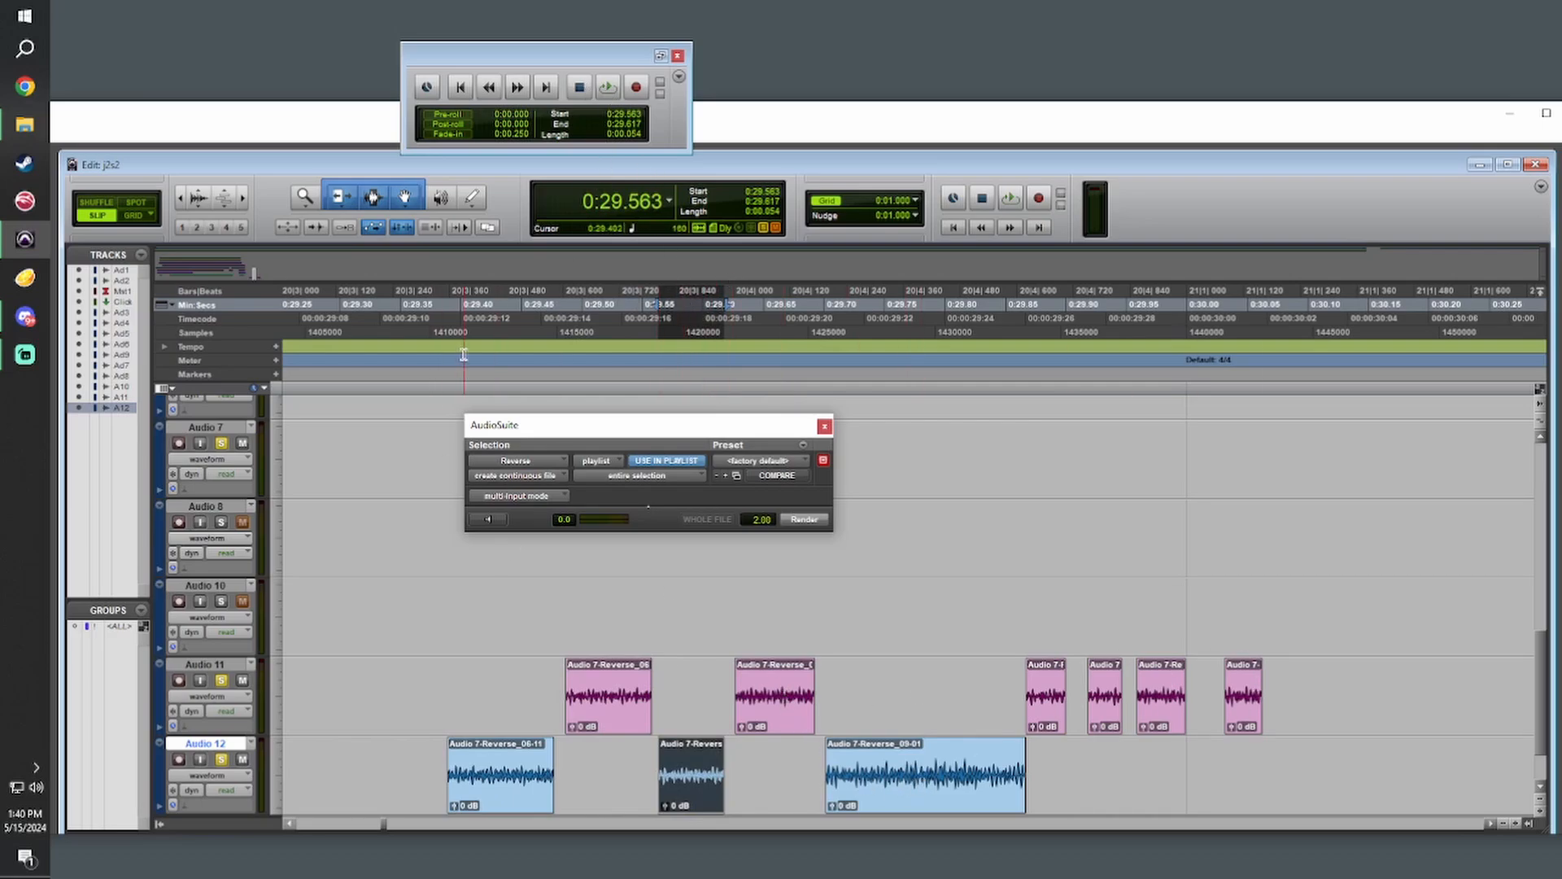
Play back the tightened arrangement of both tracks from 0:29.384.
left_click(438, 401)
left_click(440, 399)
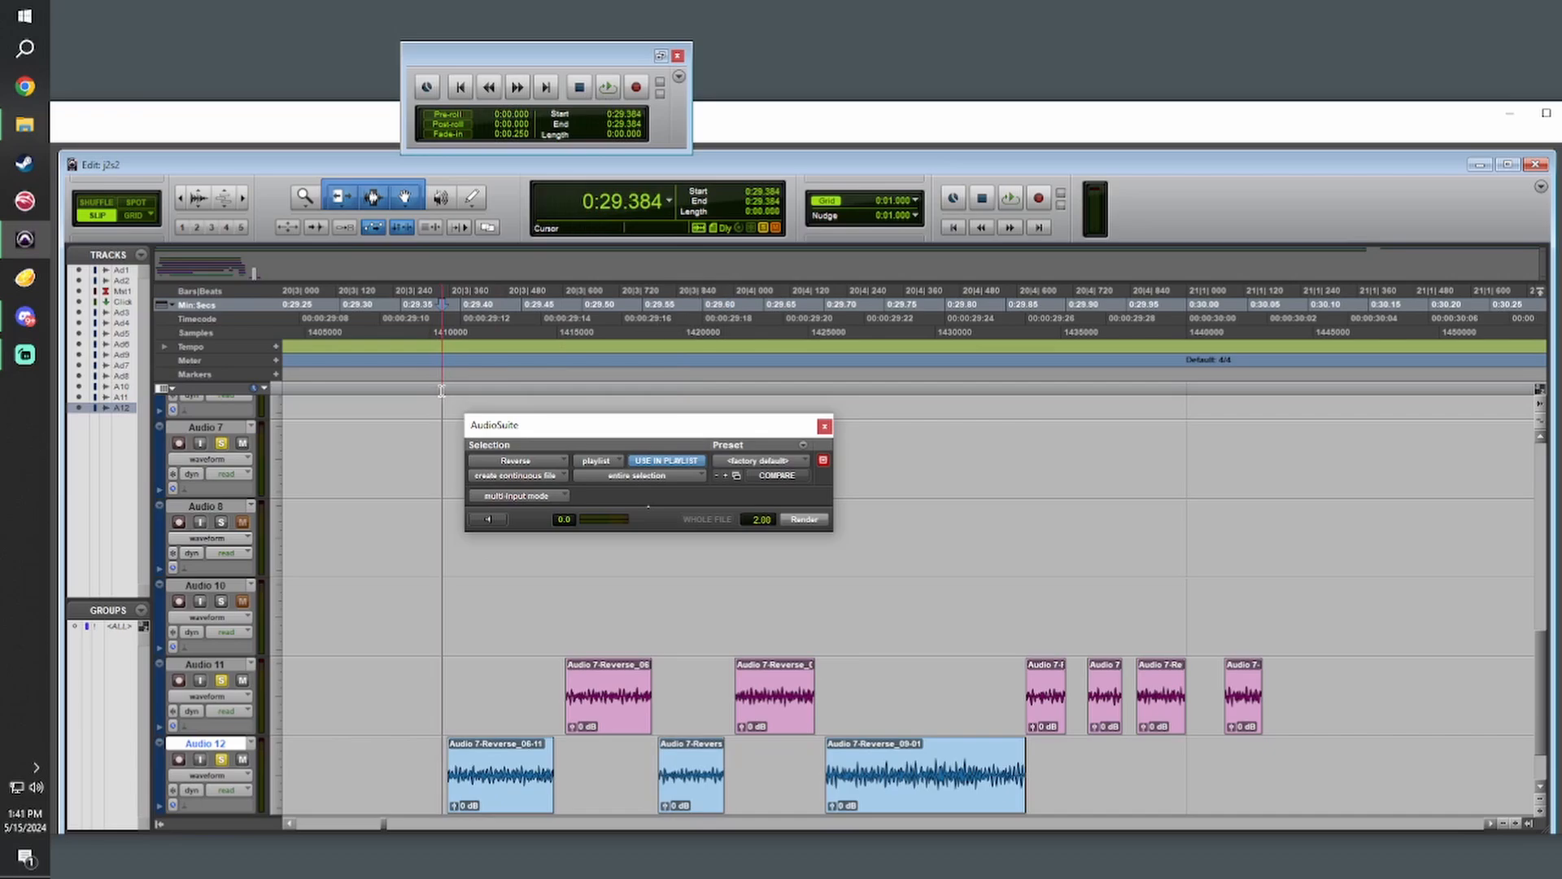
left_click(607, 87)
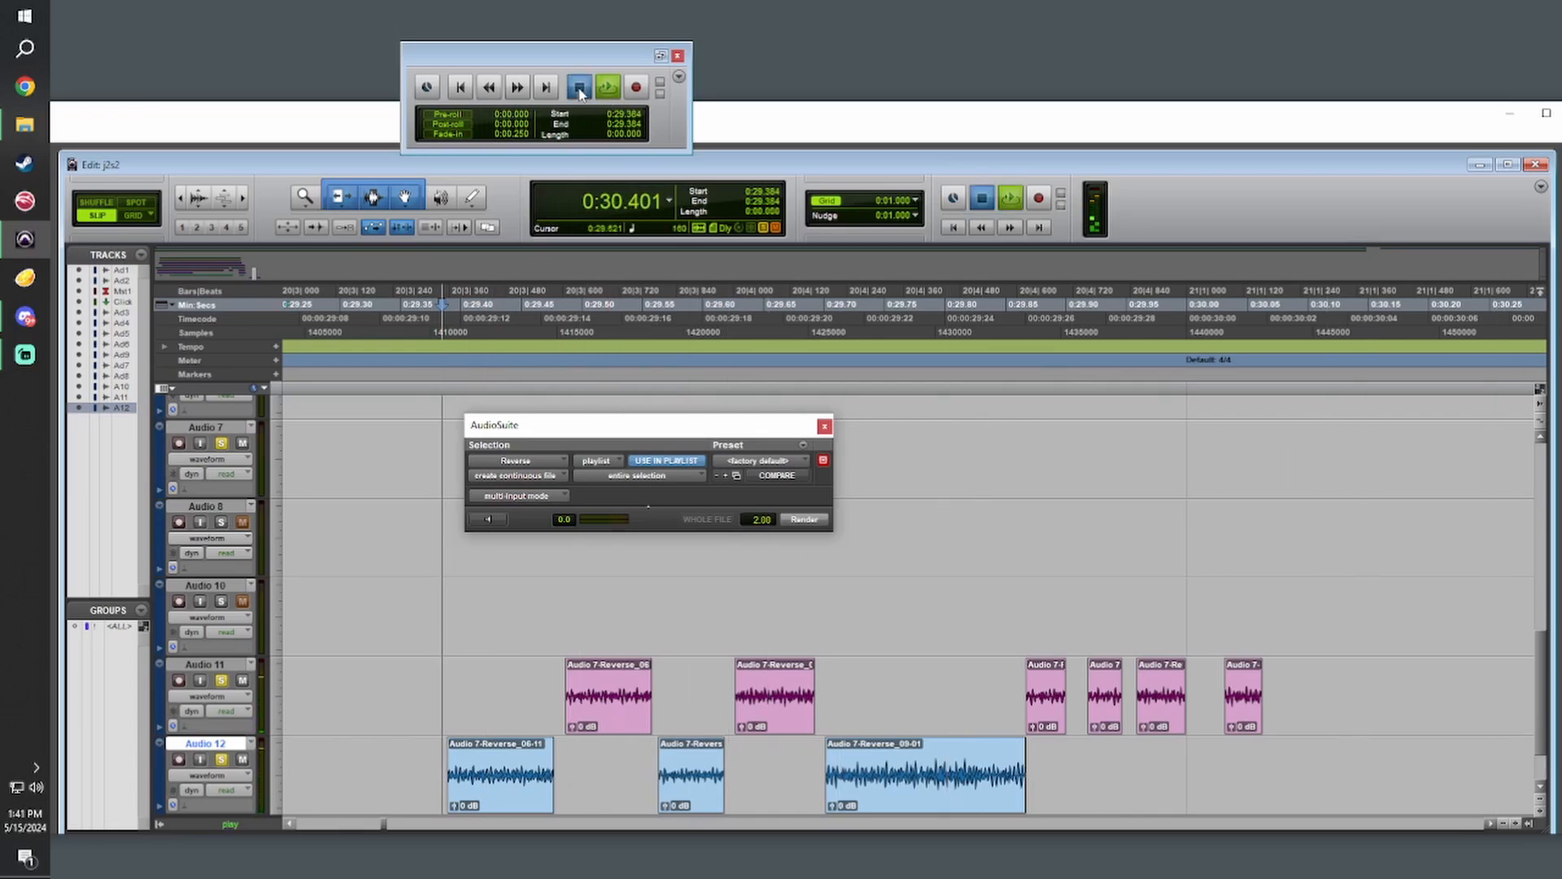
left_click(579, 87)
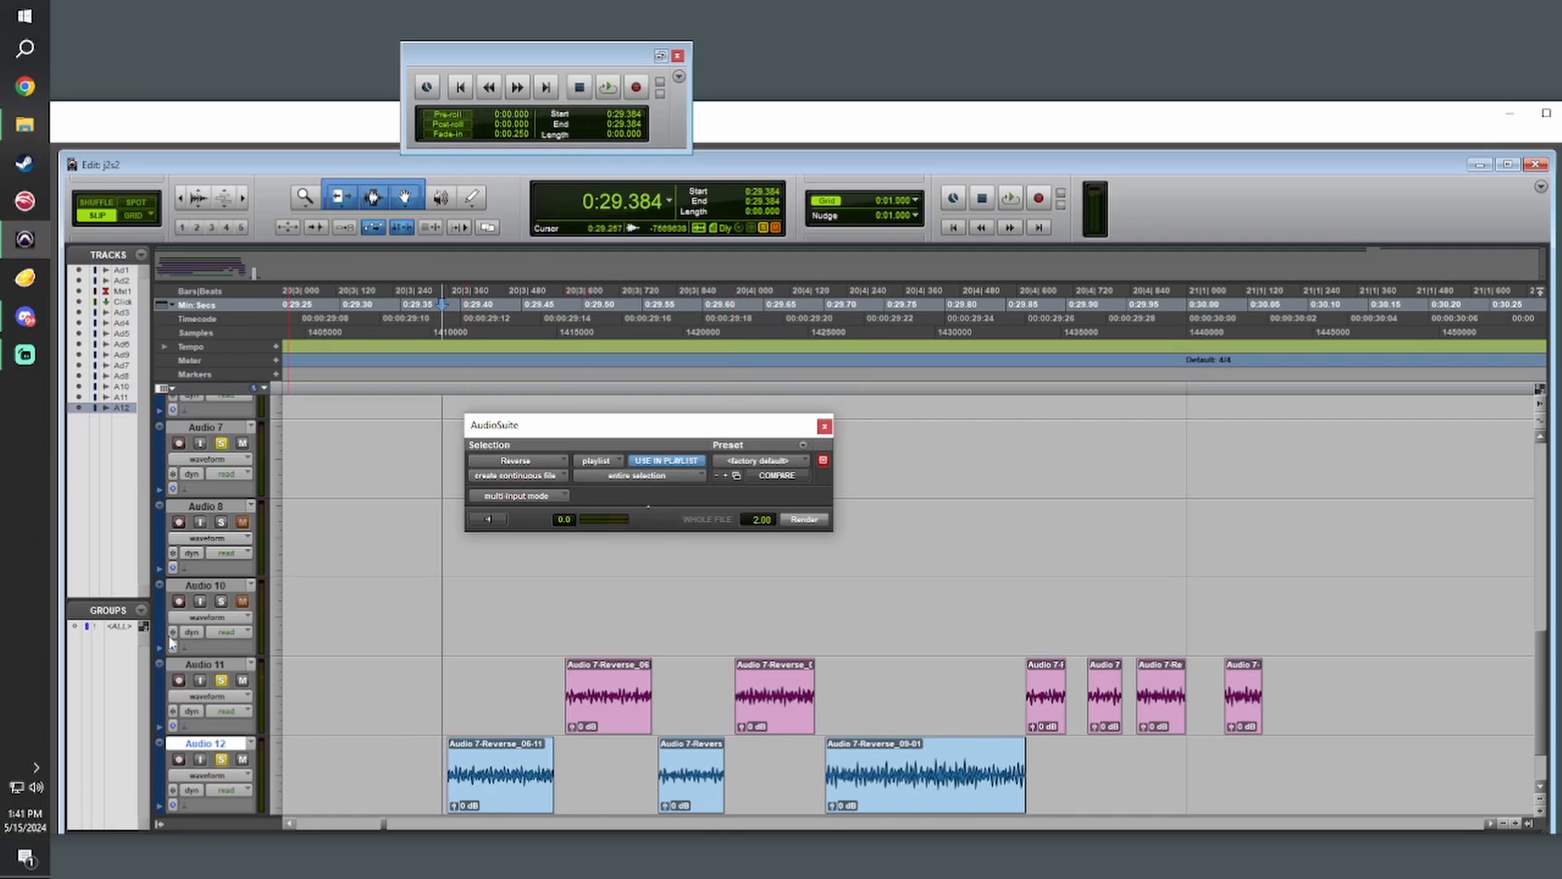
mouse_move(29, 356)
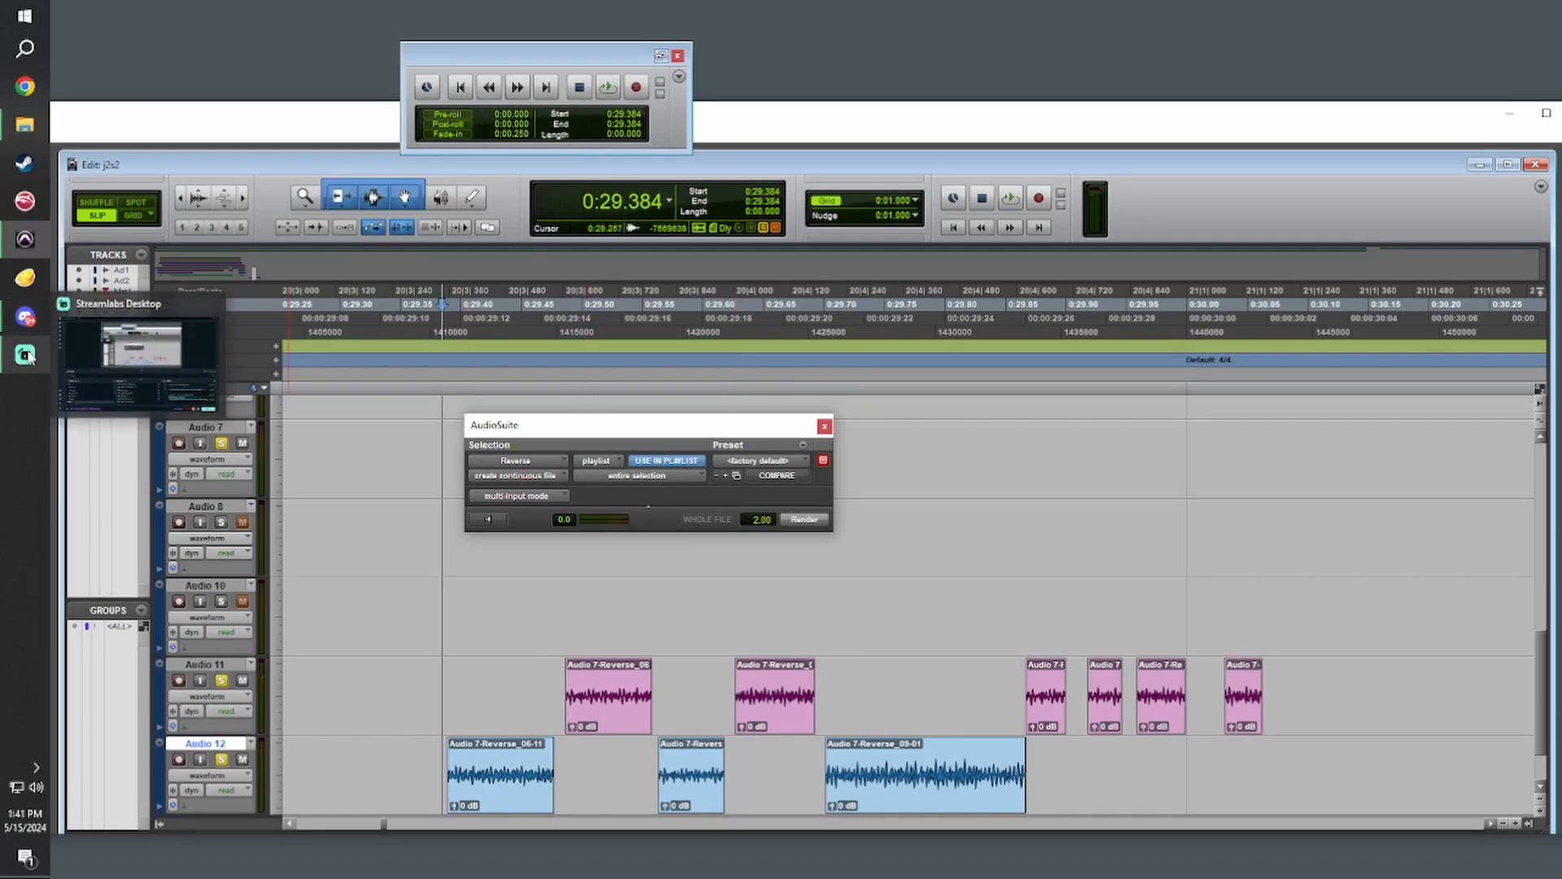
left_click(28, 360)
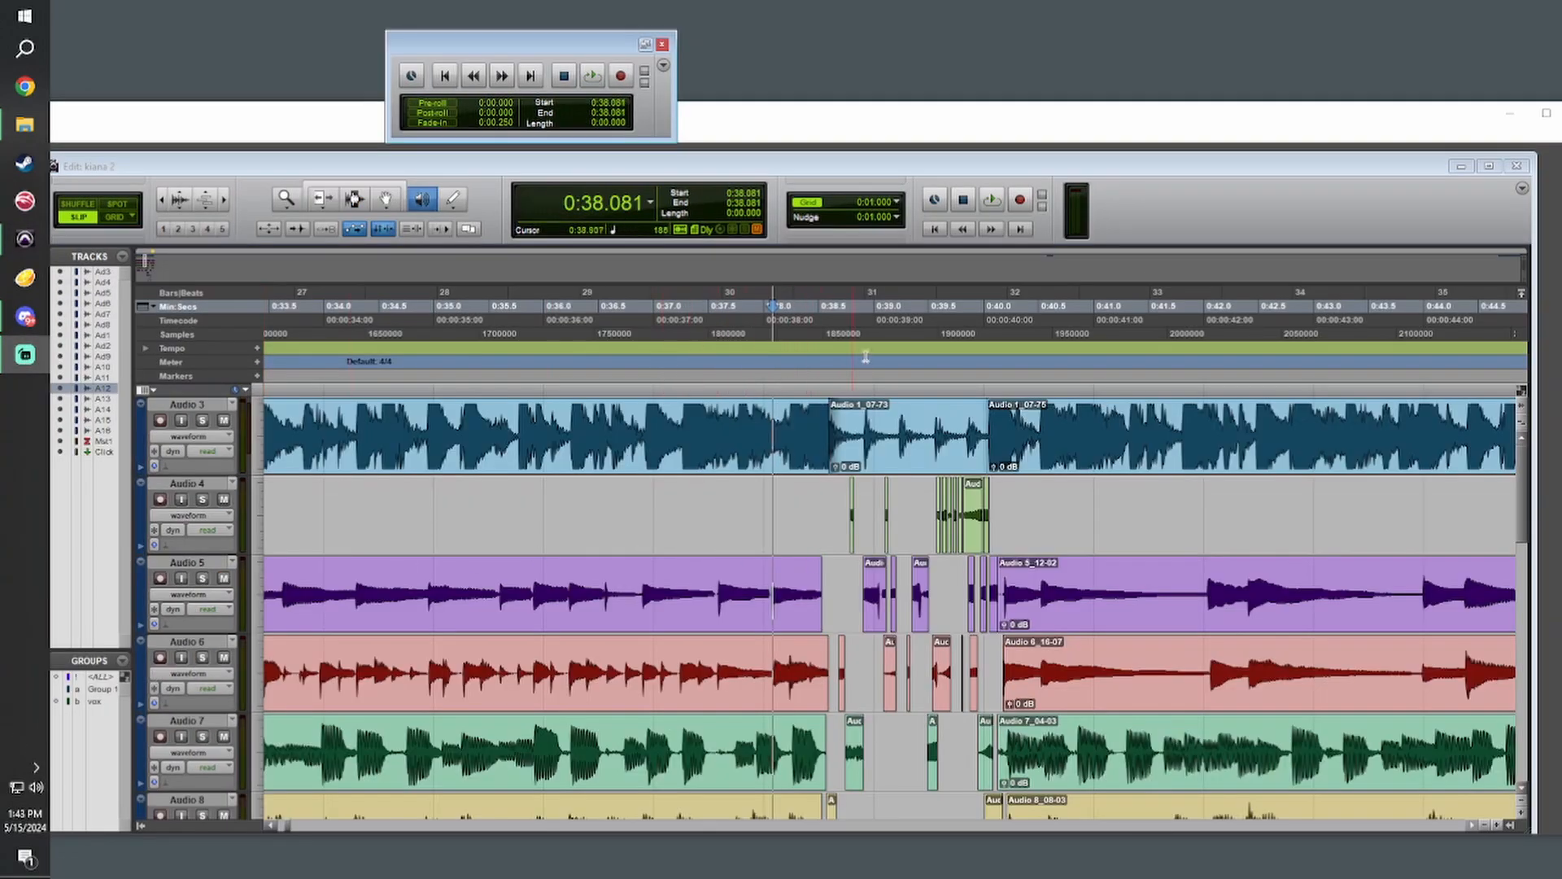
Play back the glitch break across all tracks from 0:38.348.
left_click(802, 391)
left_click(803, 391)
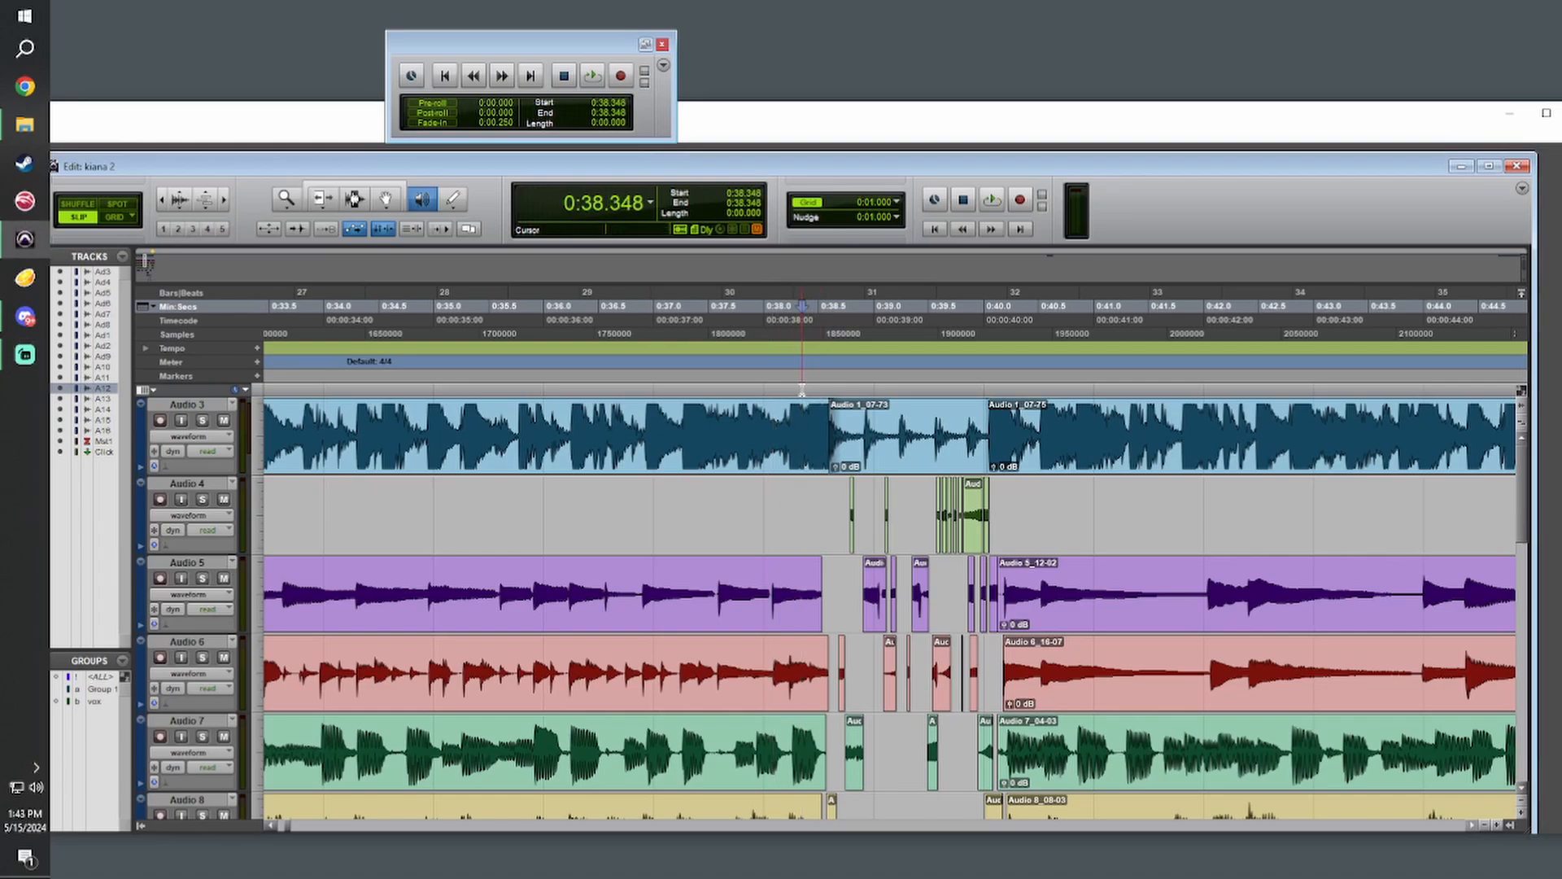
key("space")
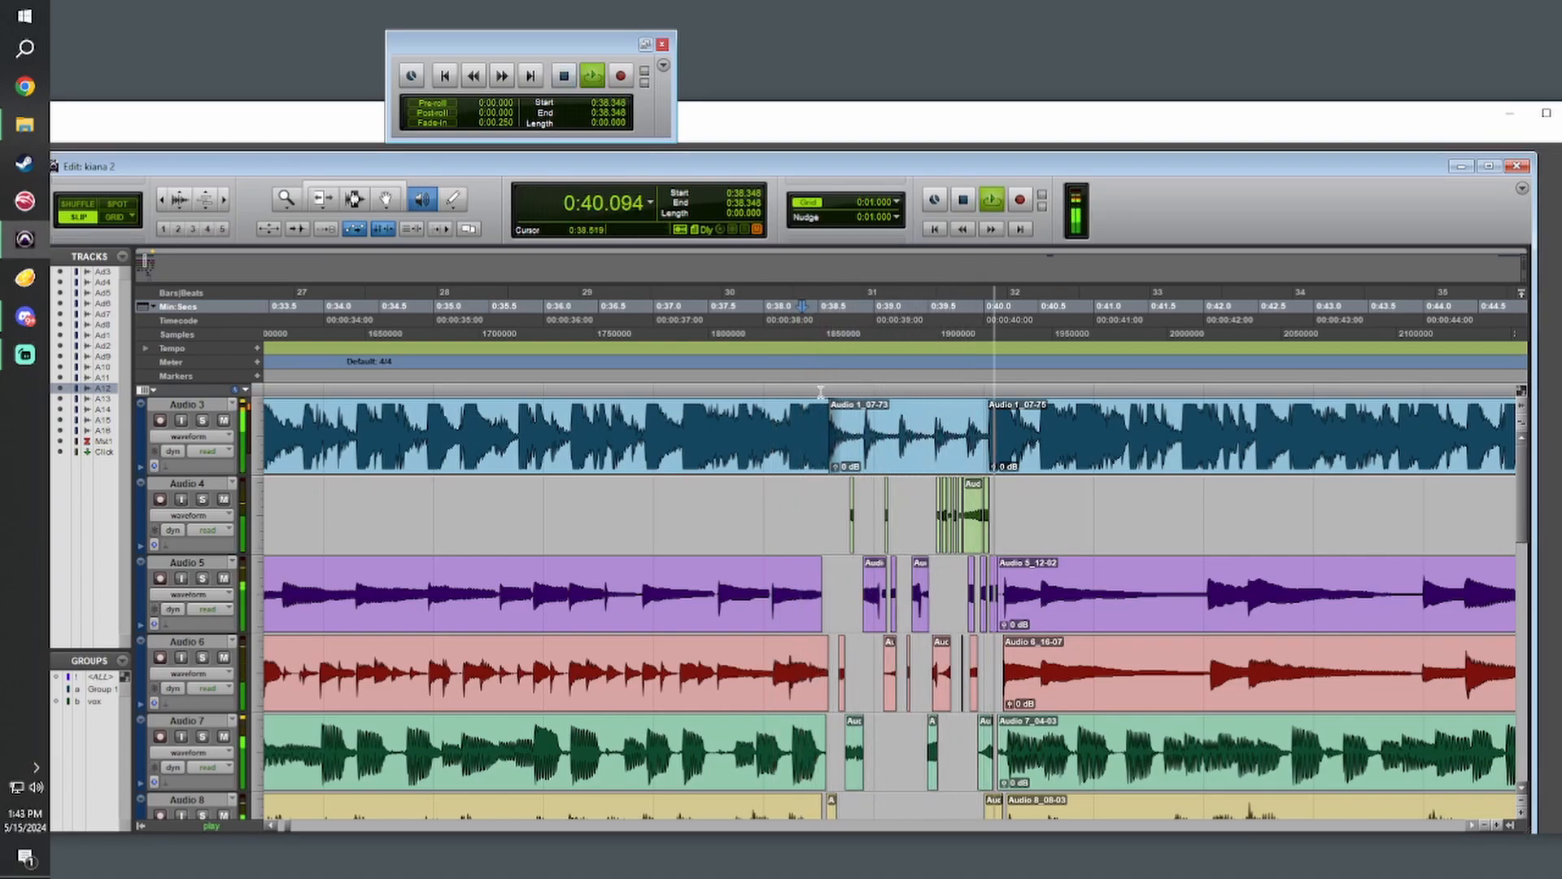
key("space")
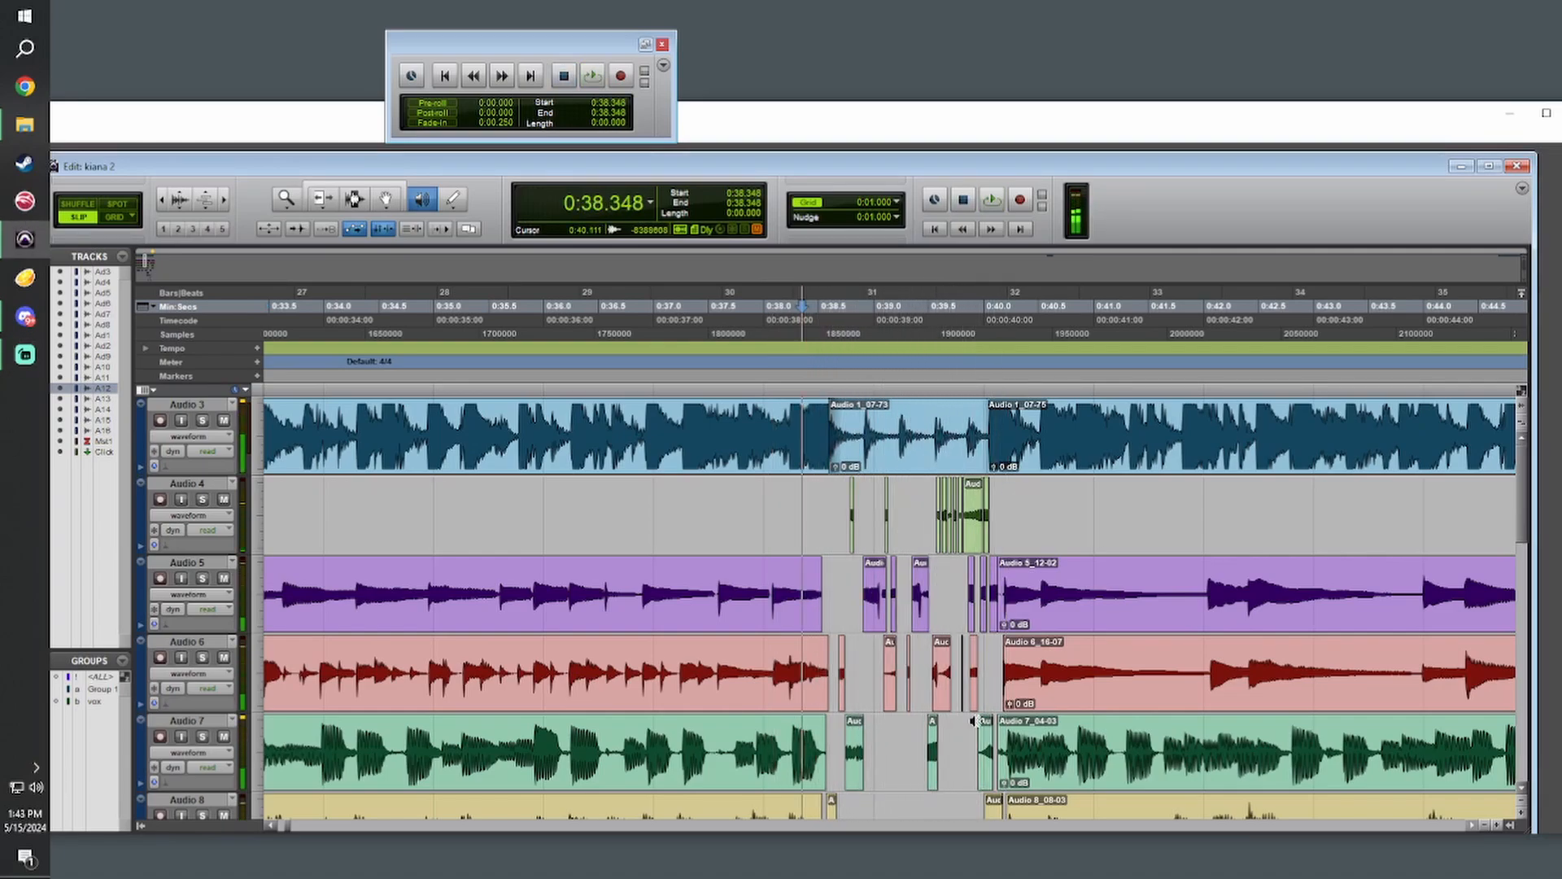
Go to the second glitch break near 0:56 and play it back twice from 0:55.337.
left_click(1471, 824)
left_click(1470, 825)
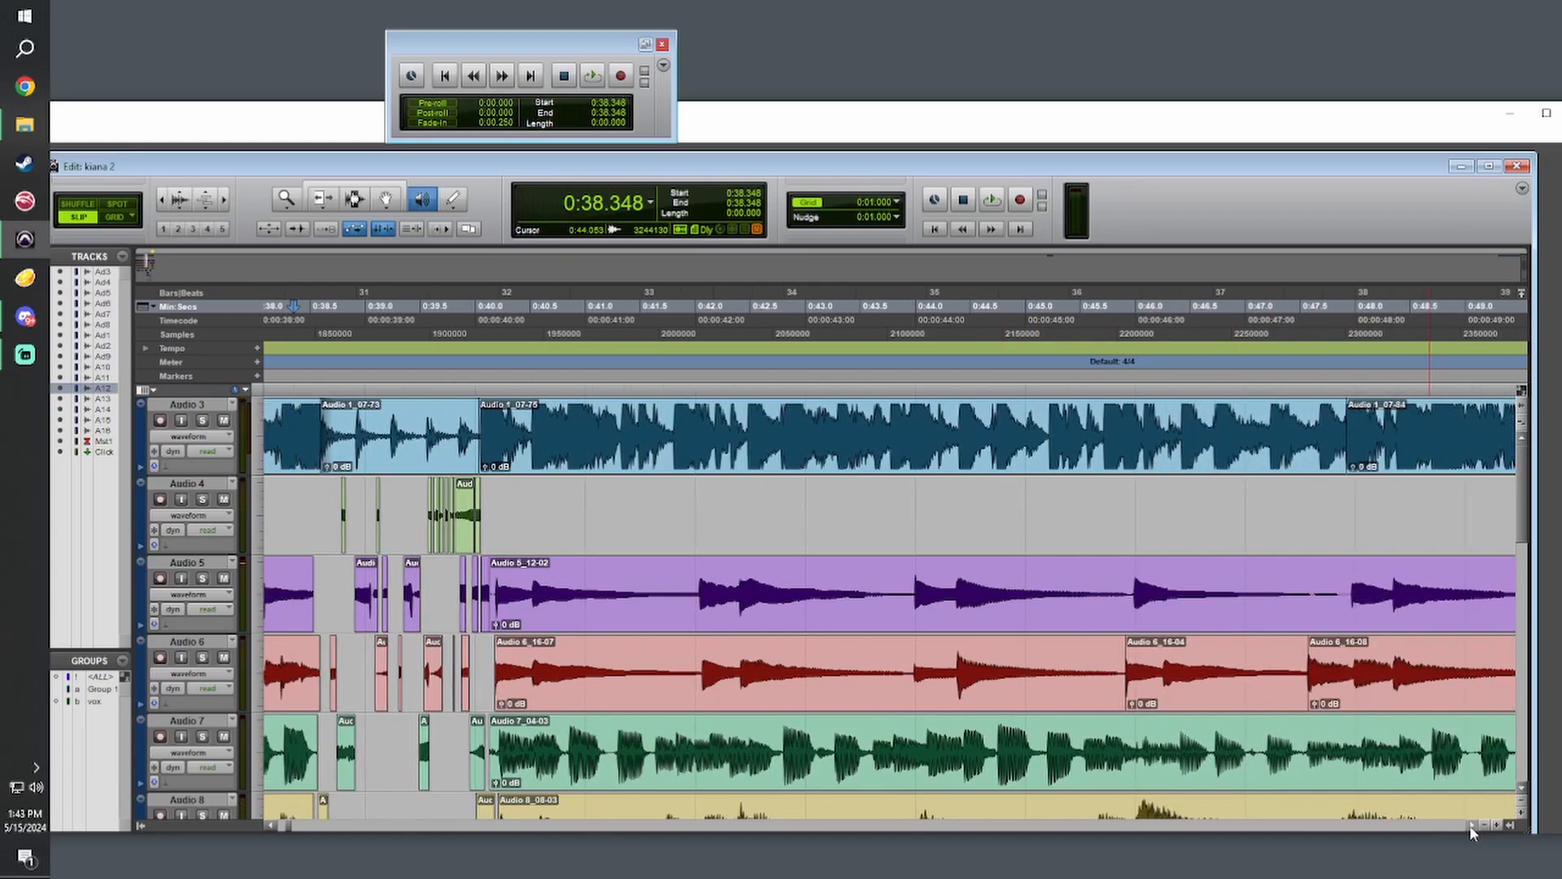
left_click(1470, 825)
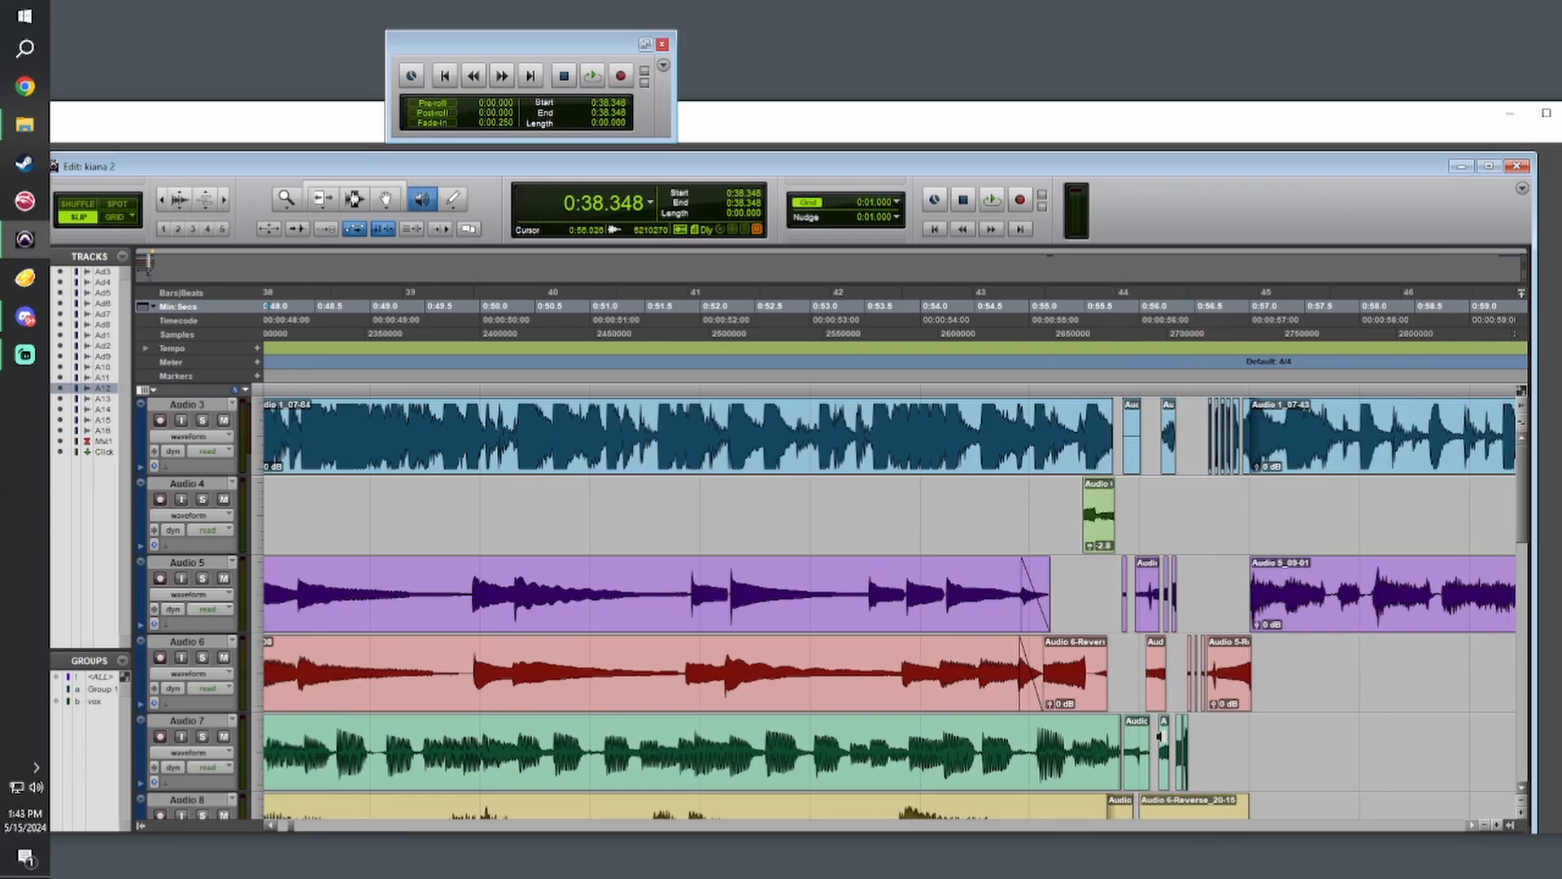
scroll(1238, 721, "down", 2)
scroll(1239, 721, "up", 2)
left_click(1067, 392)
key("space")
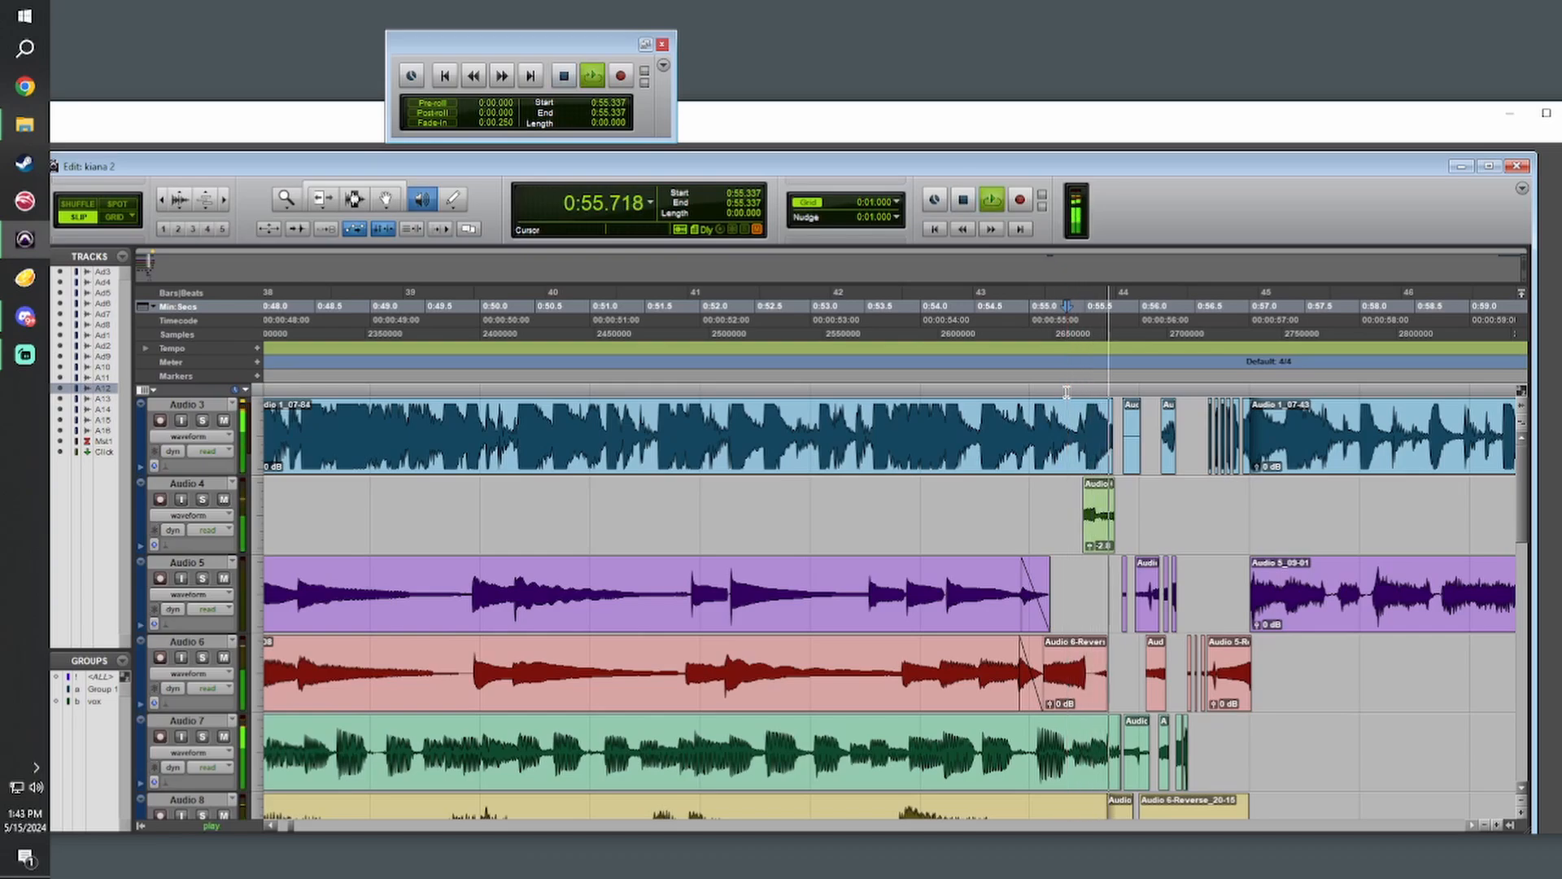
key("space")
key("space")
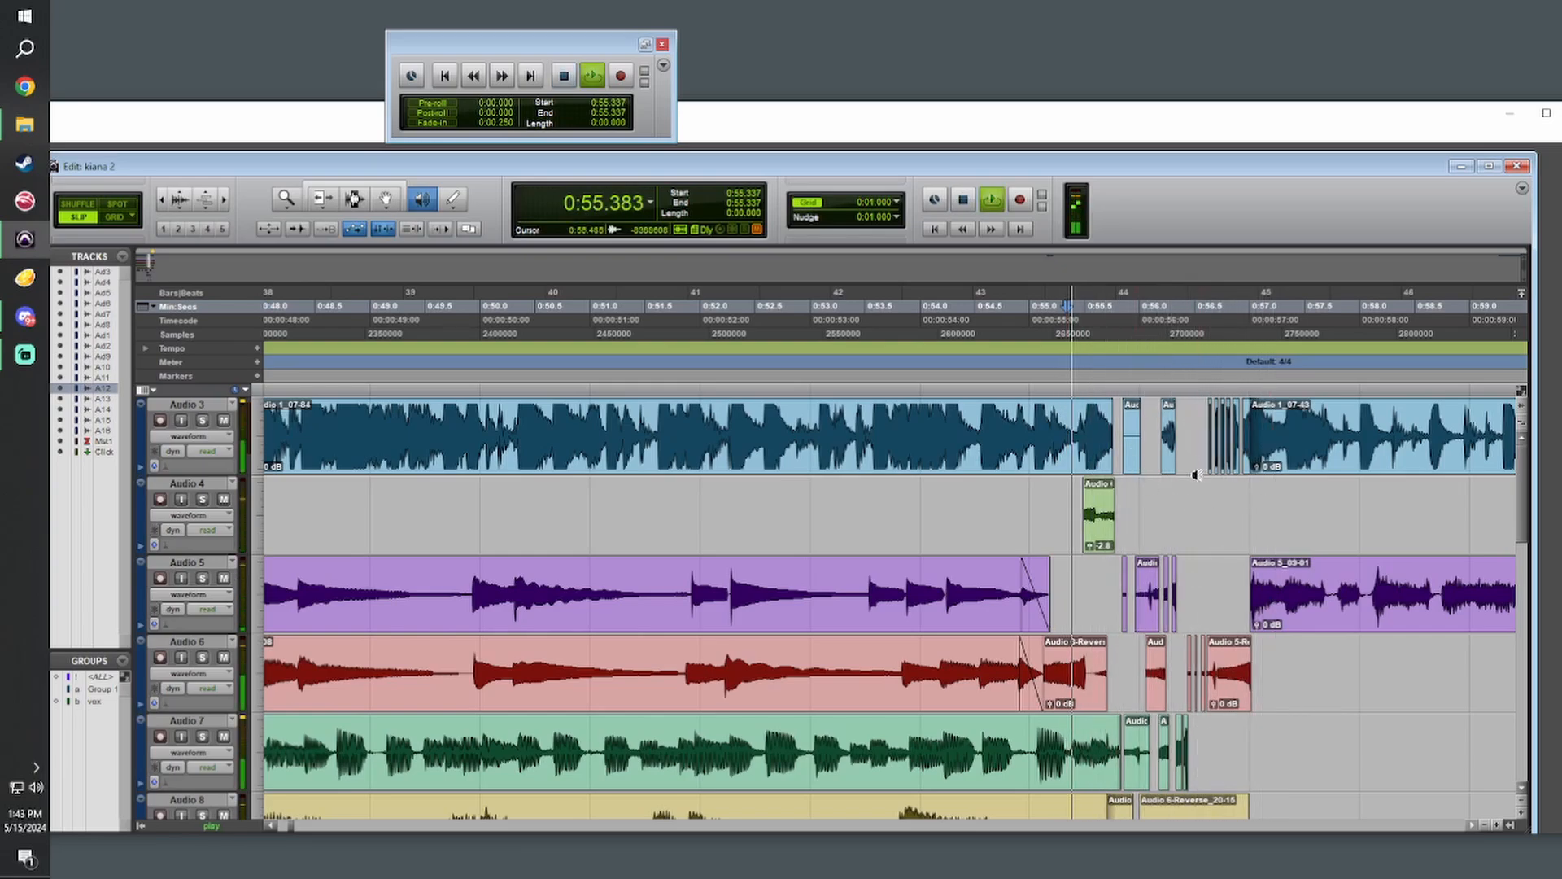
key("space")
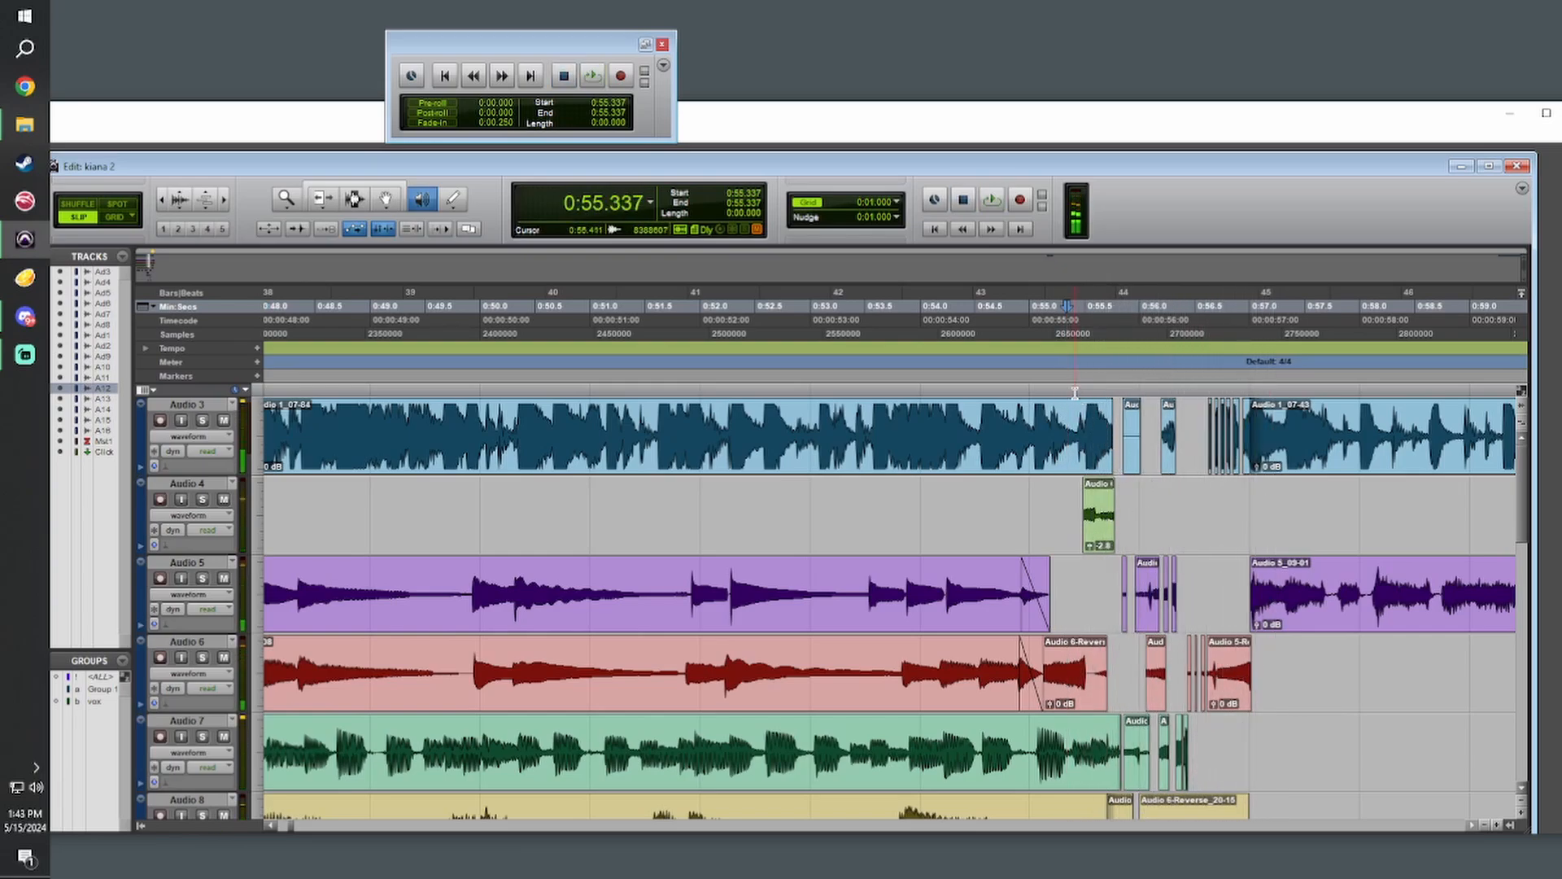
Solo Audio 3 and play back its short chopped clips from 0:56.596.
left_click(1078, 411)
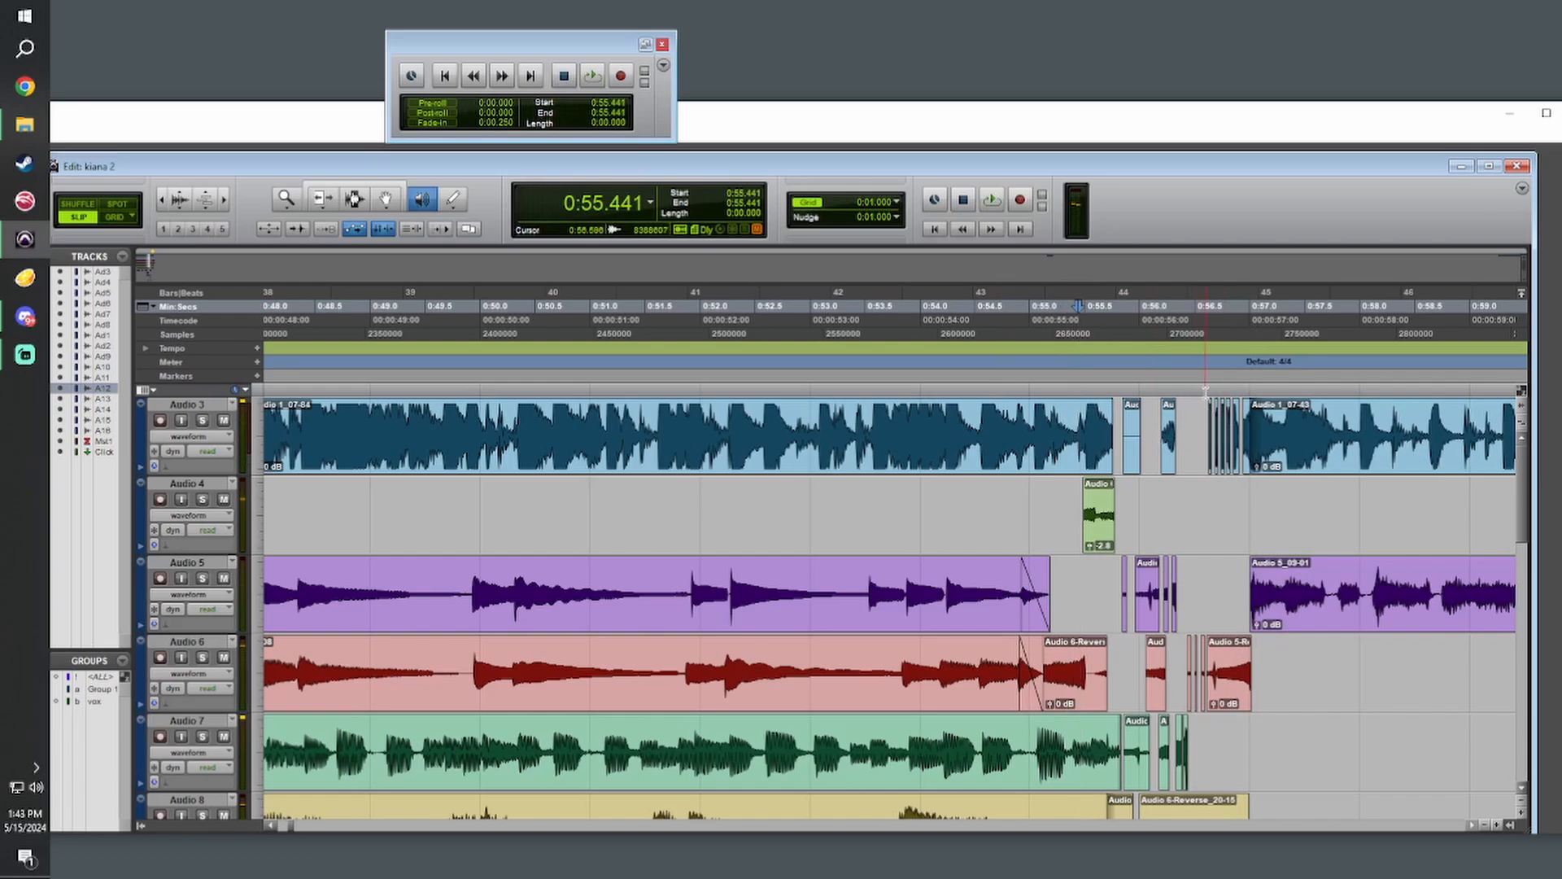
left_click(1206, 417)
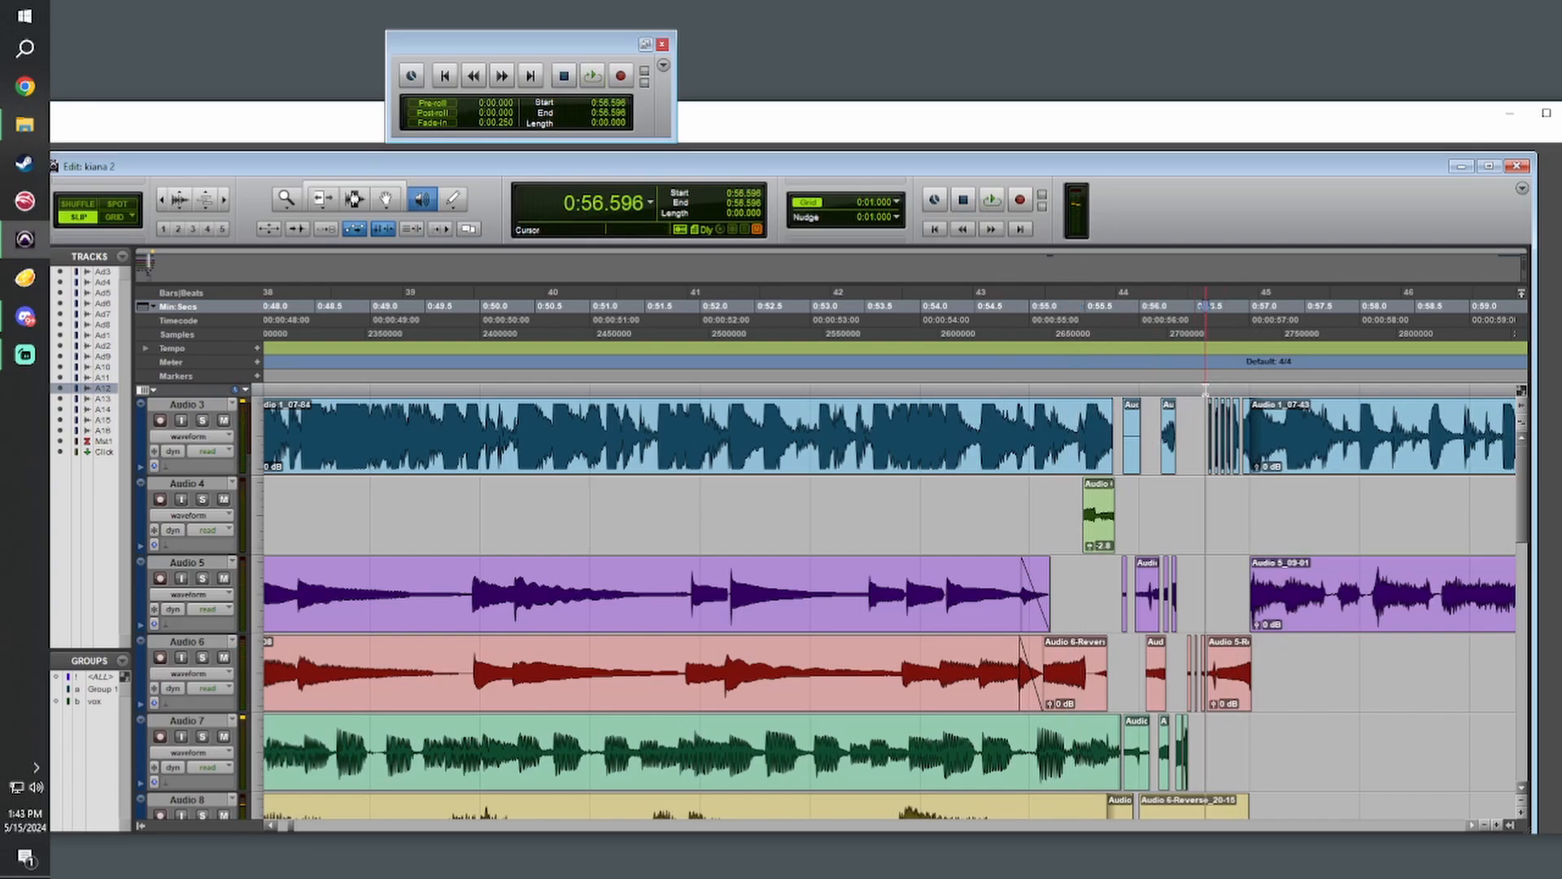
left_click(203, 421)
key("space")
key("space")
key("space")
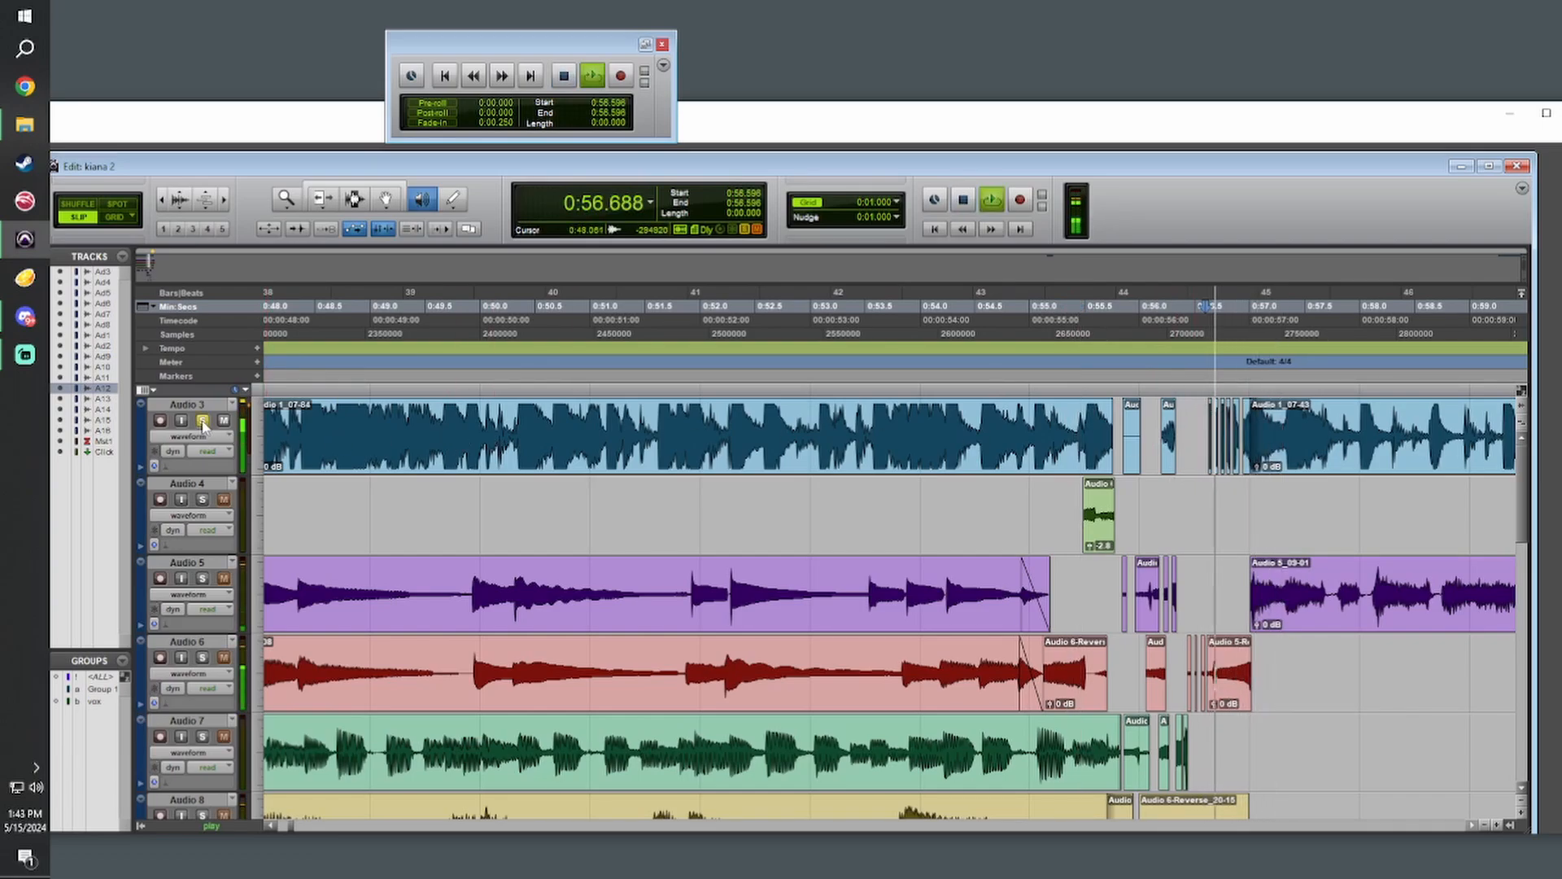
key("space")
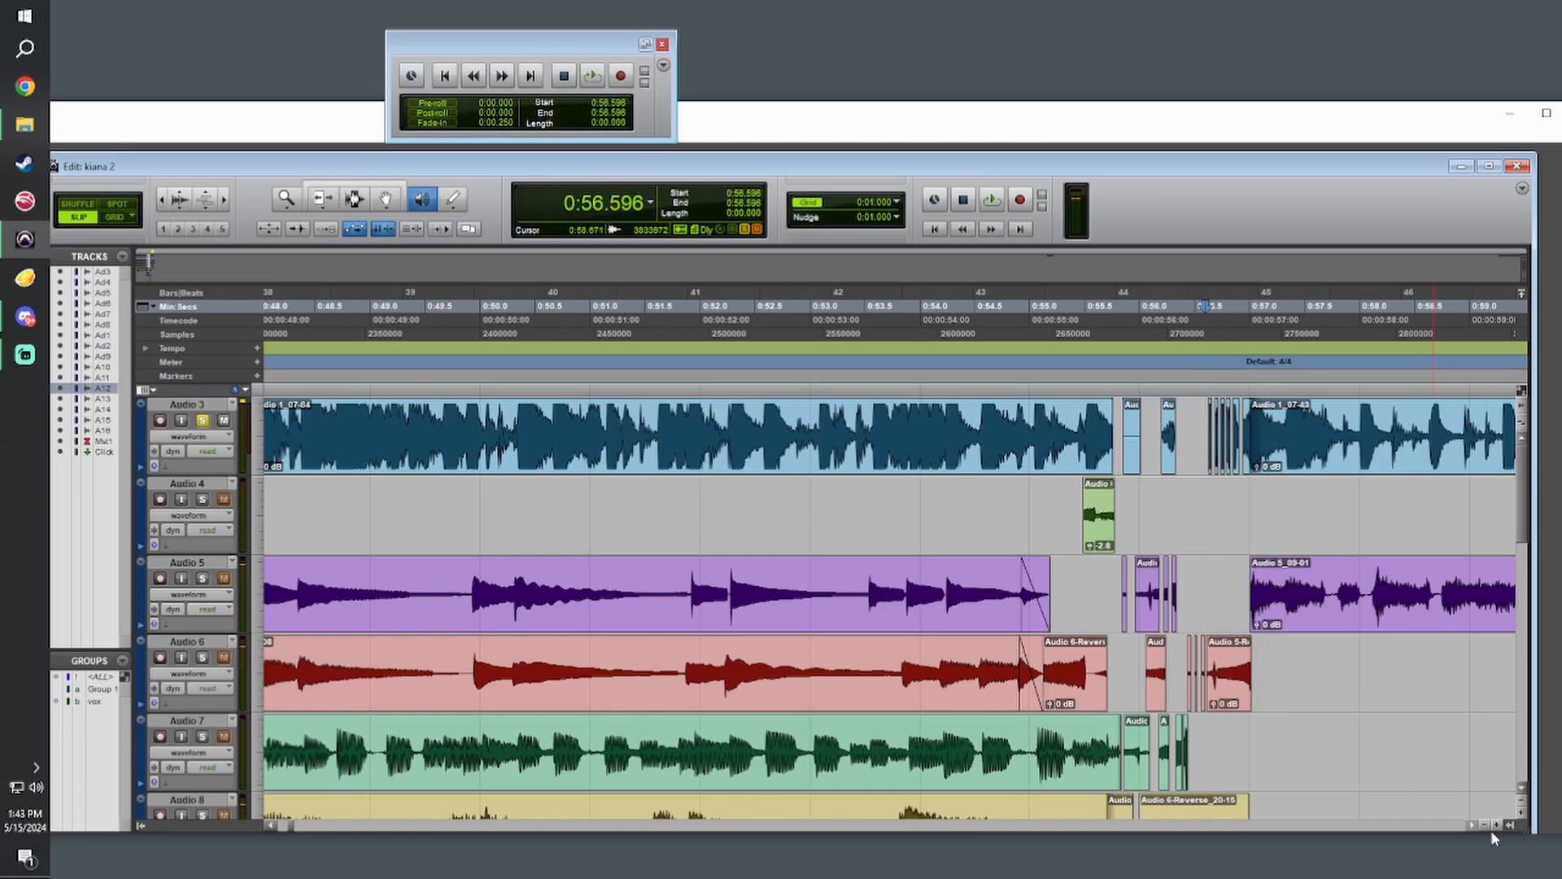
Unsolo Audio 3, select the glitch section from 0:55.755 to 0:57.000 across all tracks, and play it.
left_click(1497, 823)
left_click(1497, 823)
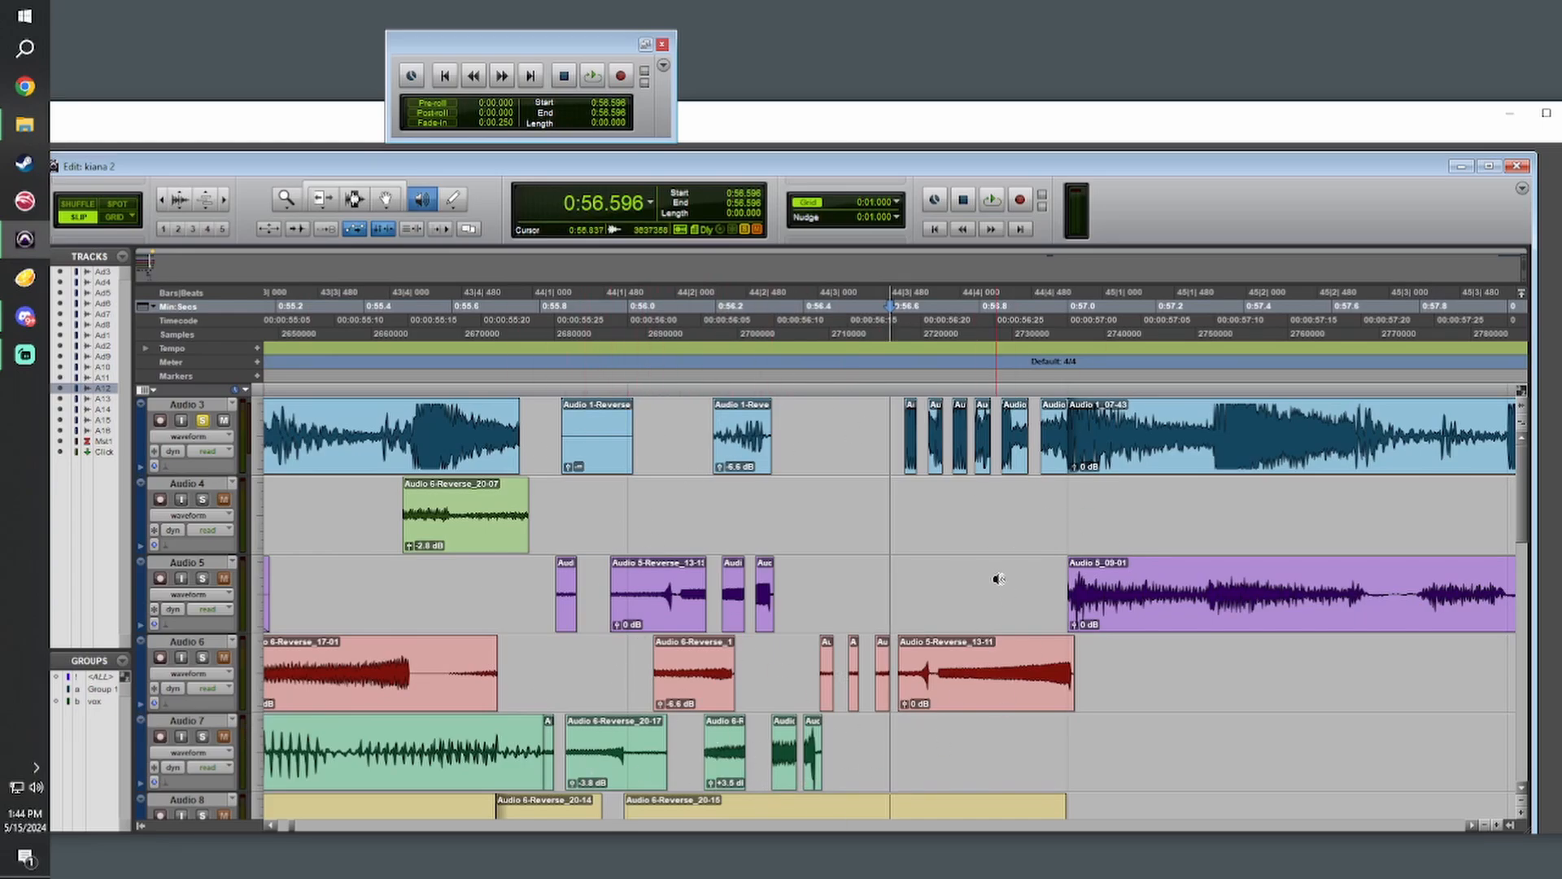
left_click(511, 385)
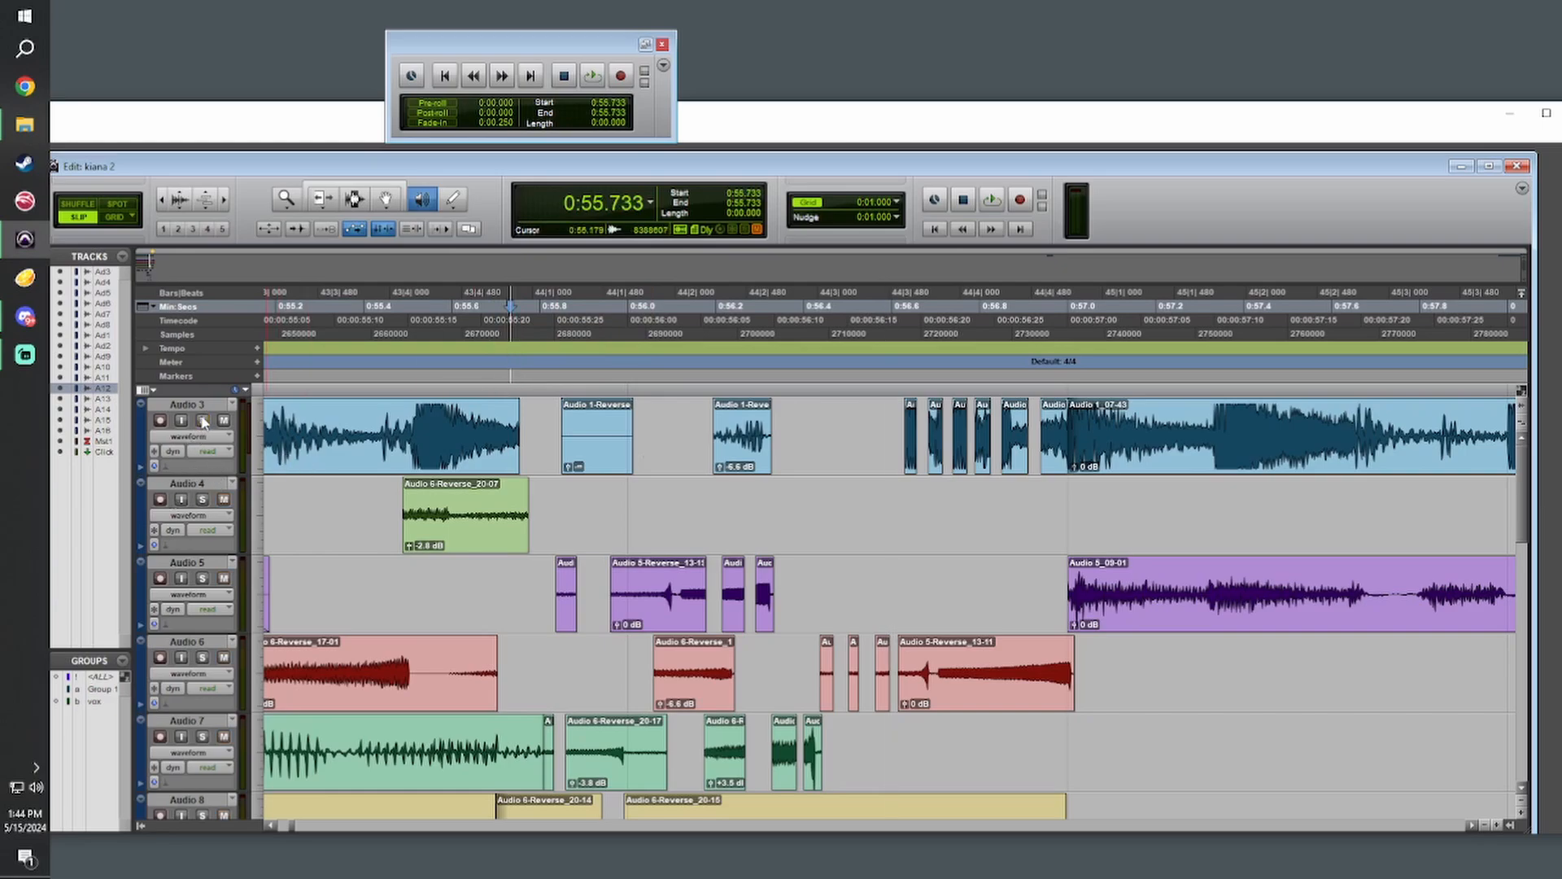
left_click_drag(520, 387, 1066, 607)
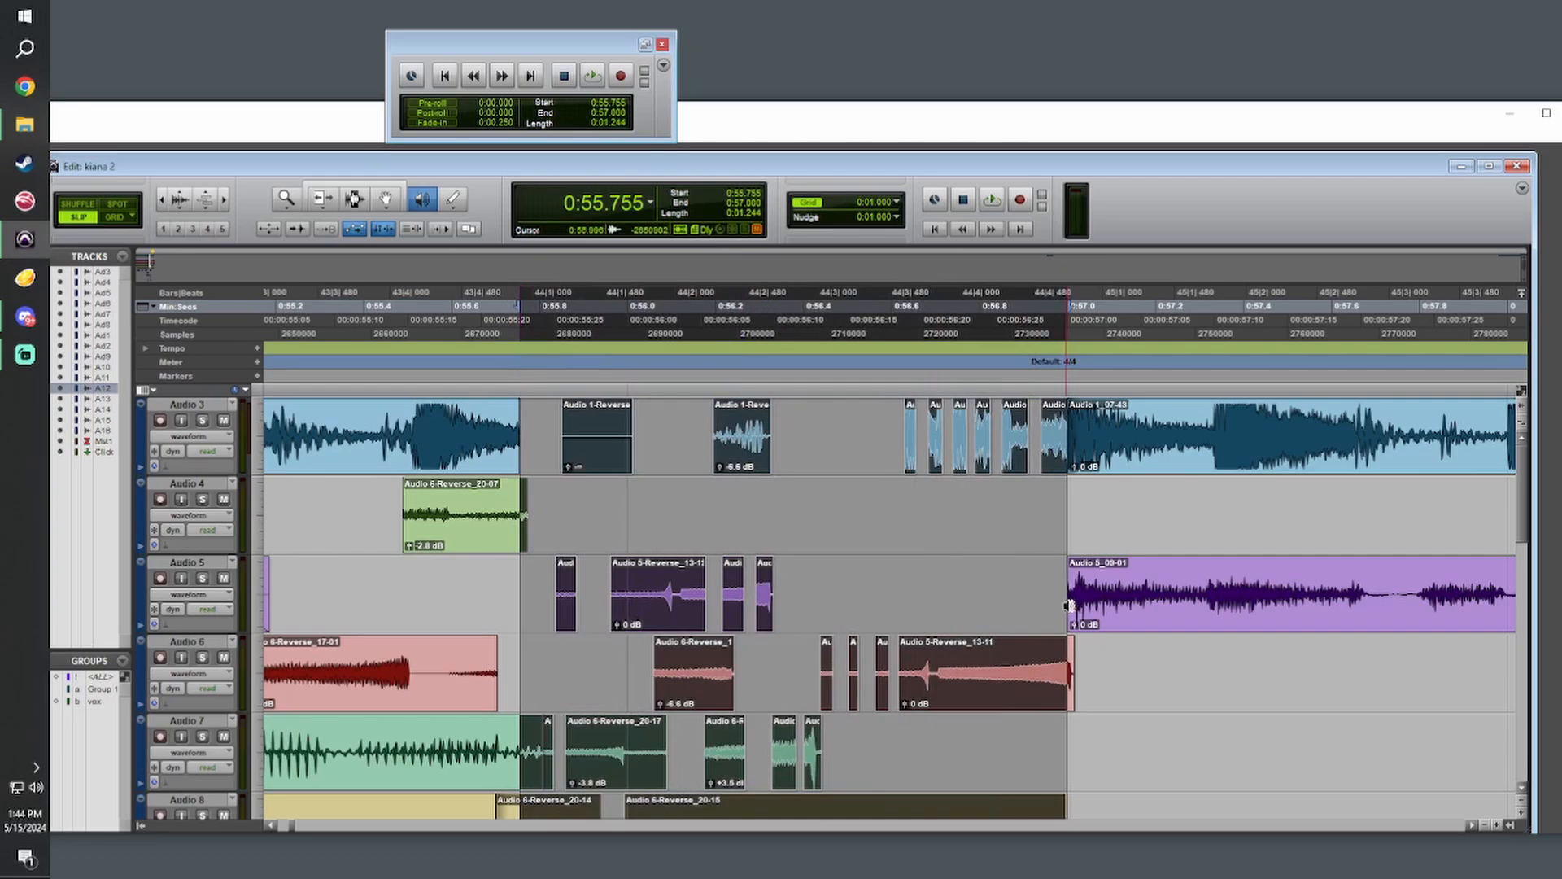
key("space")
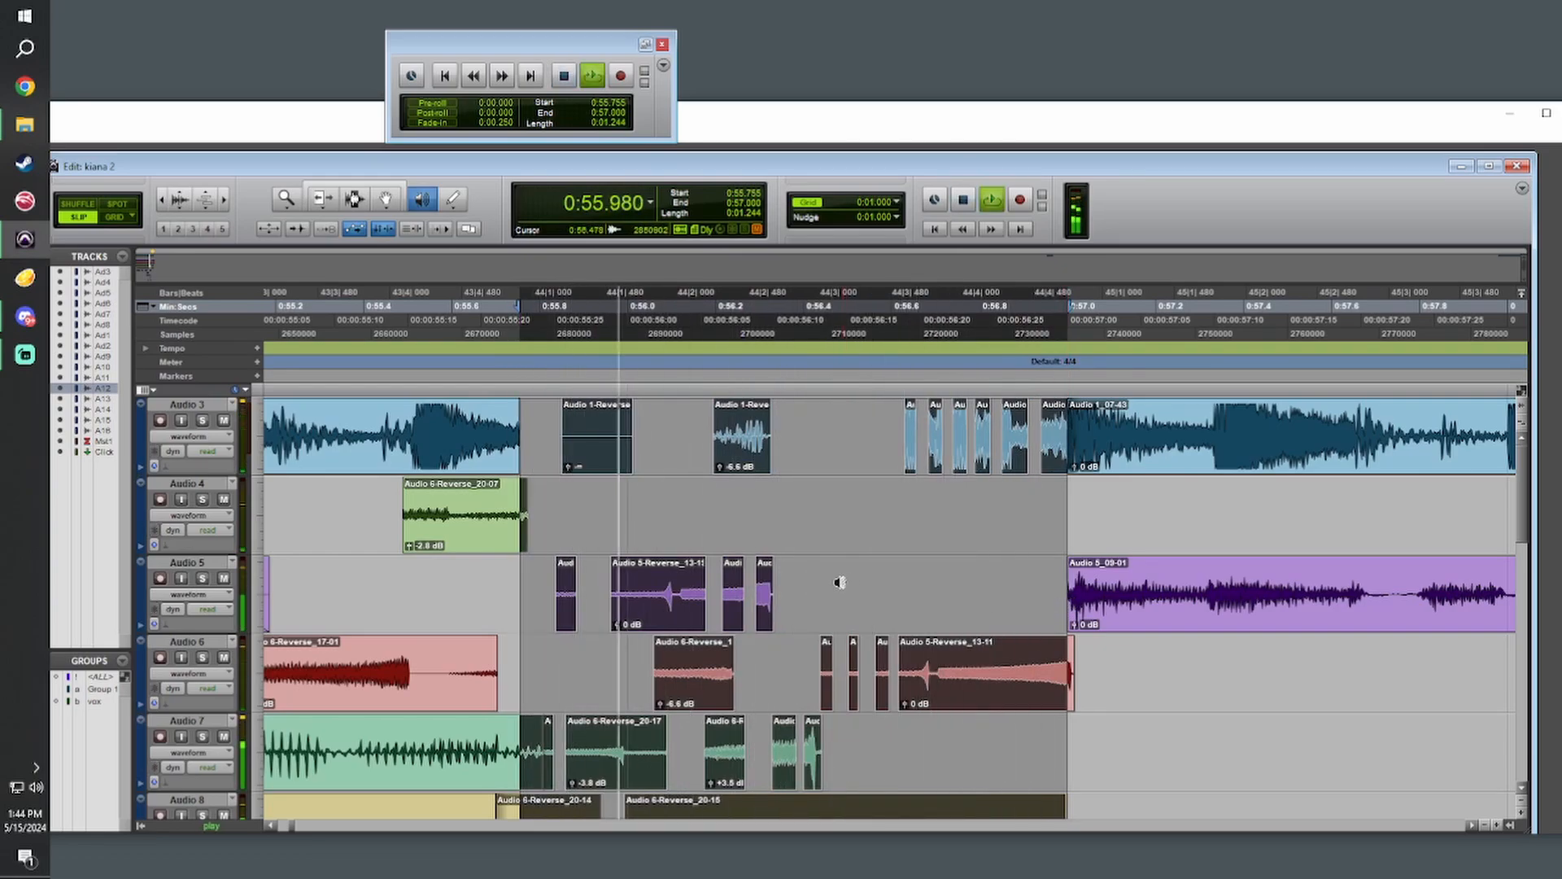
key("space")
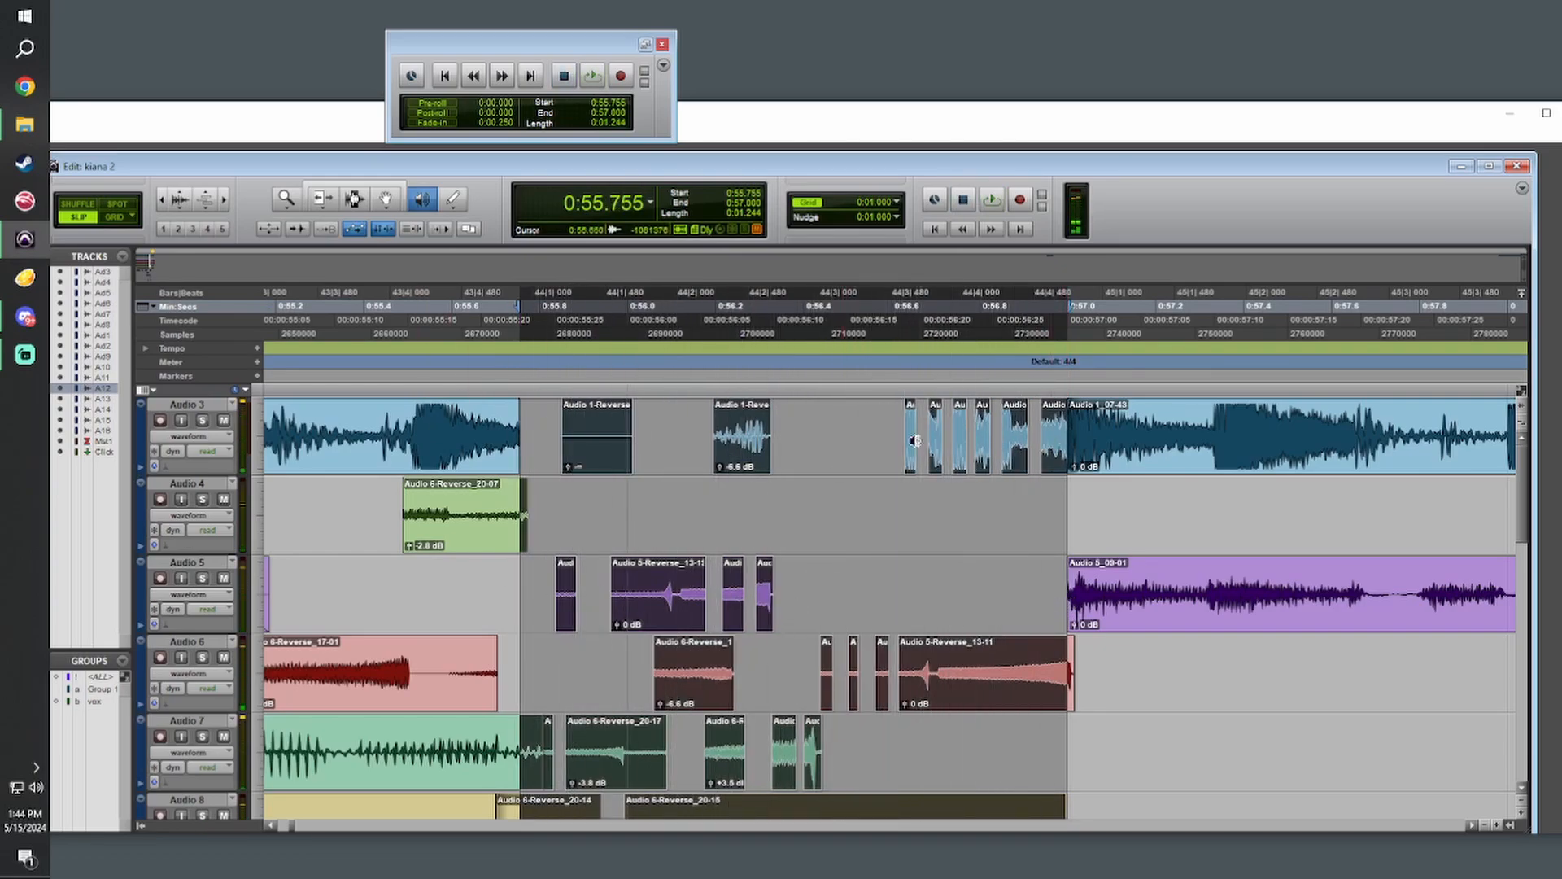
Play the selected glitch section with only Audio 3 soloed, and again with only Audio 5 soloed.
left_click(202, 421)
key("space")
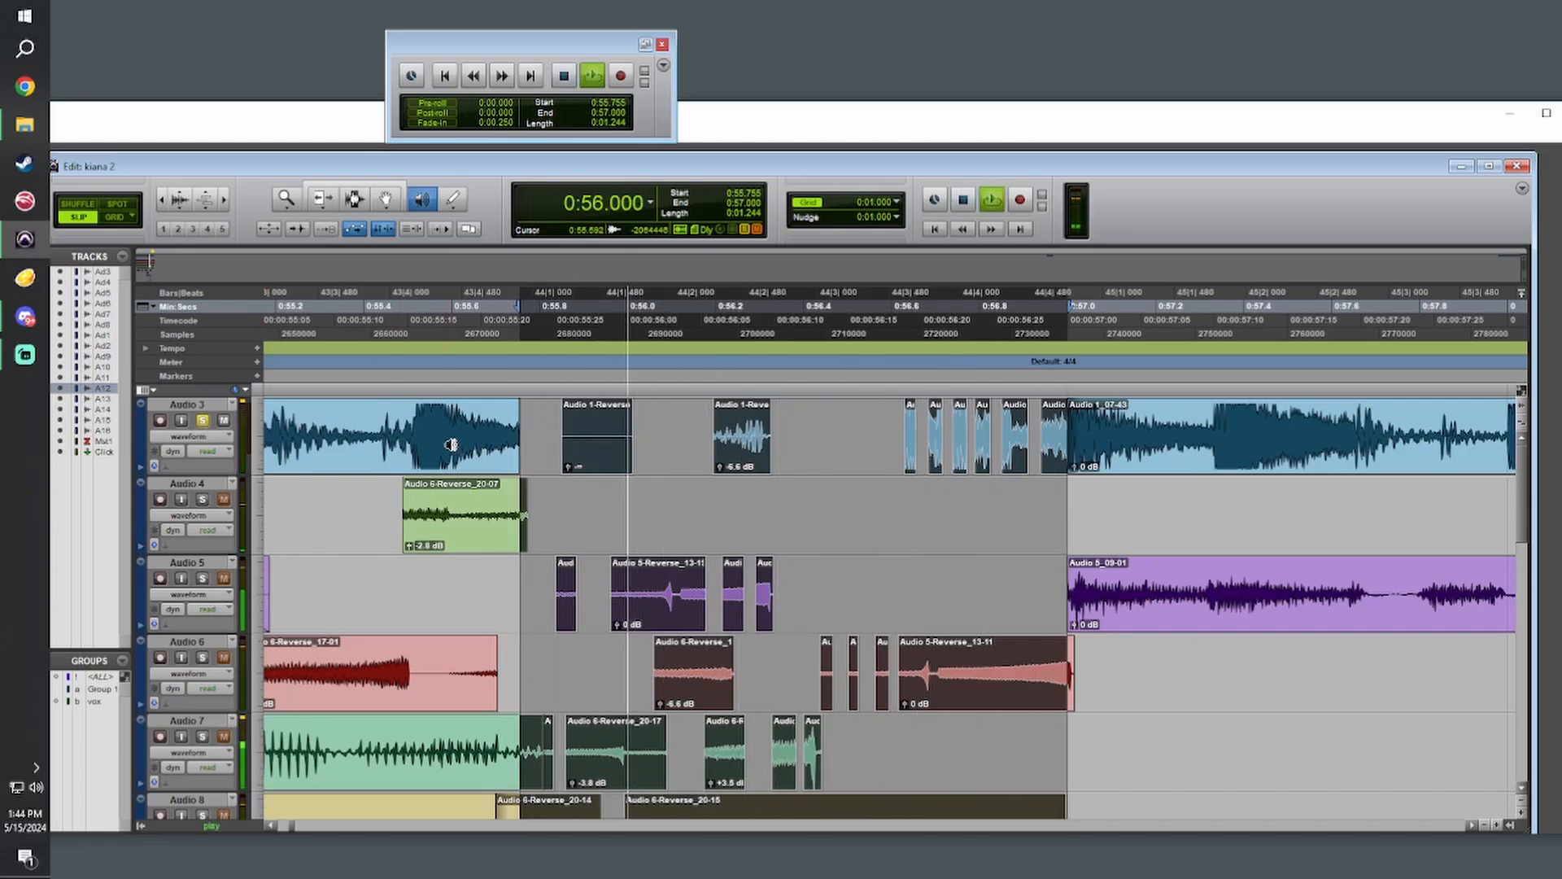
key("space")
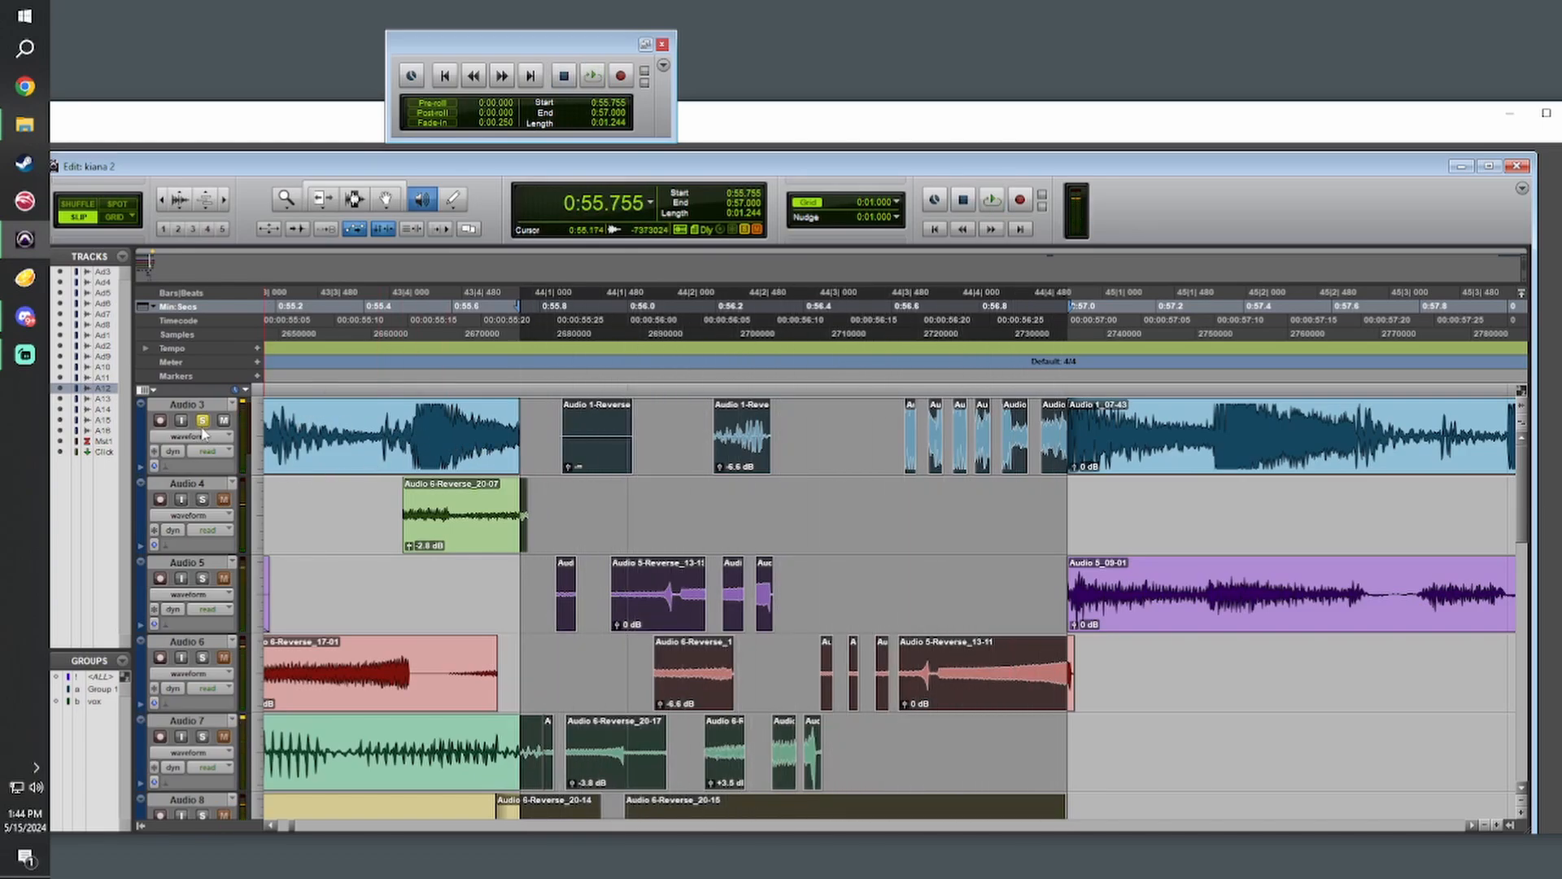
left_click(203, 420)
left_click(202, 579)
key("space")
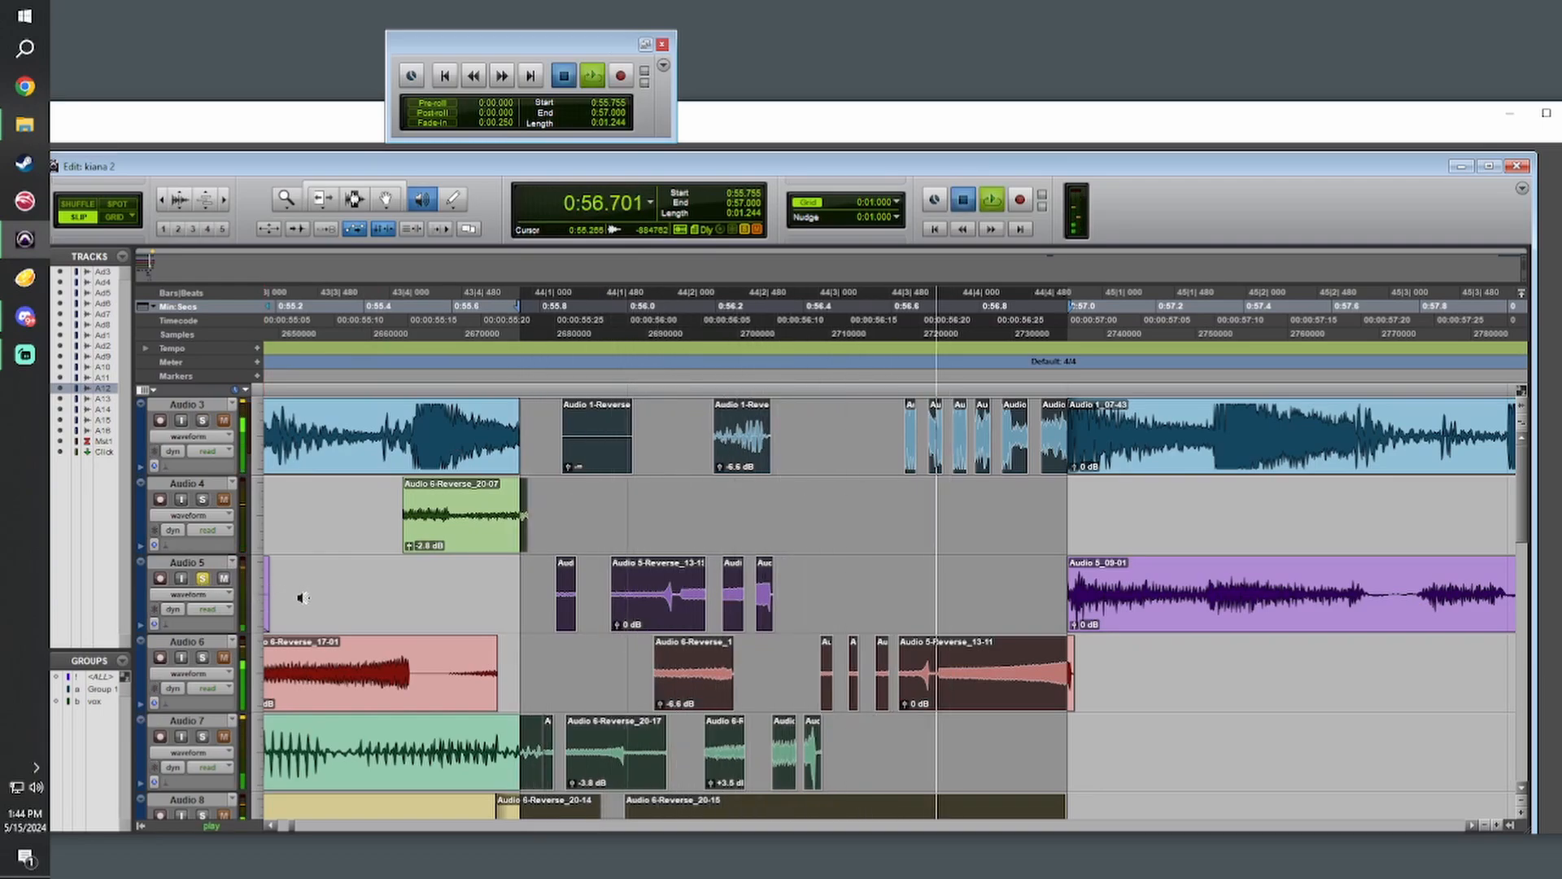
key("space")
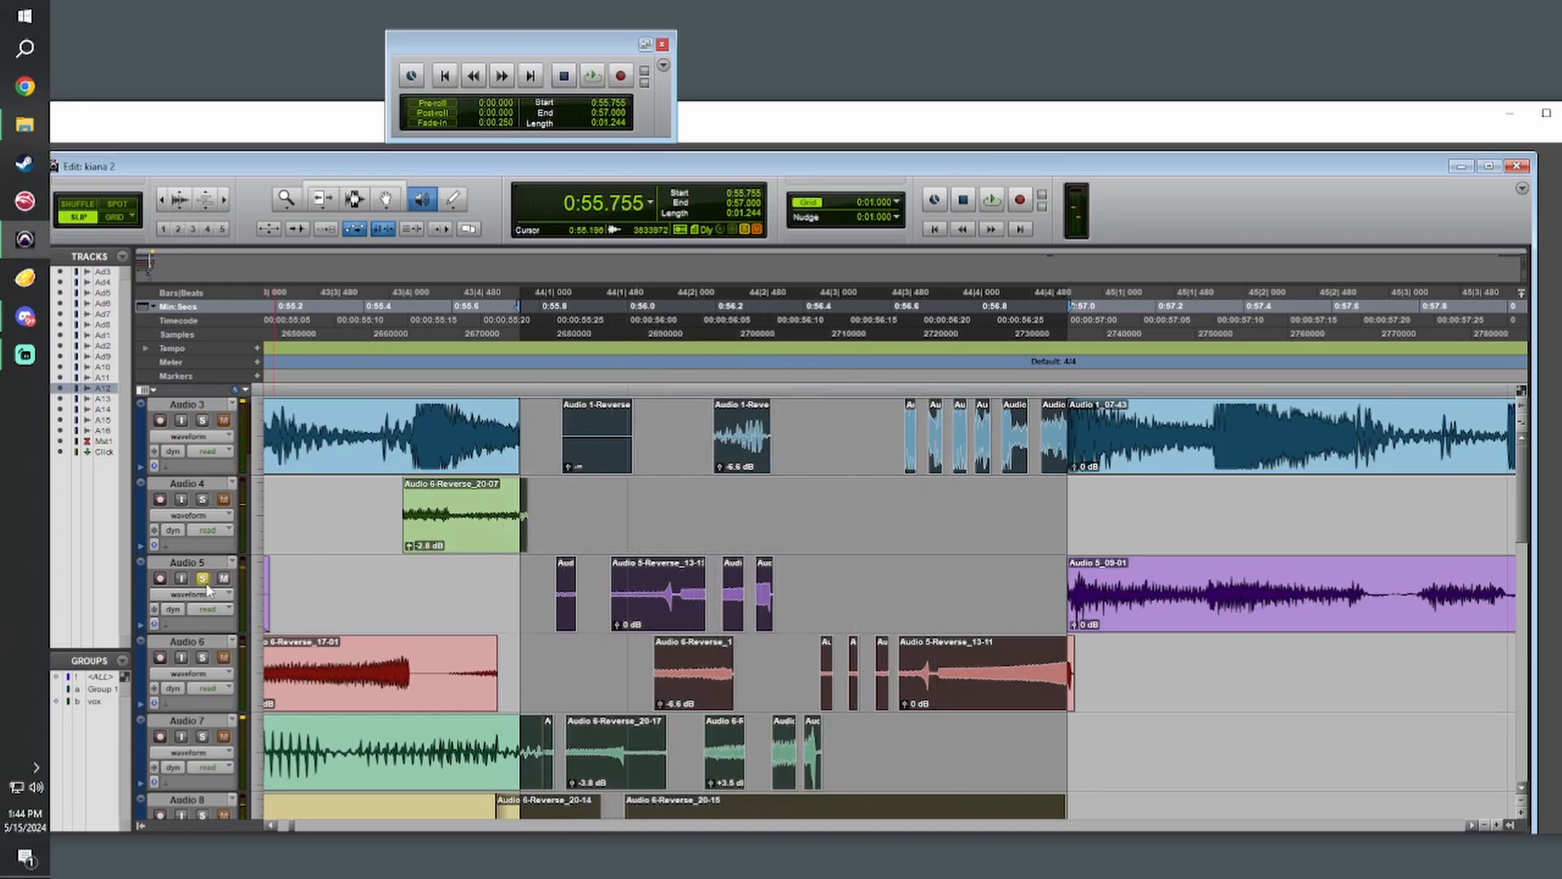
Play the selected glitch section with Audio 6 soloed alone, and again with Audio 5 and Audio 6 soloed together.
left_click(205, 580)
left_click(204, 658)
key("space")
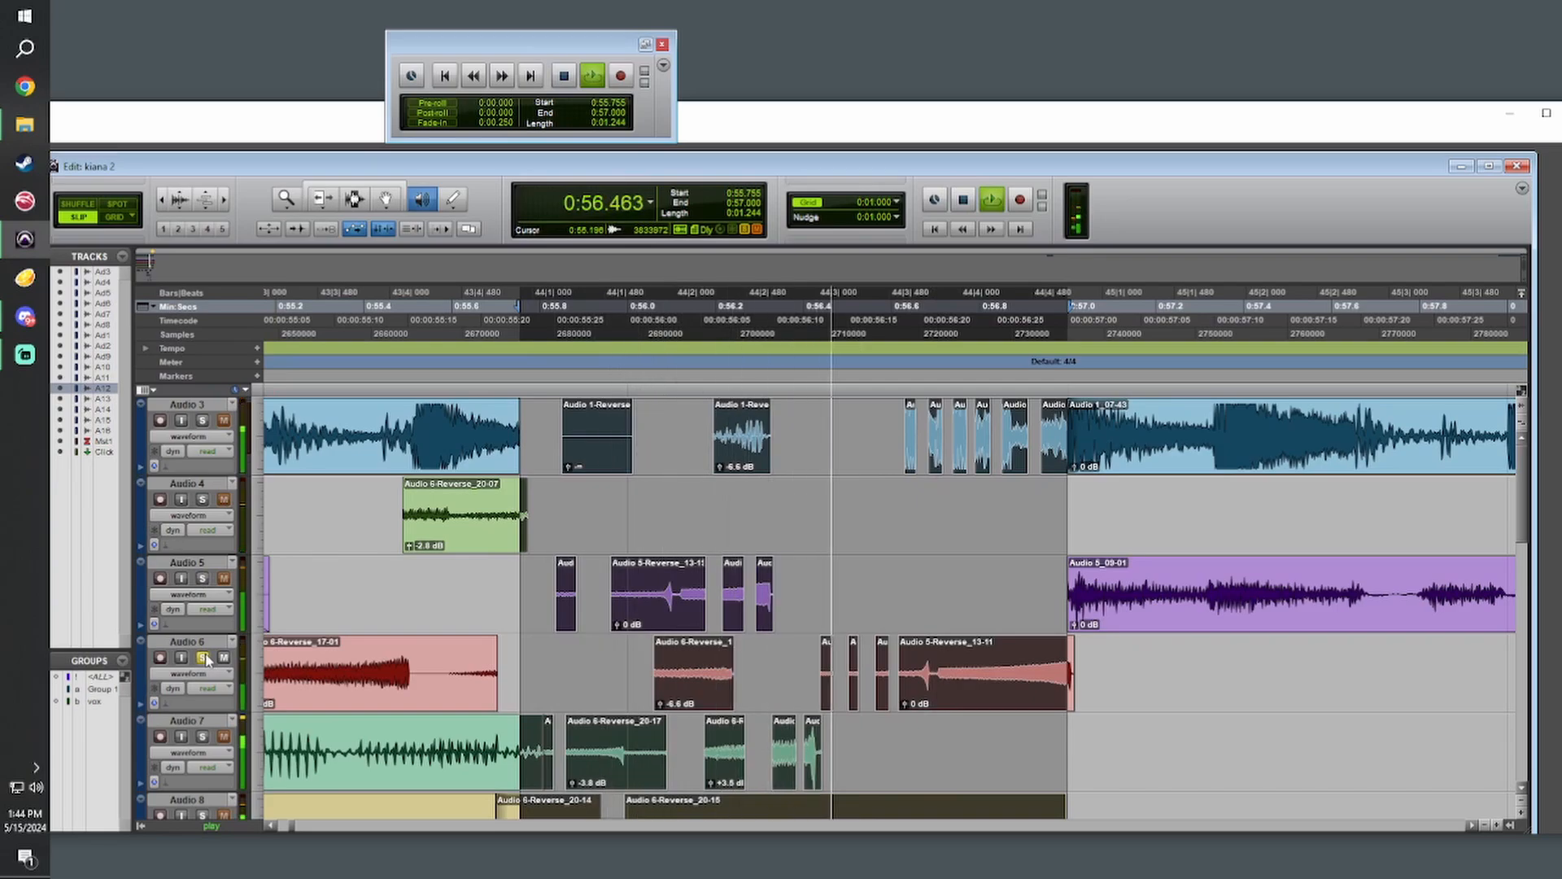
key("space")
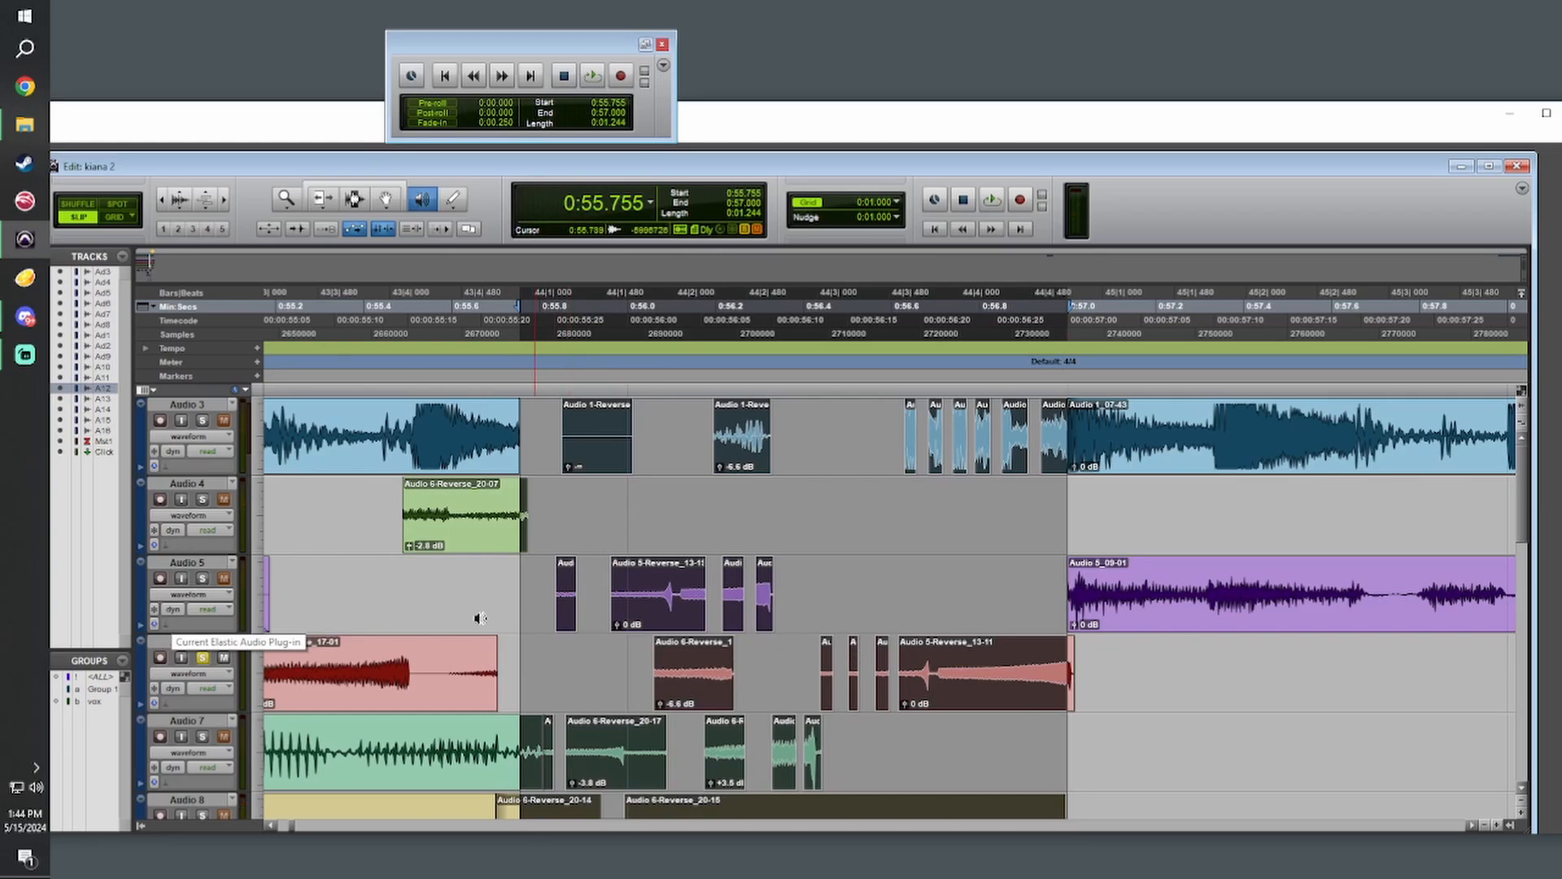
left_click(203, 580)
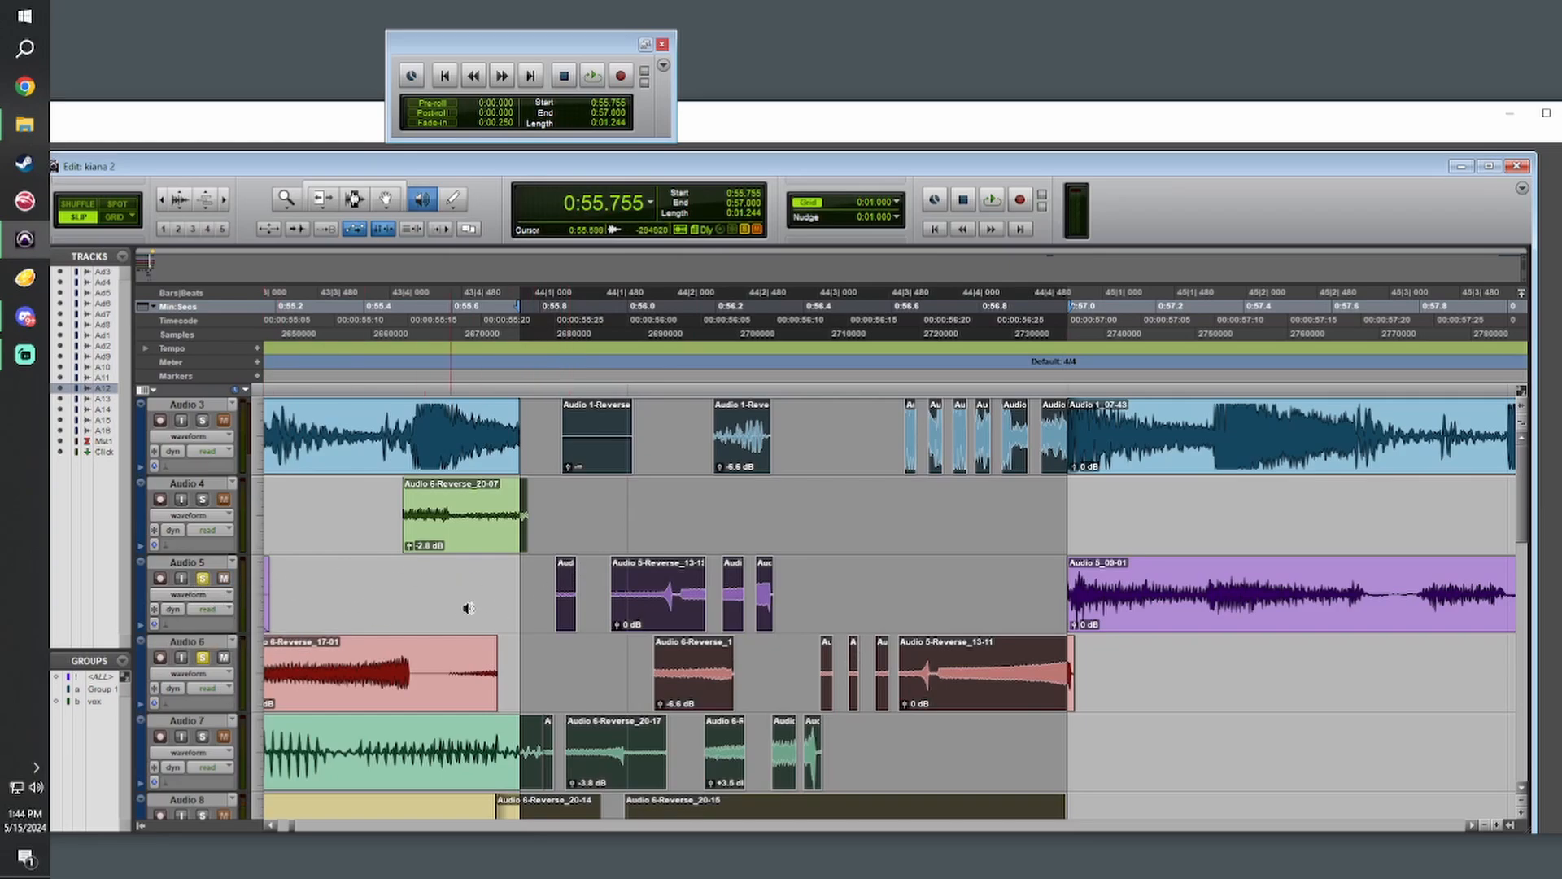
key("space")
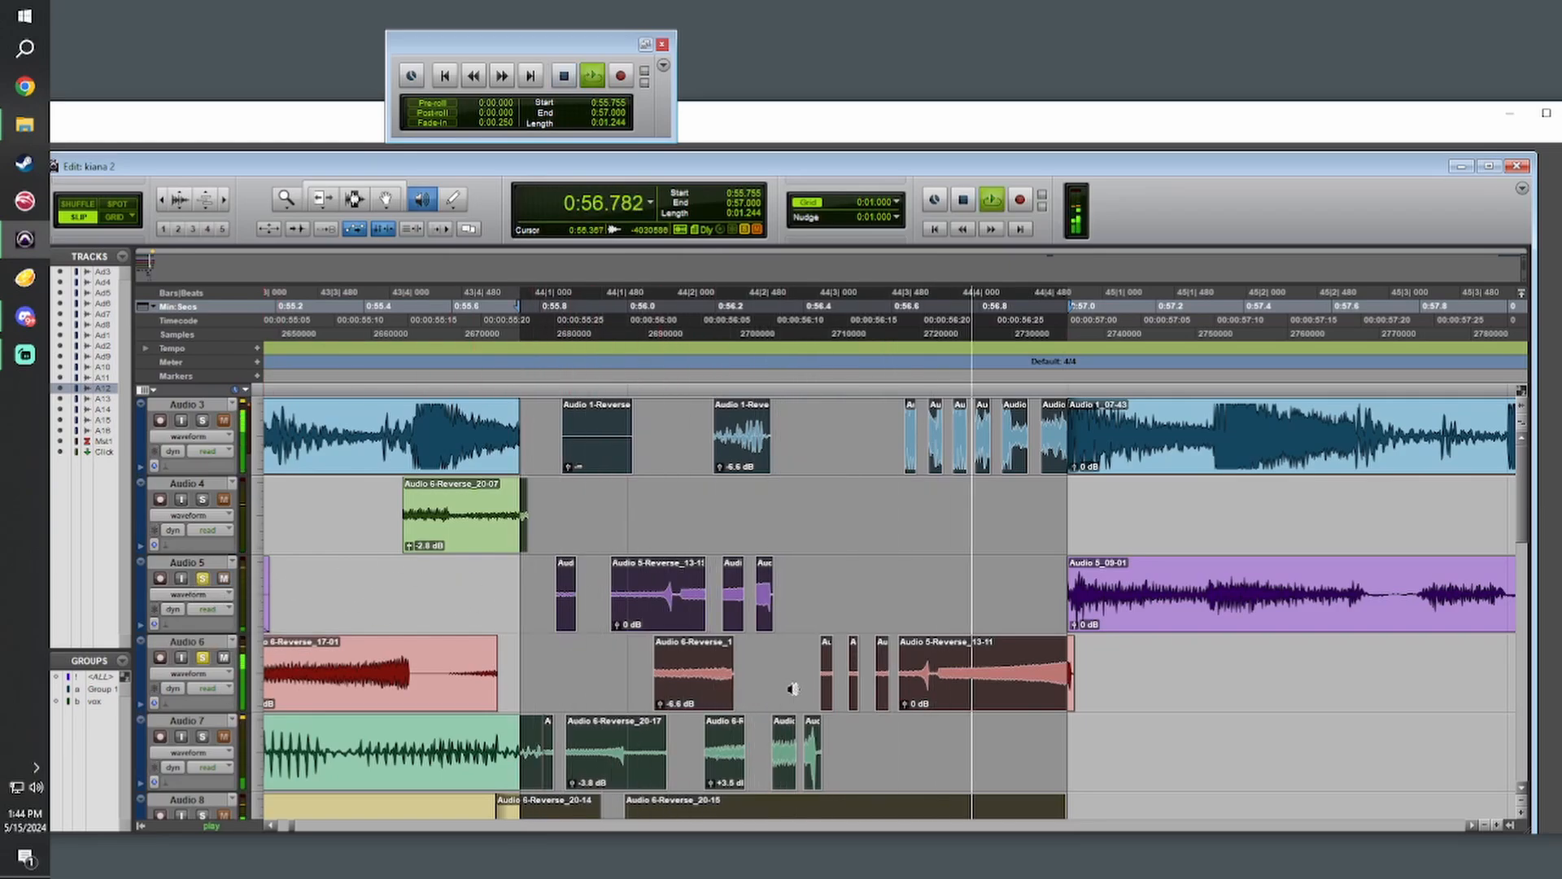
key("space")
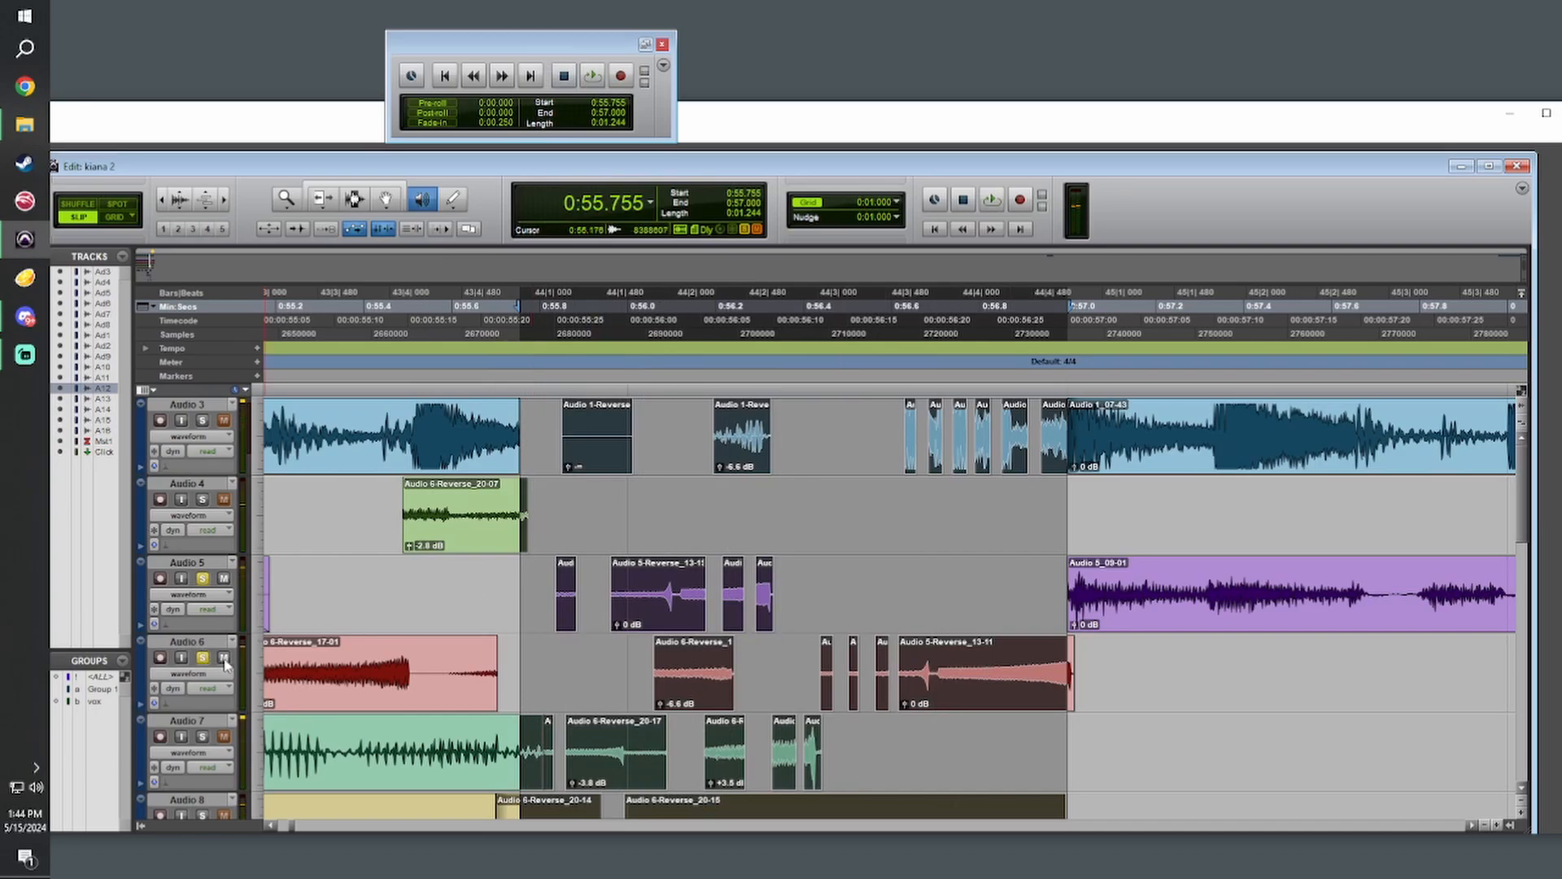
Unsolo Audio 5 and Audio 6, solo Audio 7, and play the selected glitch section.
left_click(203, 579)
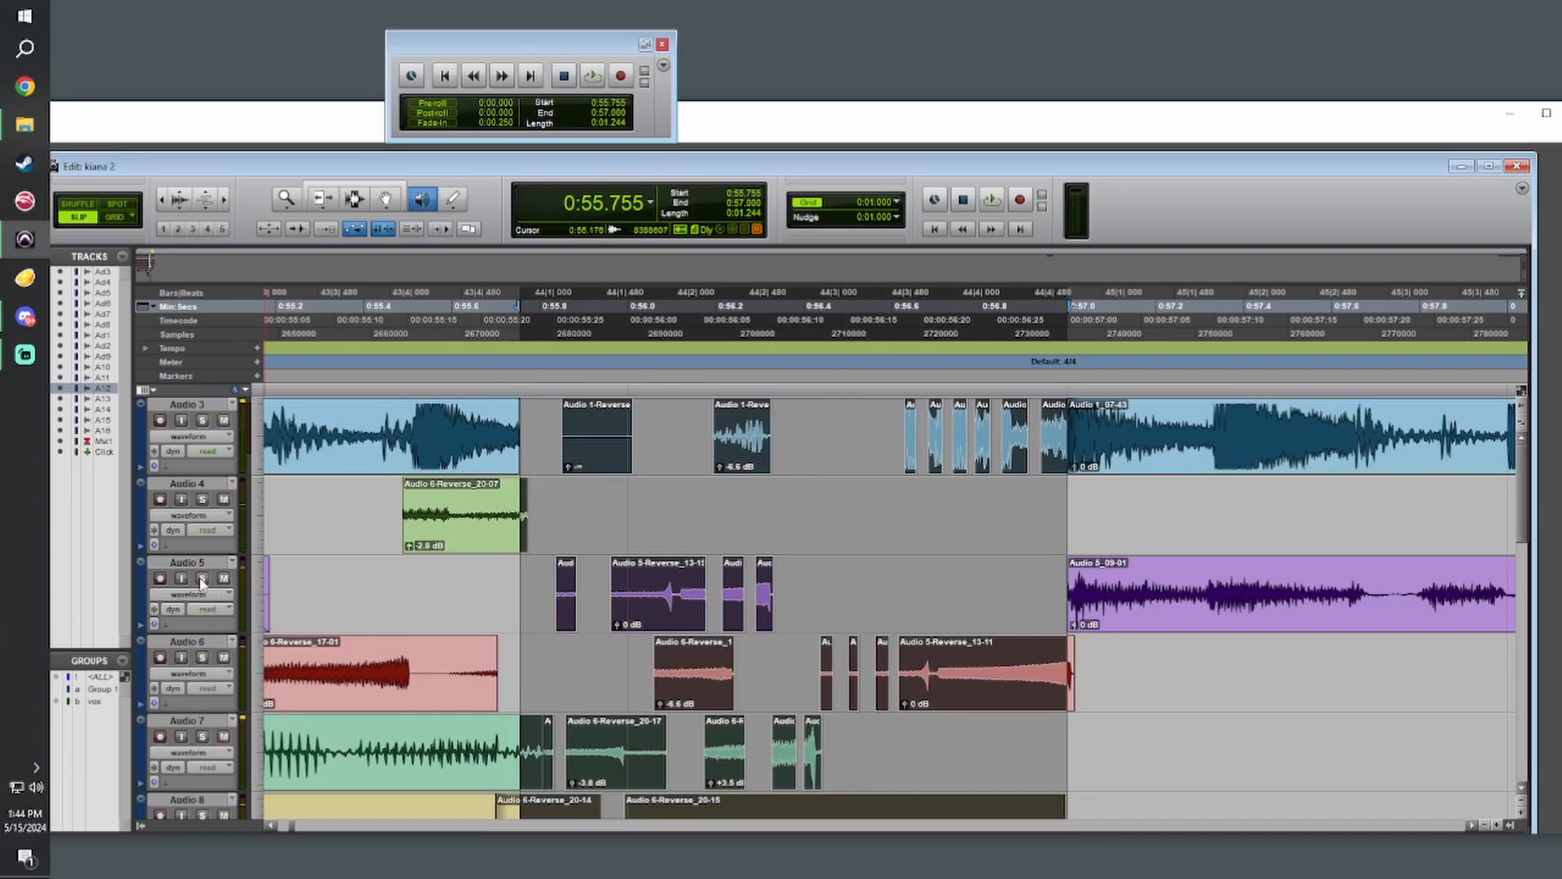
left_click(203, 738)
key("space")
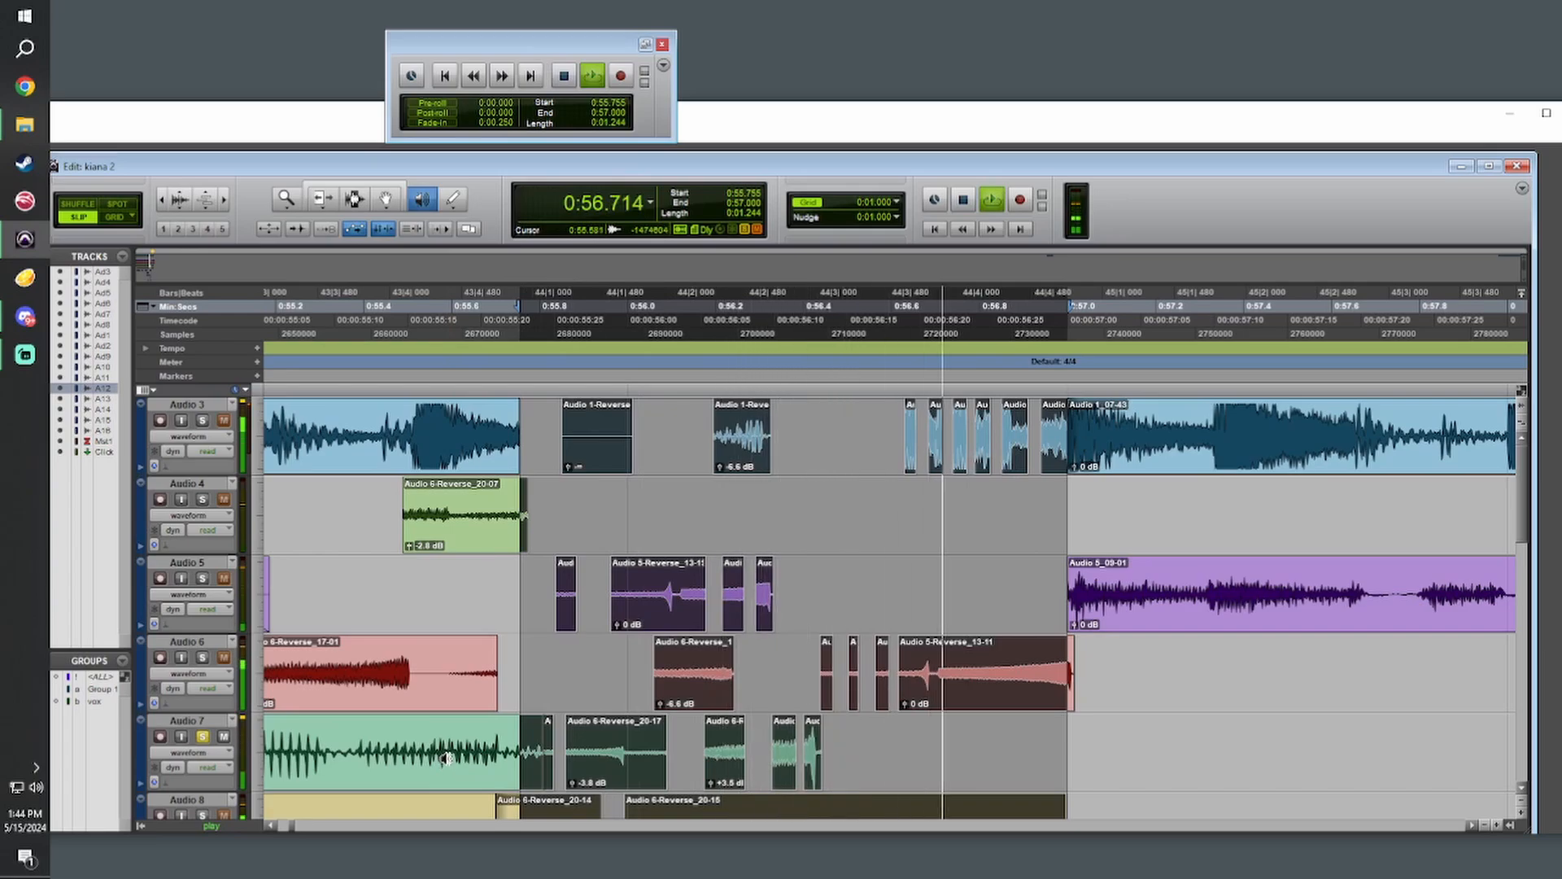
key("space")
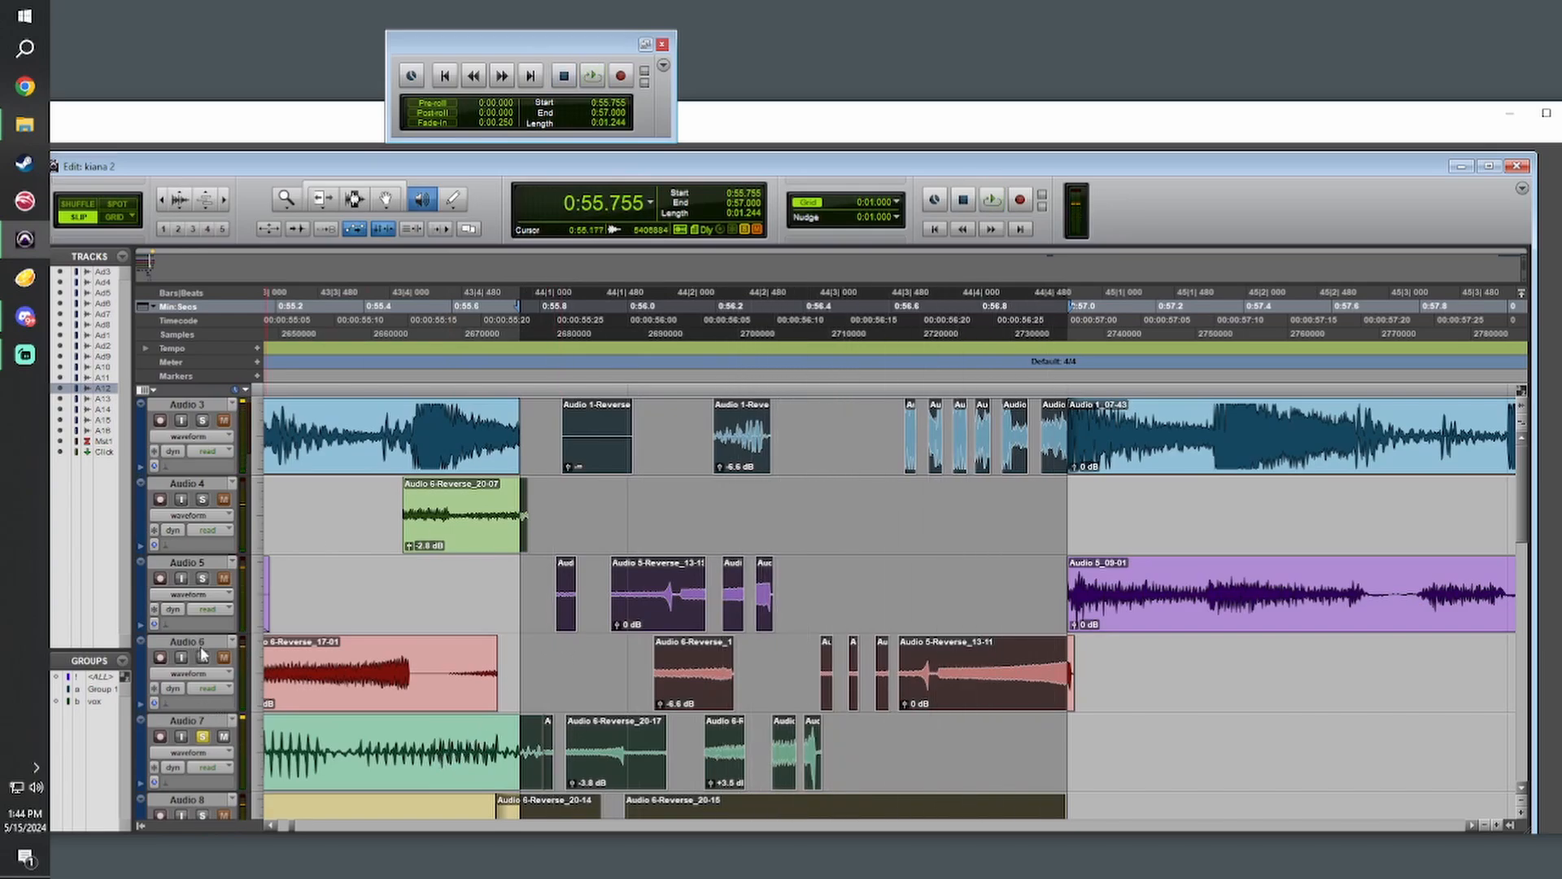
Unsolo Audio 7, move the selection's start to 0:55.778, and play the section with all tracks.
left_click(203, 738)
left_click_drag(521, 308, 529, 308)
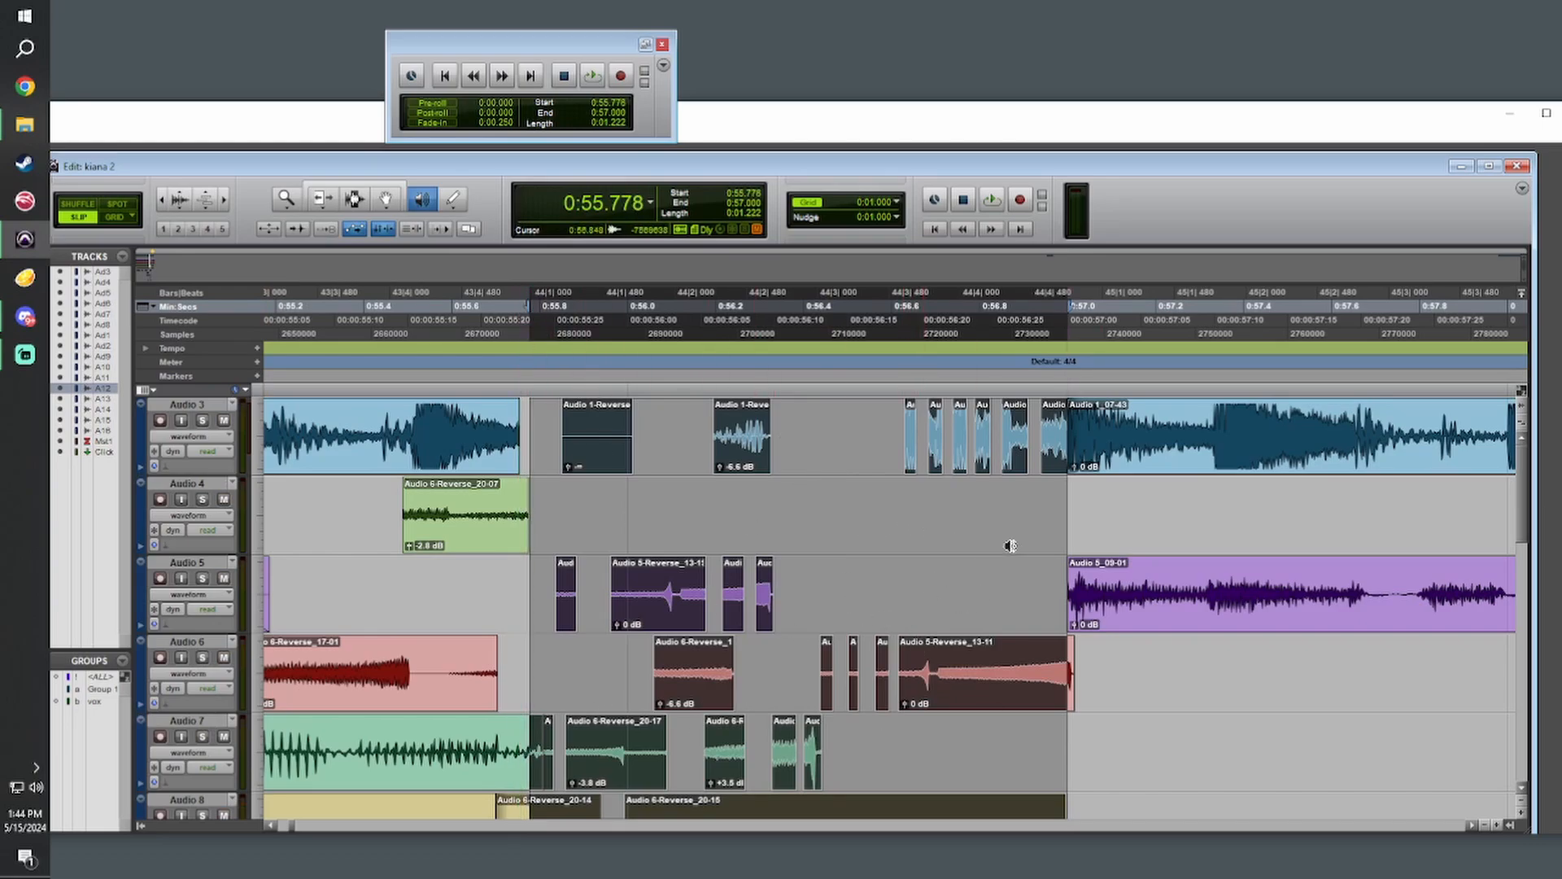
key("space")
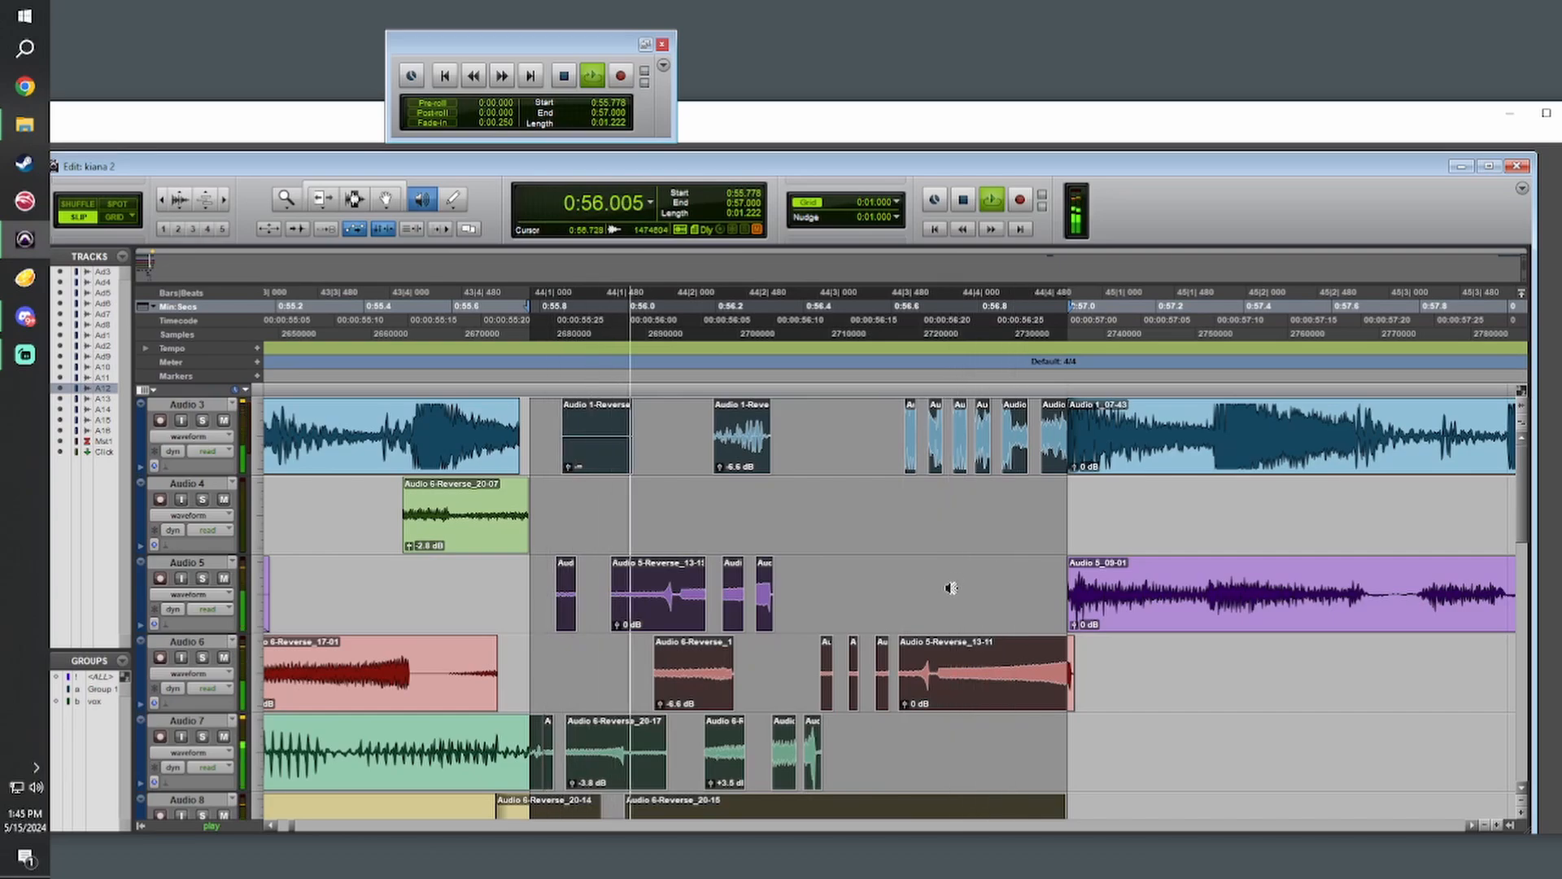
left_click(564, 76)
mouse_move(34, 360)
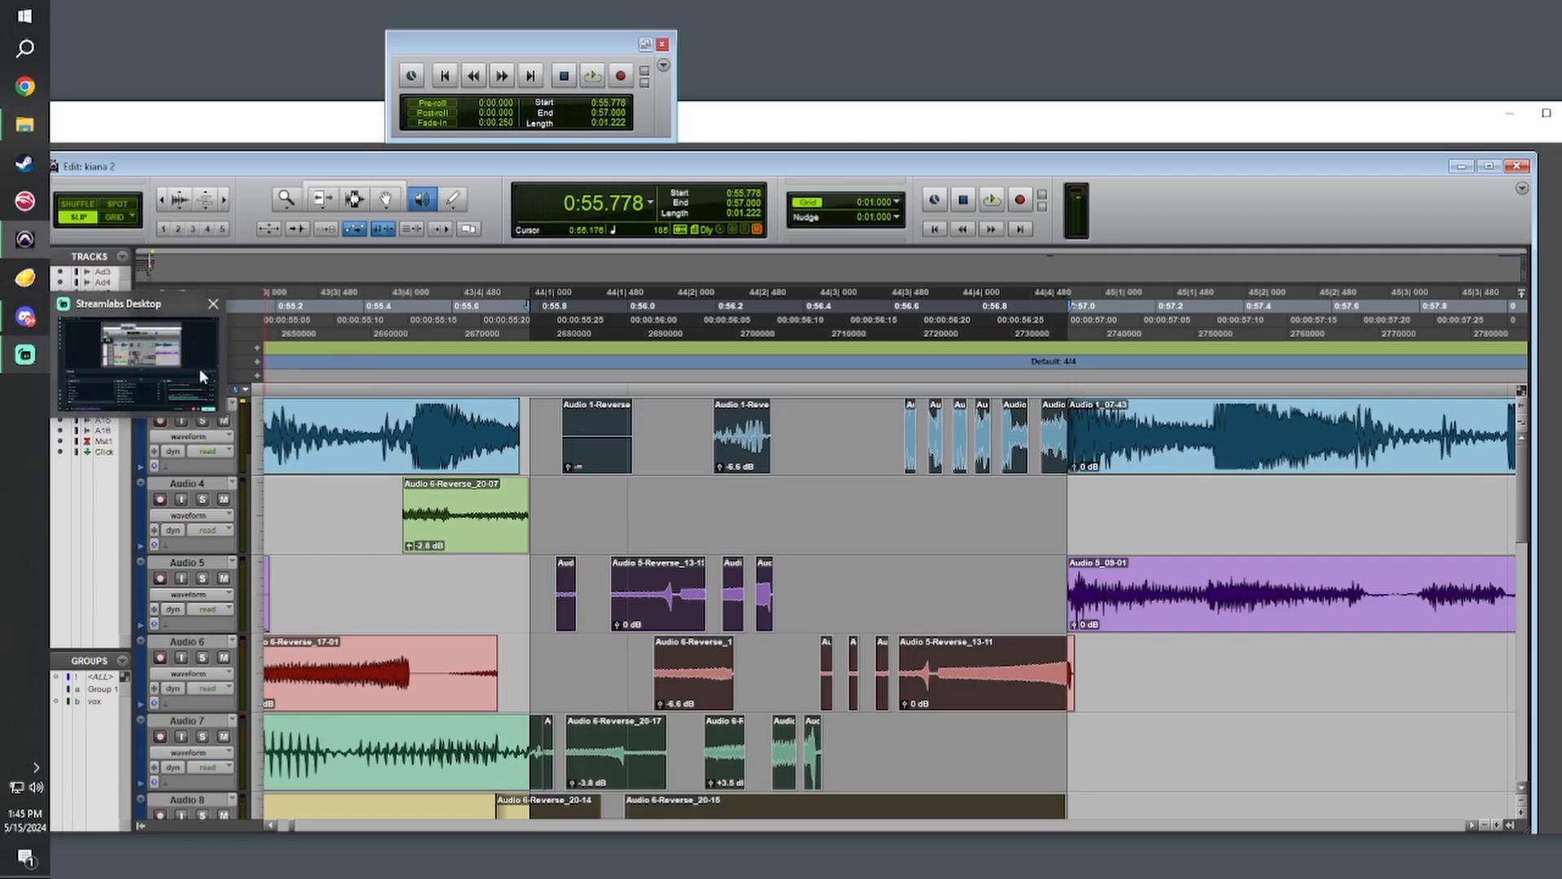
left_click(203, 376)
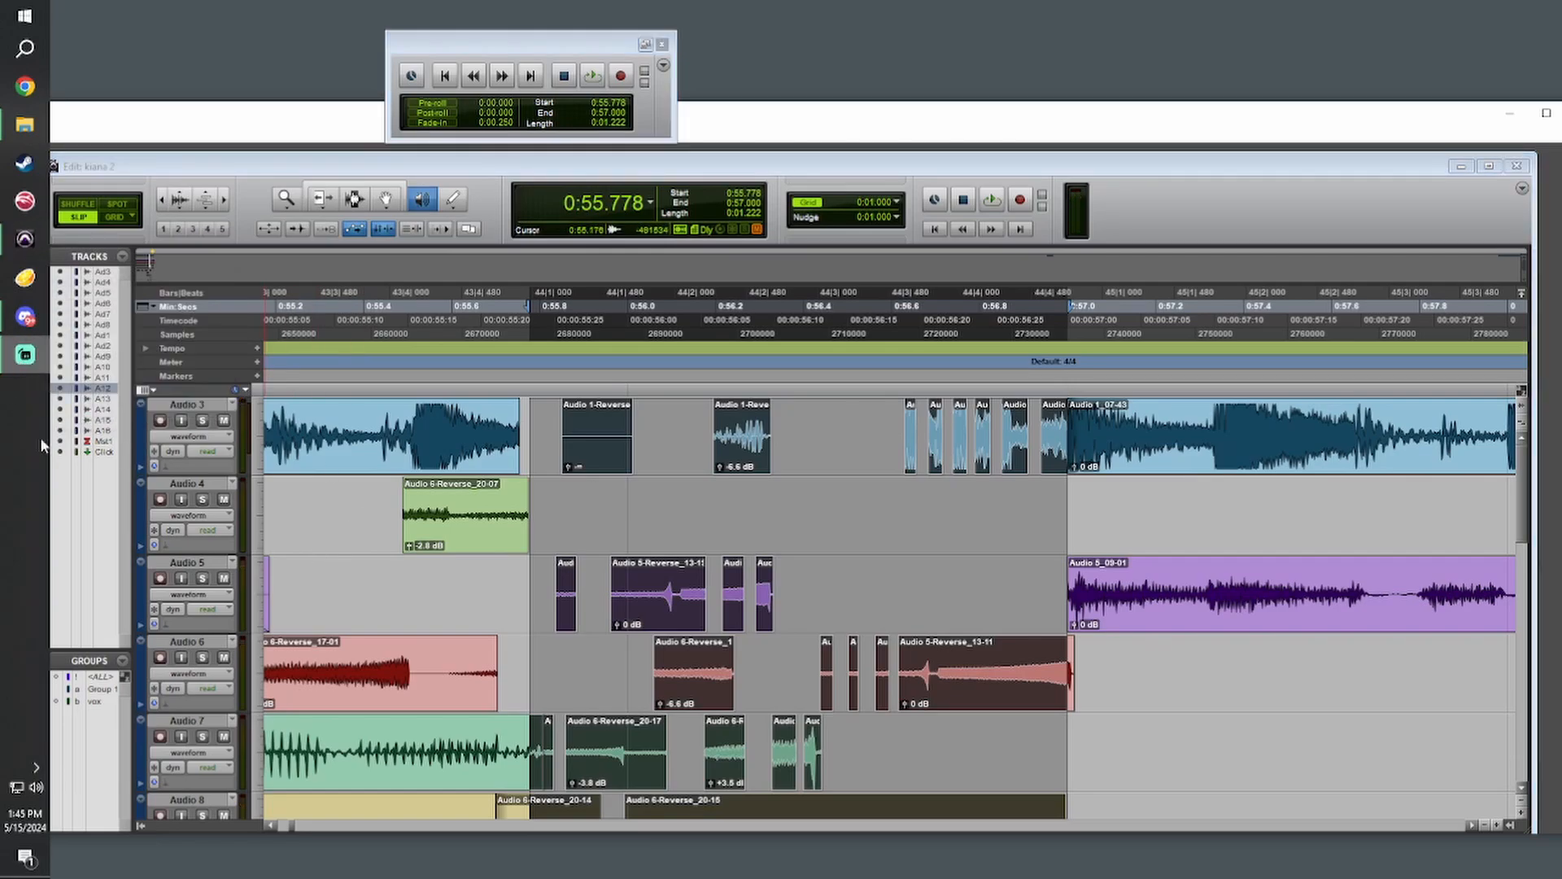